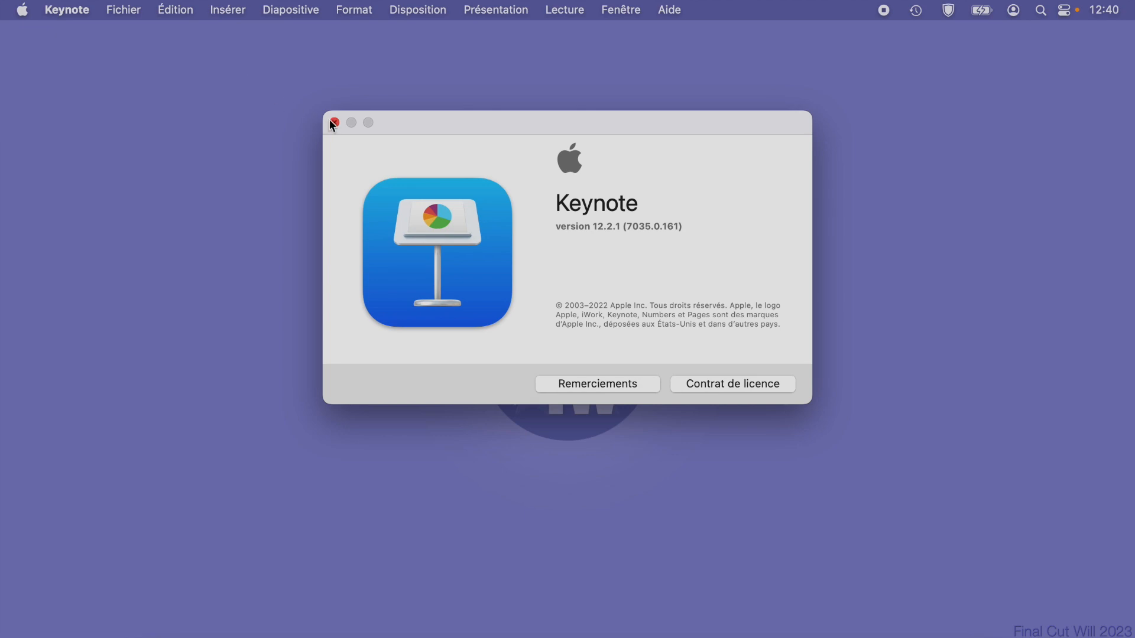
Close the About window and start a new presentation.
click(334, 122)
click(125, 11)
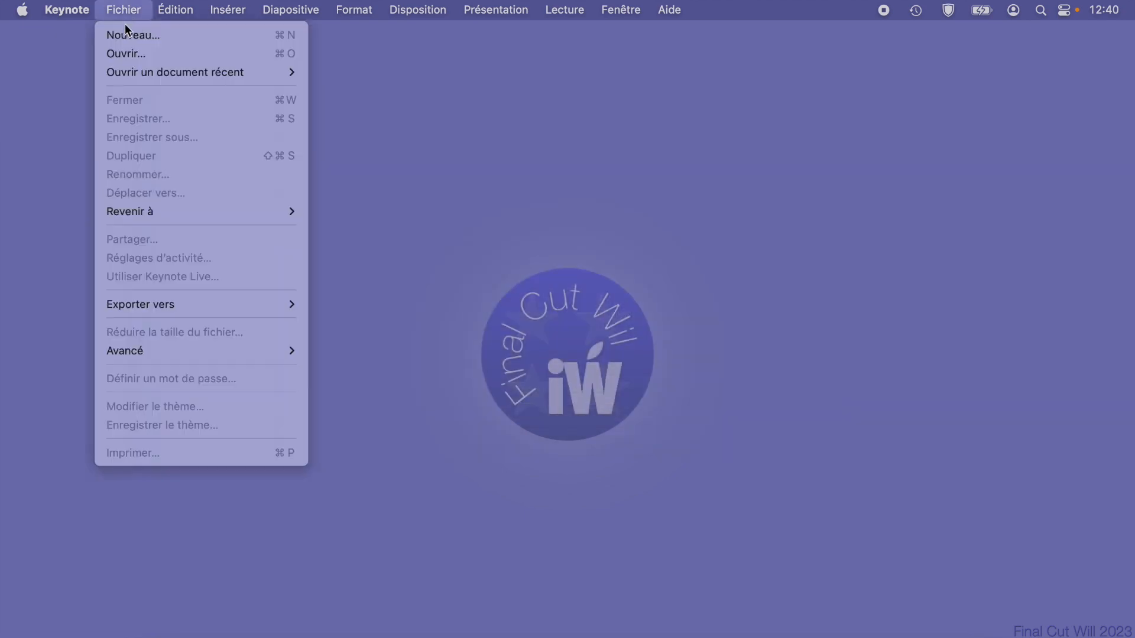
click(127, 31)
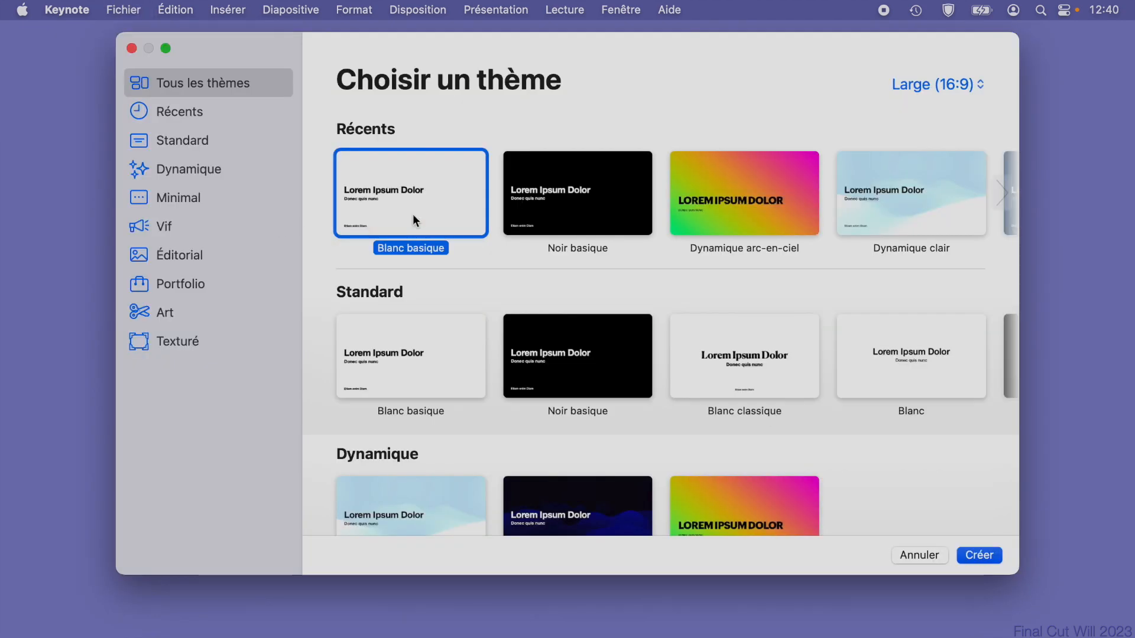
click(938, 84)
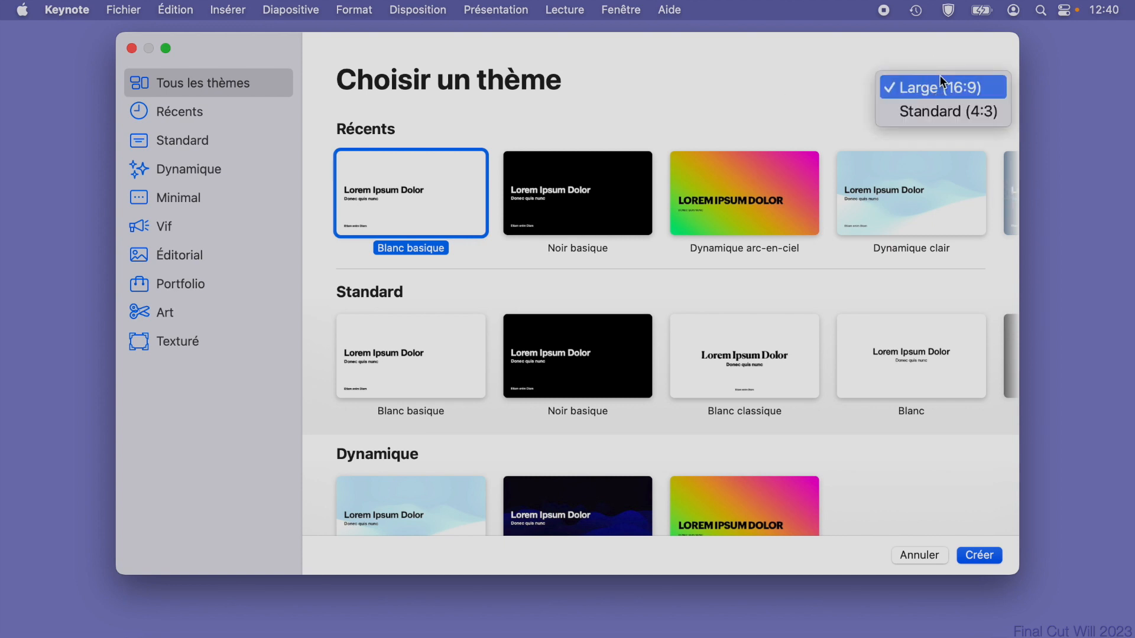
click(917, 100)
click(913, 81)
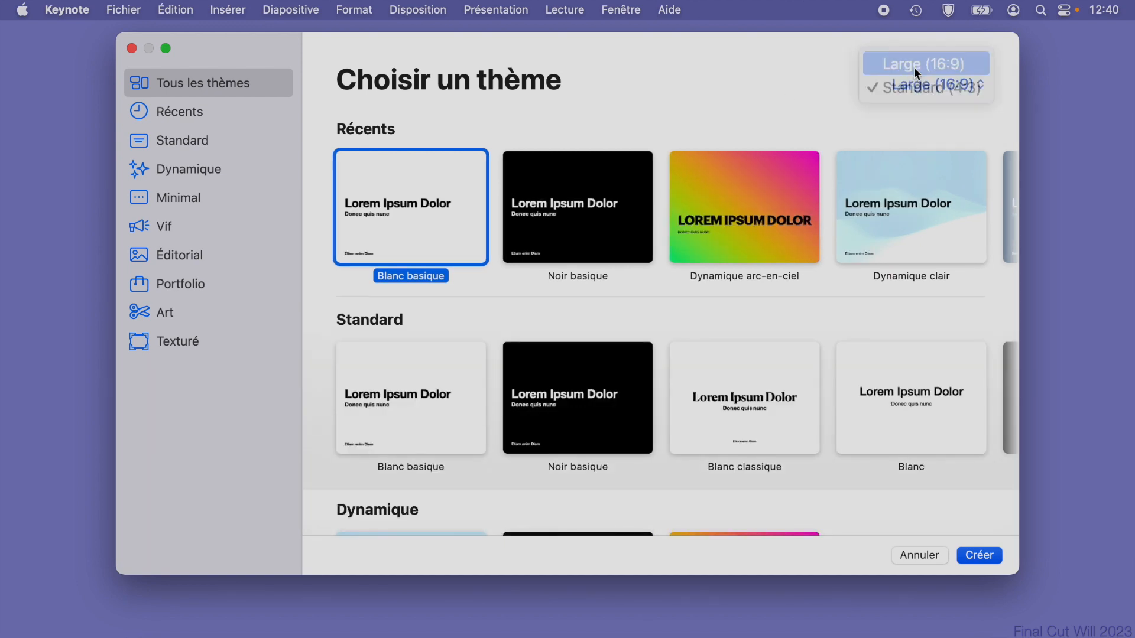
click(914, 66)
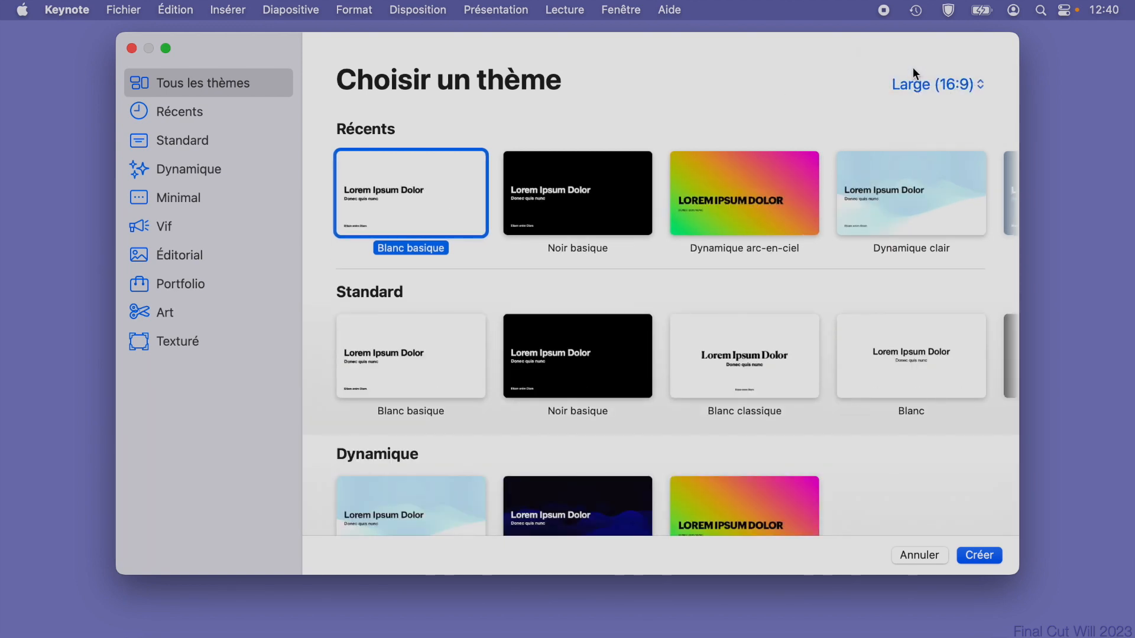
Create the presentation with the Blanc basique theme and give its first slide the Vierge layout.
click(981, 558)
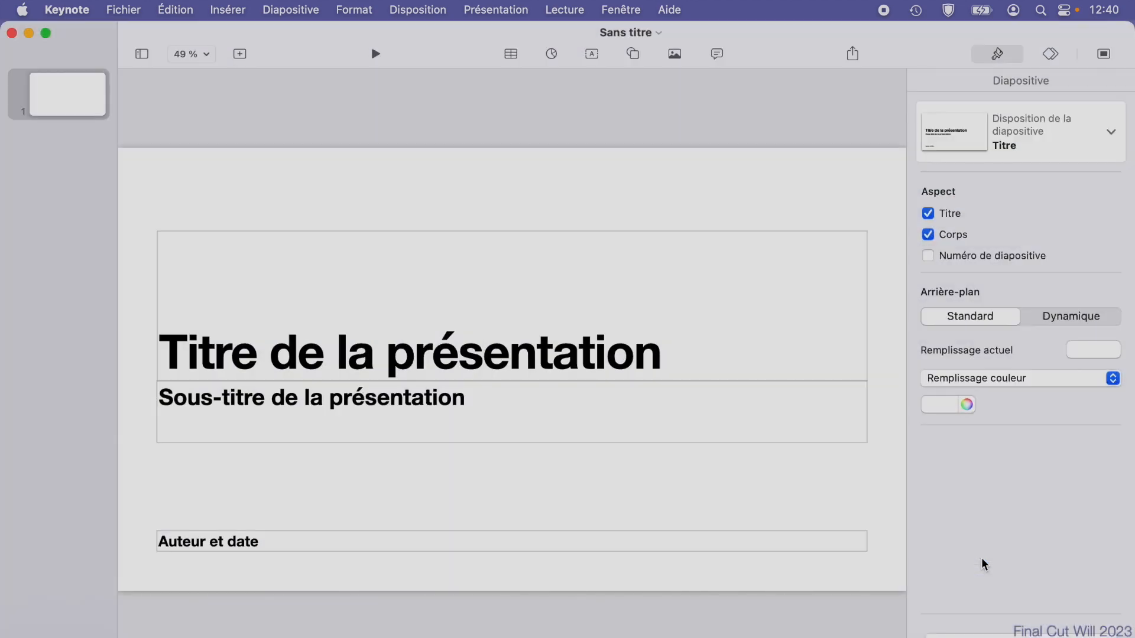
click(794, 174)
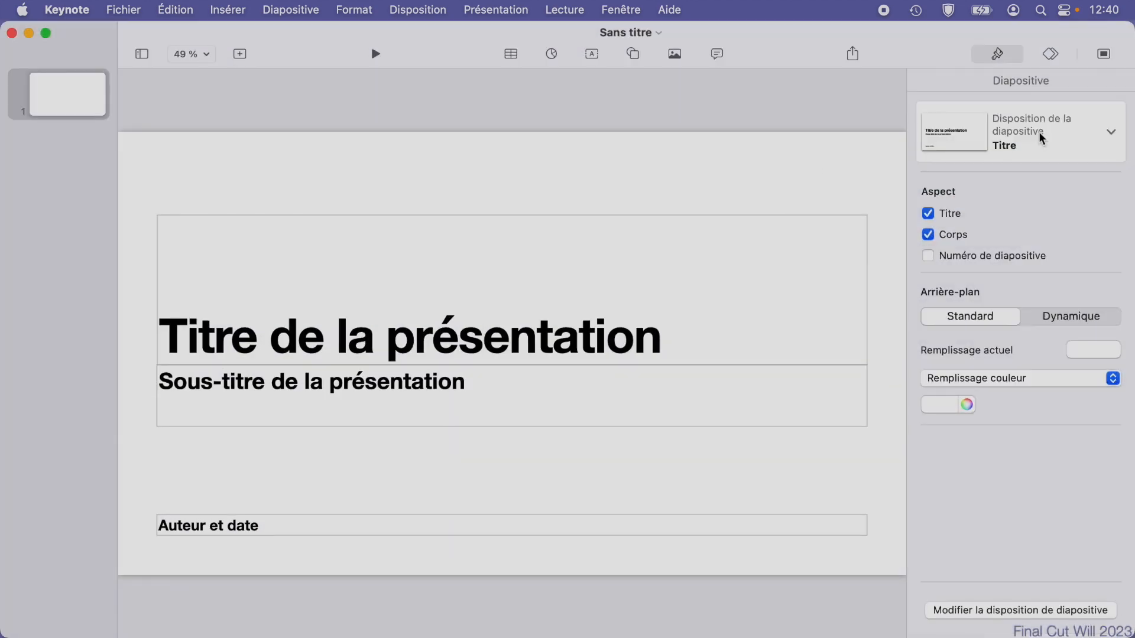
click(1111, 132)
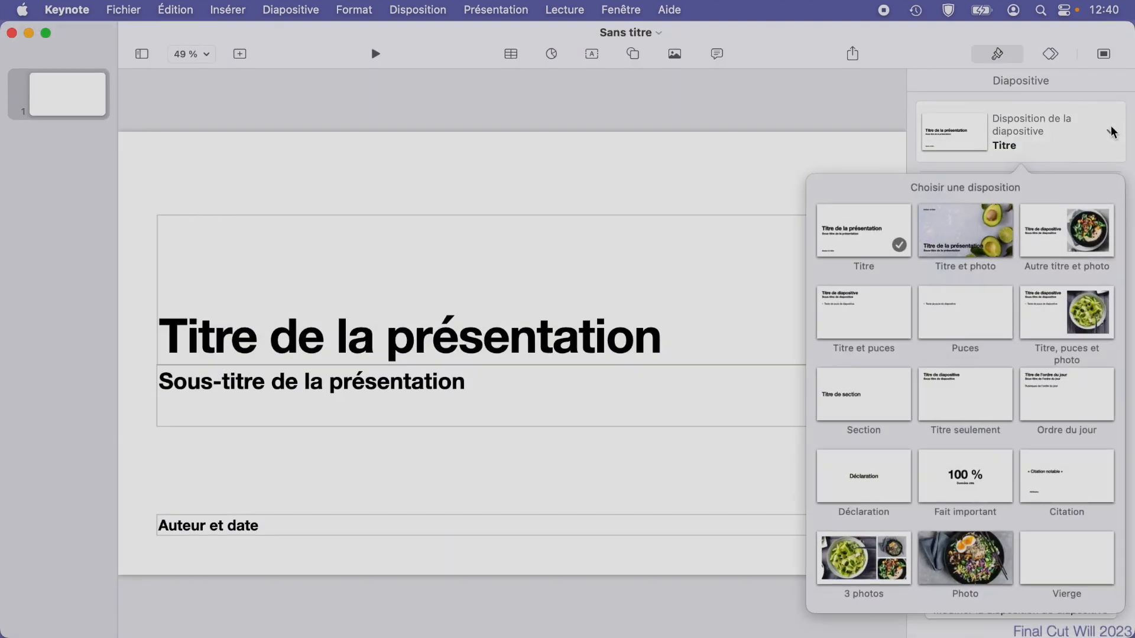
click(1073, 559)
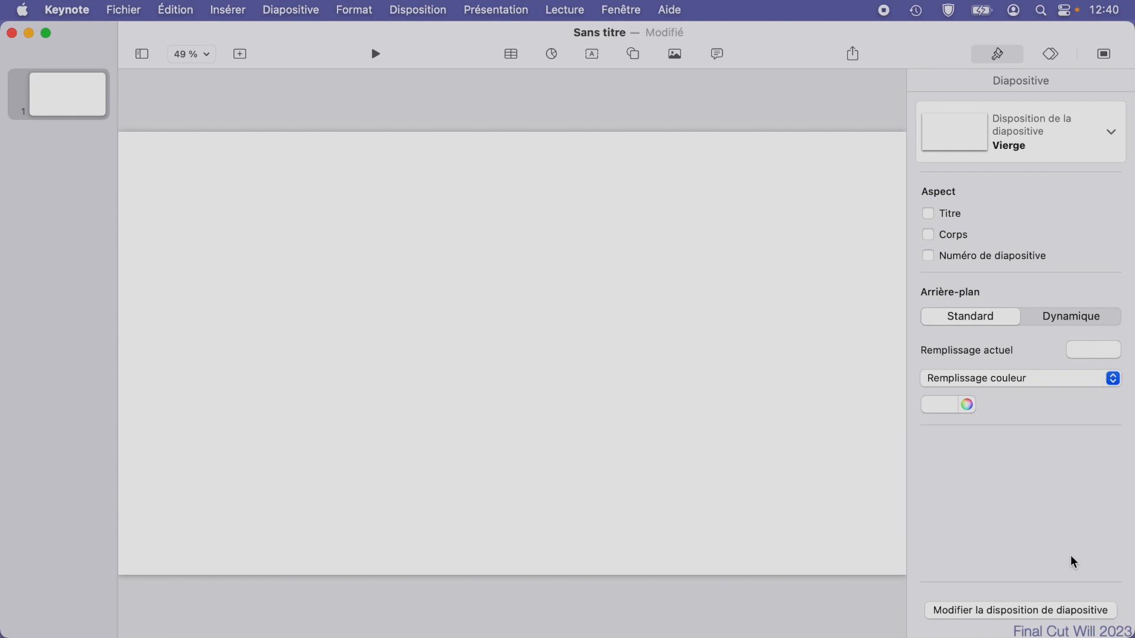
Try a custom slide size 3840 points wide with a new height in the document settings.
click(1104, 56)
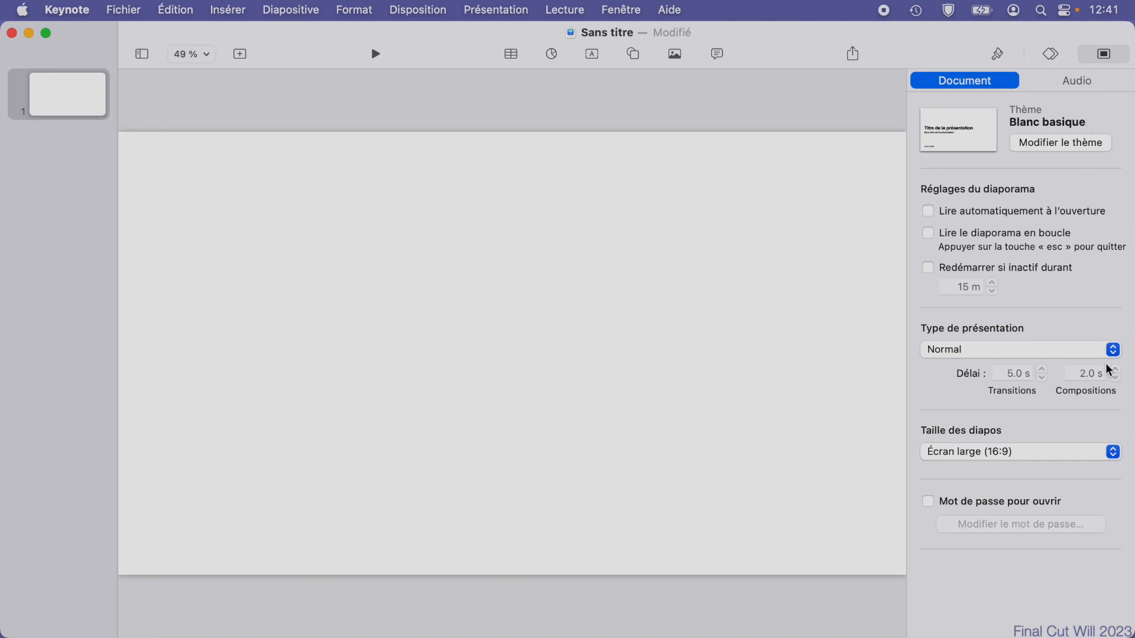
click(1118, 455)
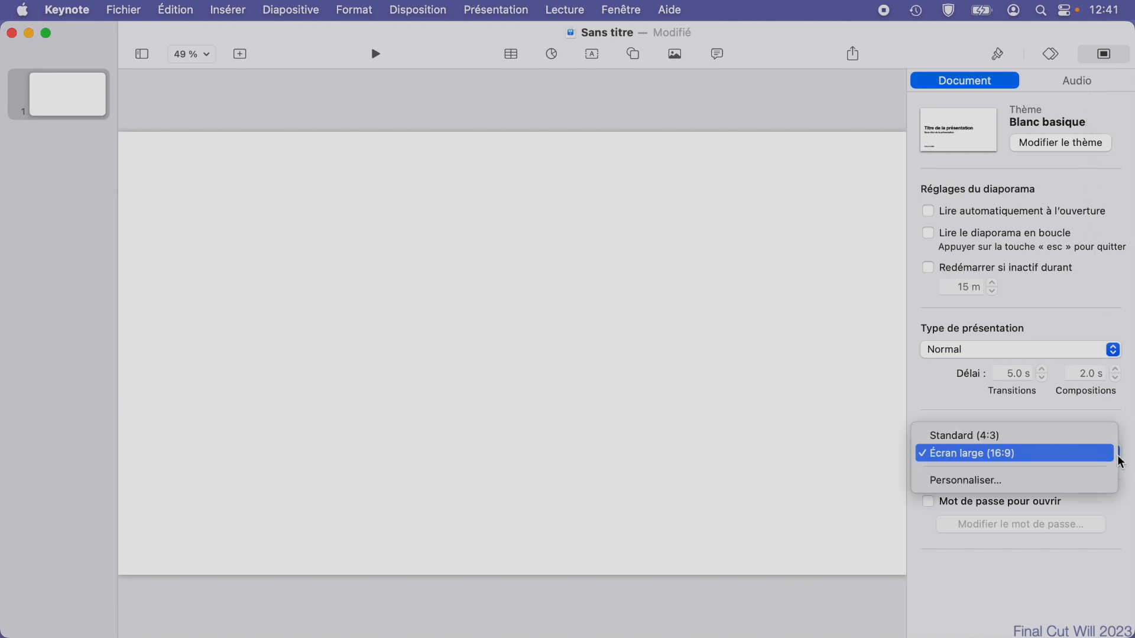
click(1004, 484)
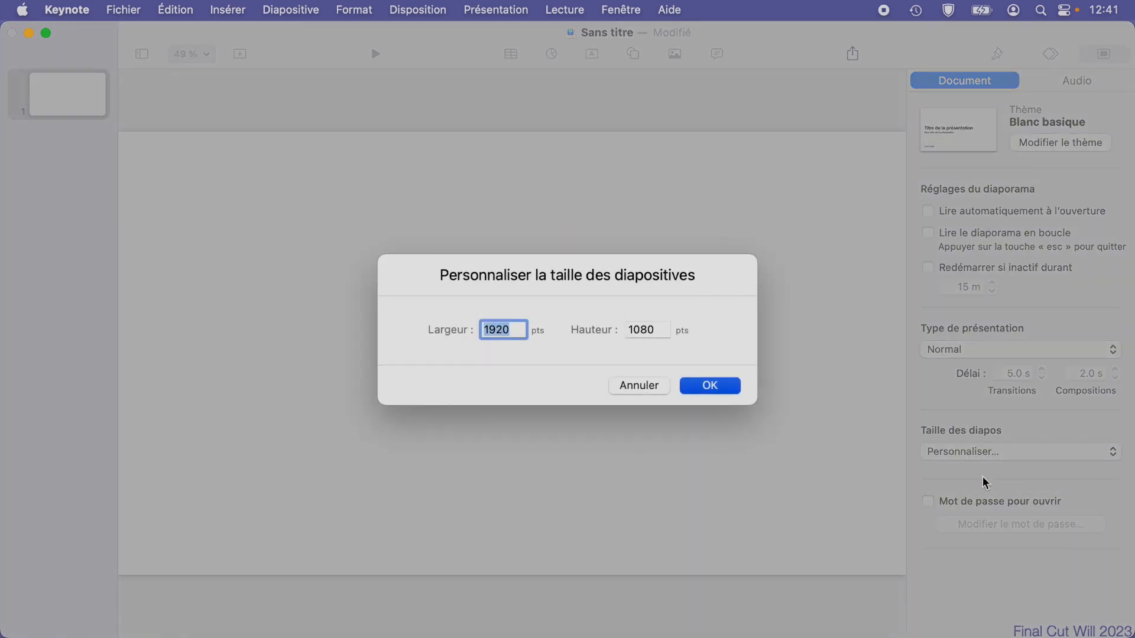
text(3840)
key(Tab)
text(21)
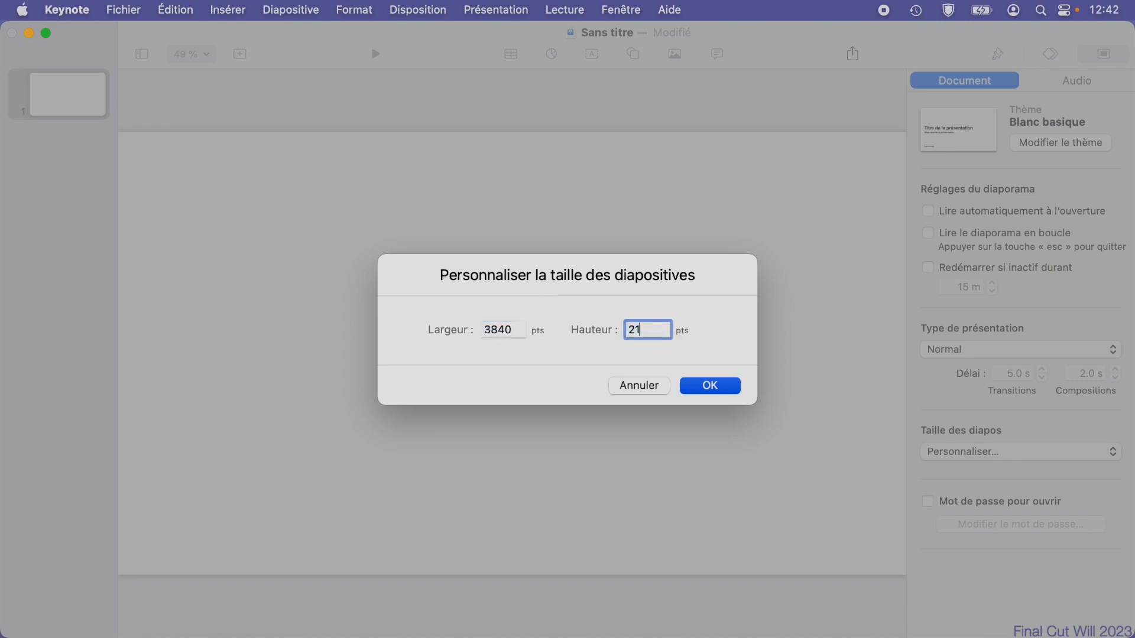
click(726, 383)
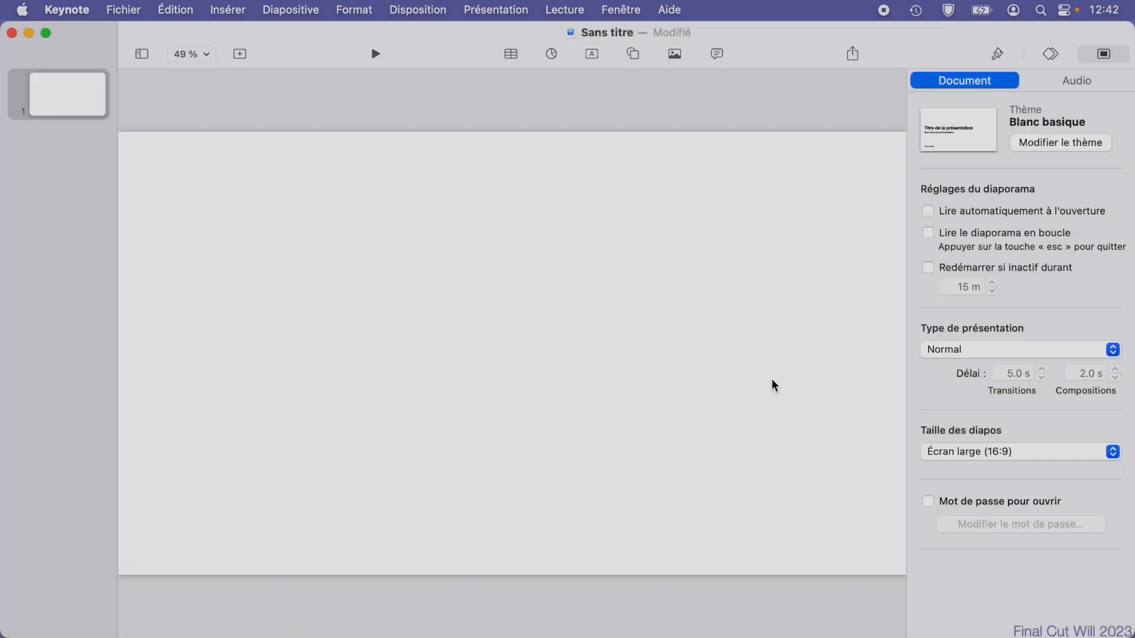
Switch to the Plans app and hide its sidebar.
click(205, 52)
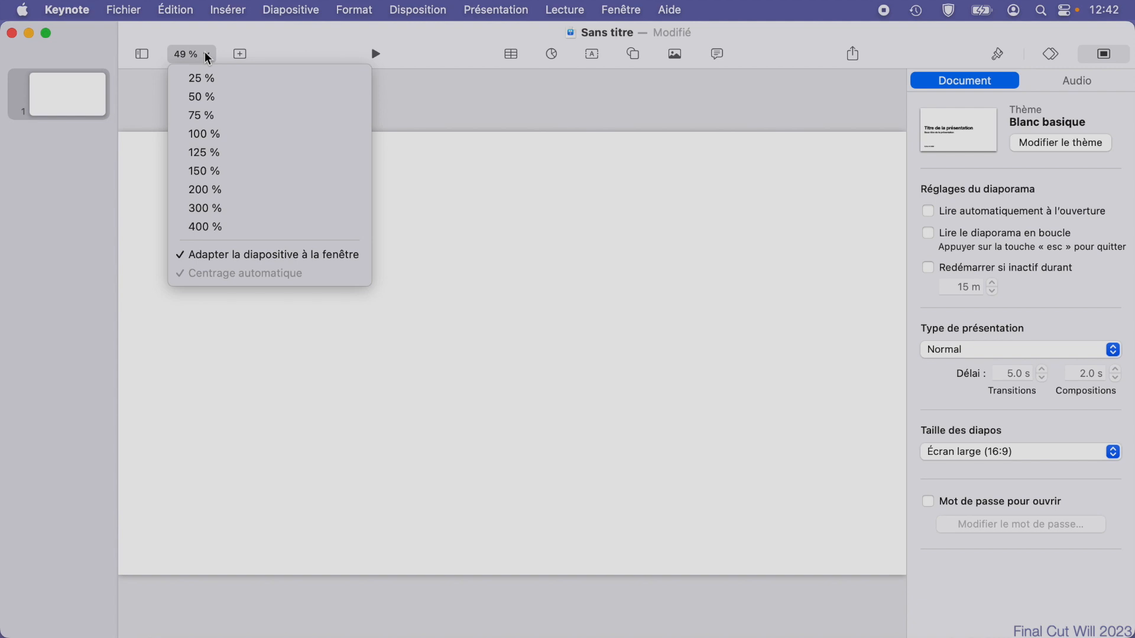
click(218, 79)
key(super+Tab)
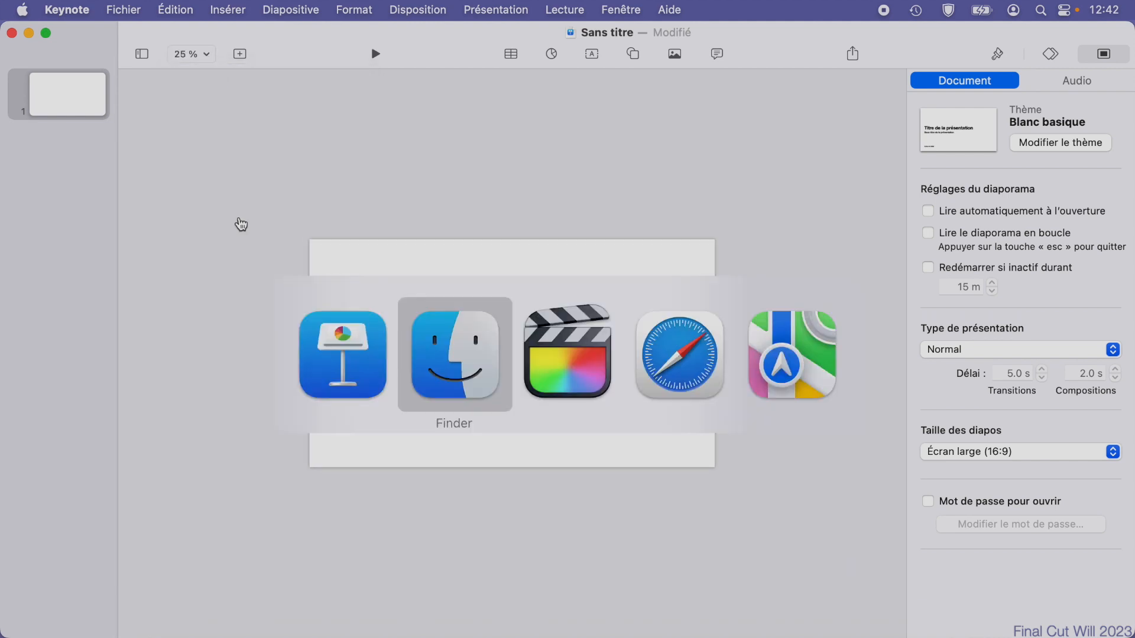
key(super+Tab)
key(super+Tab)
key(super+Tab)
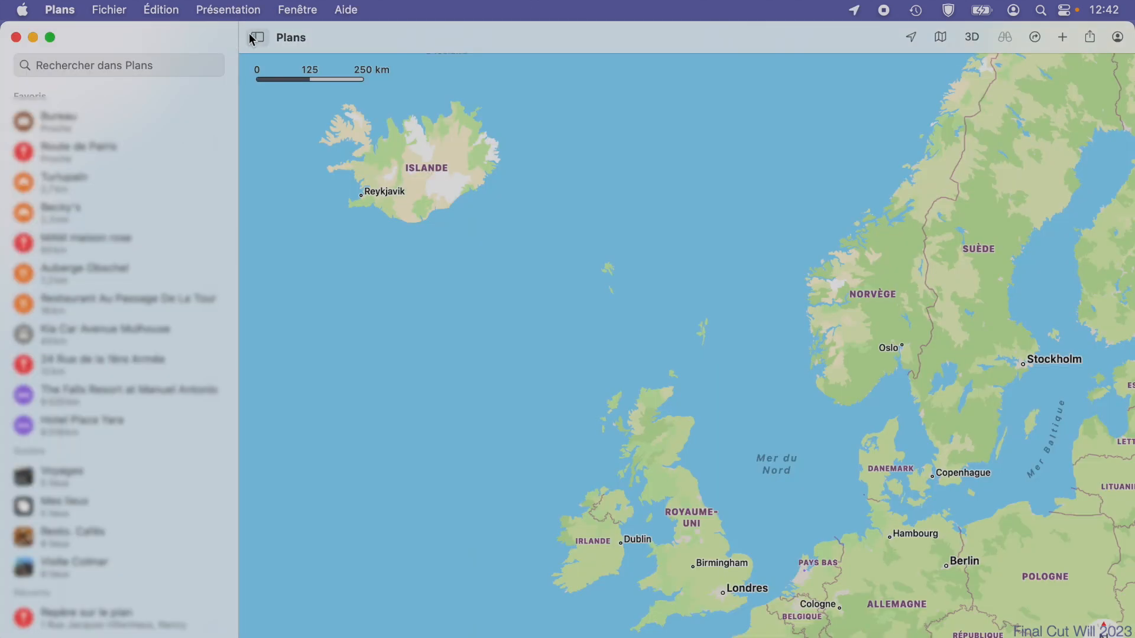
click(255, 36)
Frame the map from Iceland to Finland and down to Paris, capture the whole screen, and close the Plans window.
scroll(245, 293, right, 5)
scroll(245, 293, down, 2)
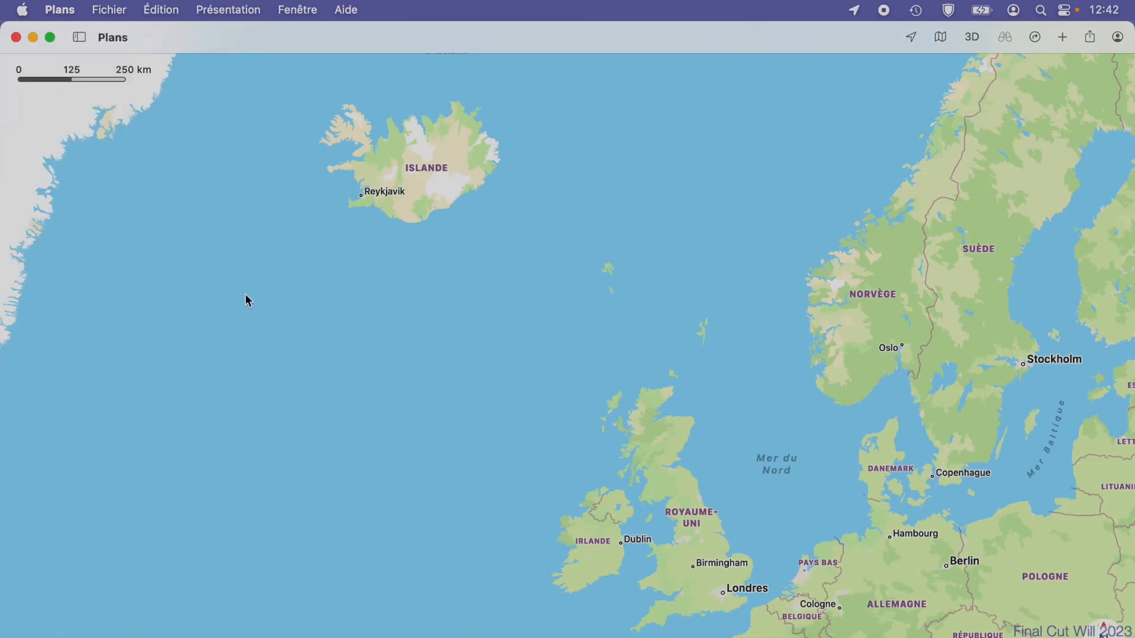
scroll(859, 573, right, 5)
scroll(858, 574, up, 2)
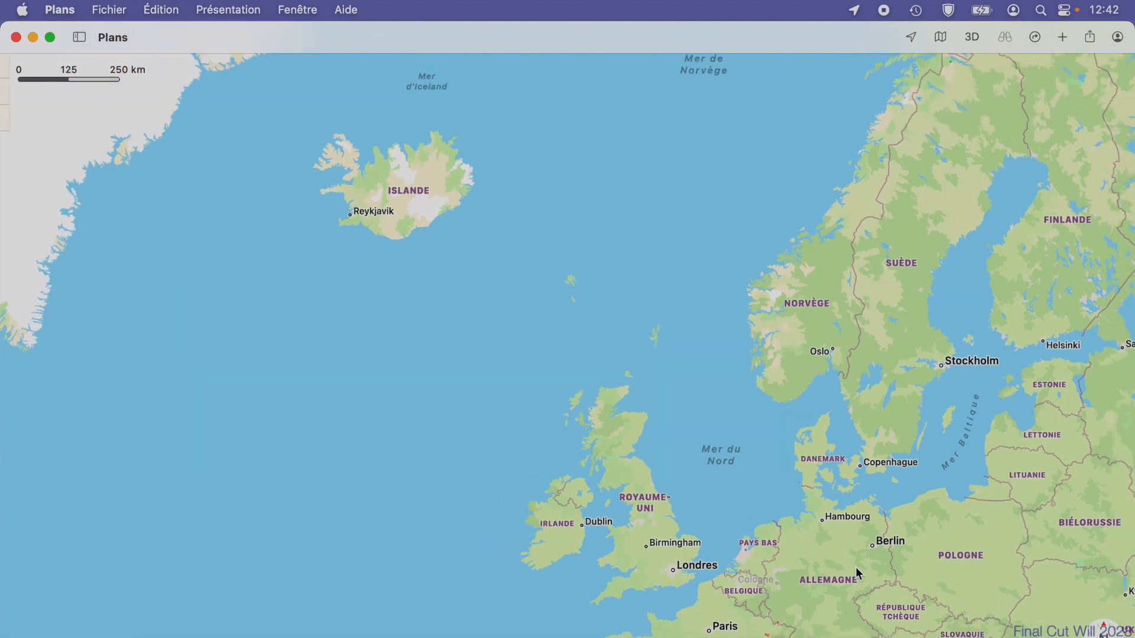
key(super+shift+3)
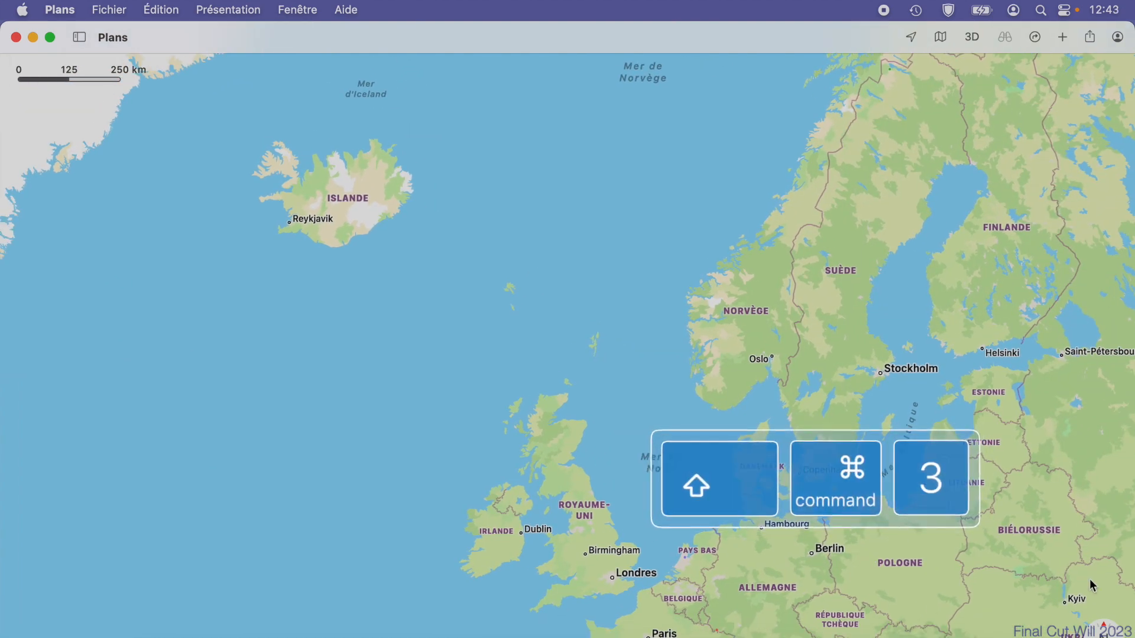
click(15, 35)
Place the map screenshot on the slide and enlarge it until the map fills the whole slide.
drag(1077, 634, 396, 338)
drag(593, 397, 728, 494)
Activate the pen tool for drawing a shape and check the Bézier curve option in the general settings.
click(633, 55)
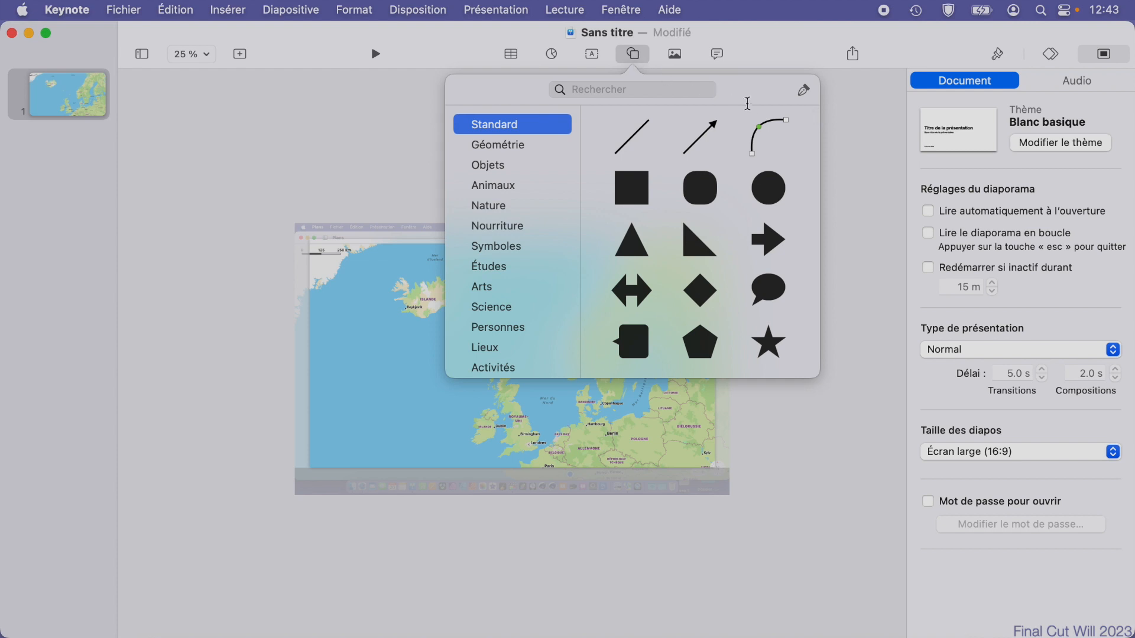
click(805, 90)
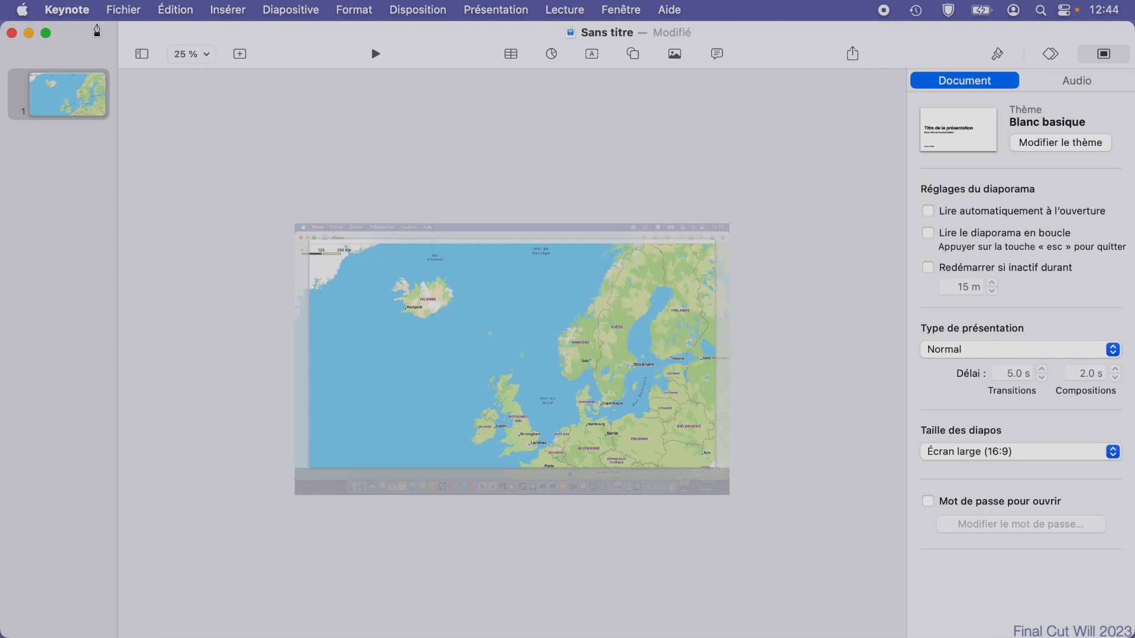
click(78, 12)
click(78, 62)
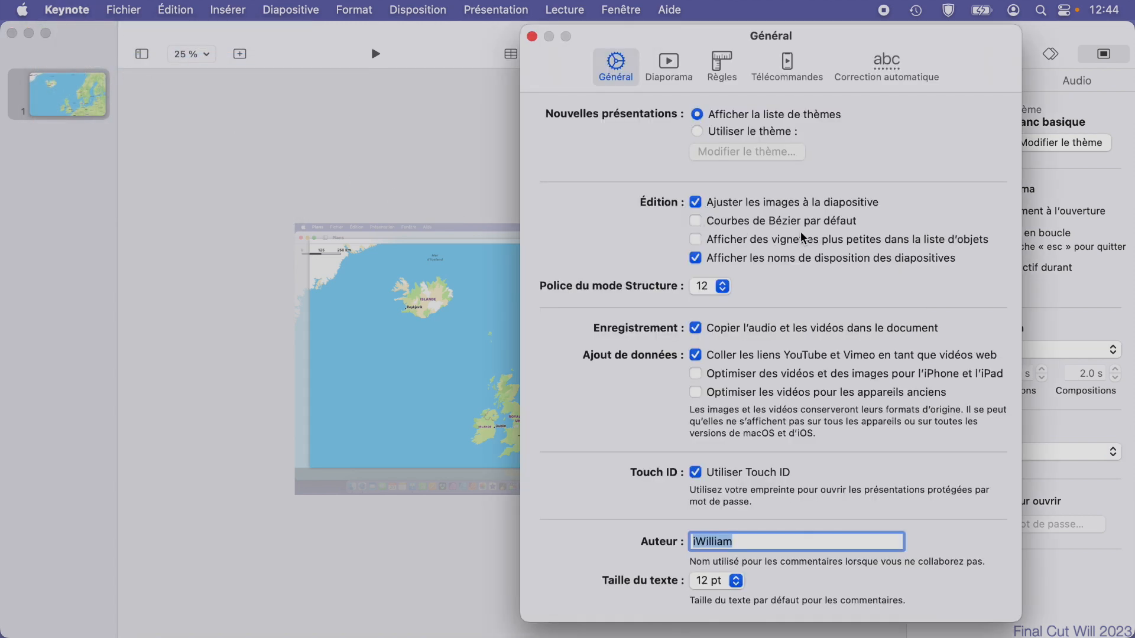
key(super+w)
Draw a curved open path on the map from Berlin to Oslo, bowing eastward past Copenhagen.
click(207, 55)
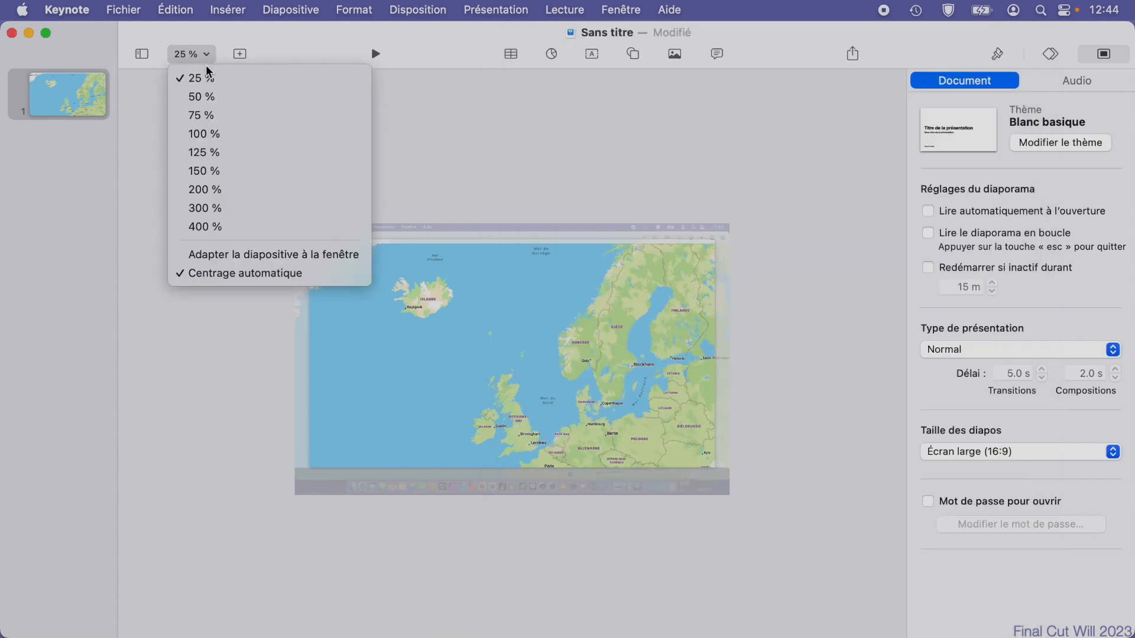
click(230, 255)
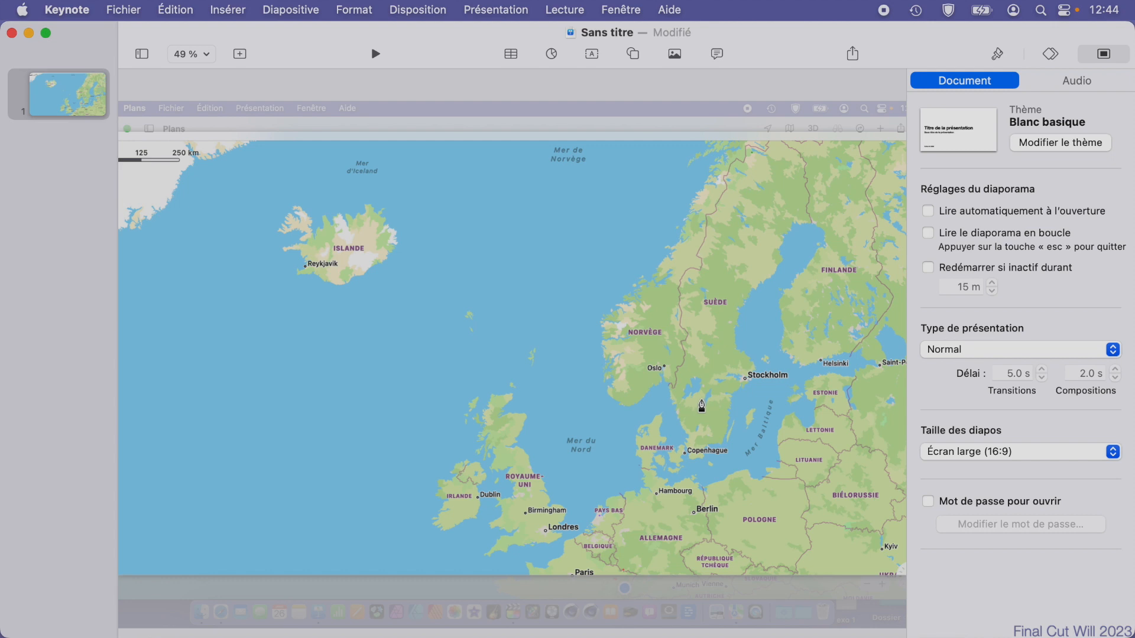
click(695, 515)
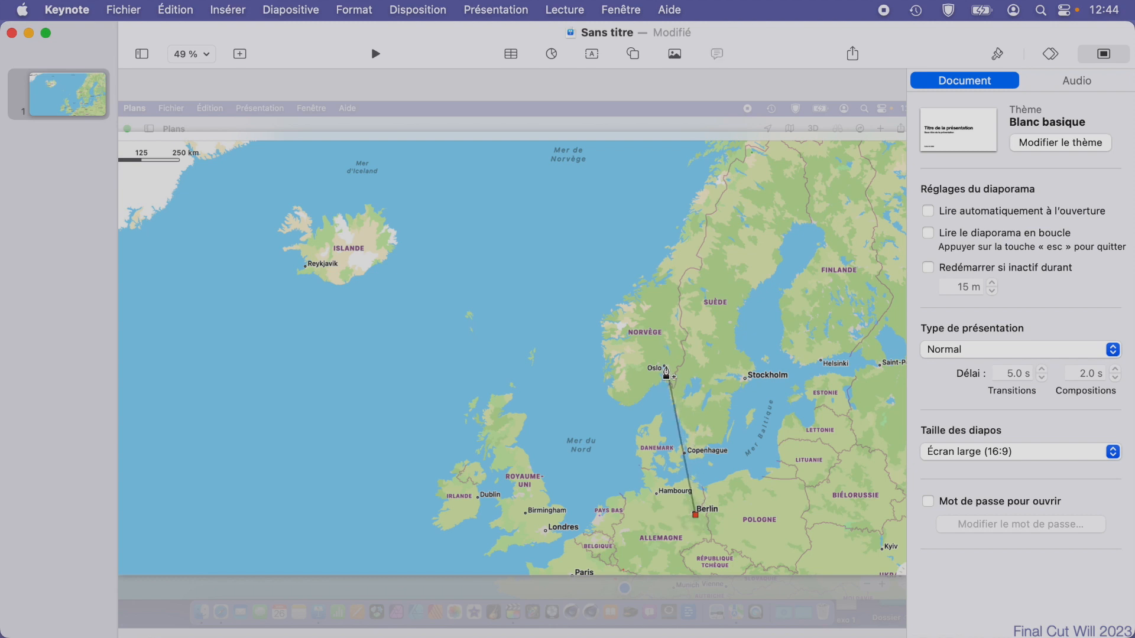
click(667, 367)
drag(681, 442, 718, 431)
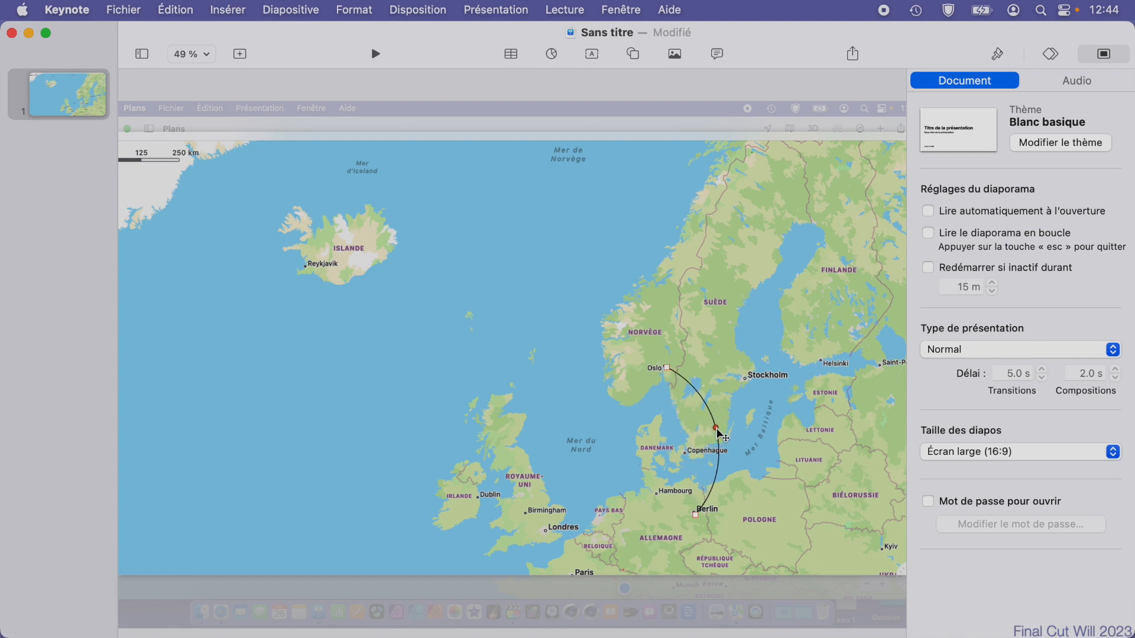
Style the Berlin–Oslo path with the rough red line style, a 9 pt width and an arrowhead at Oslo.
click(998, 55)
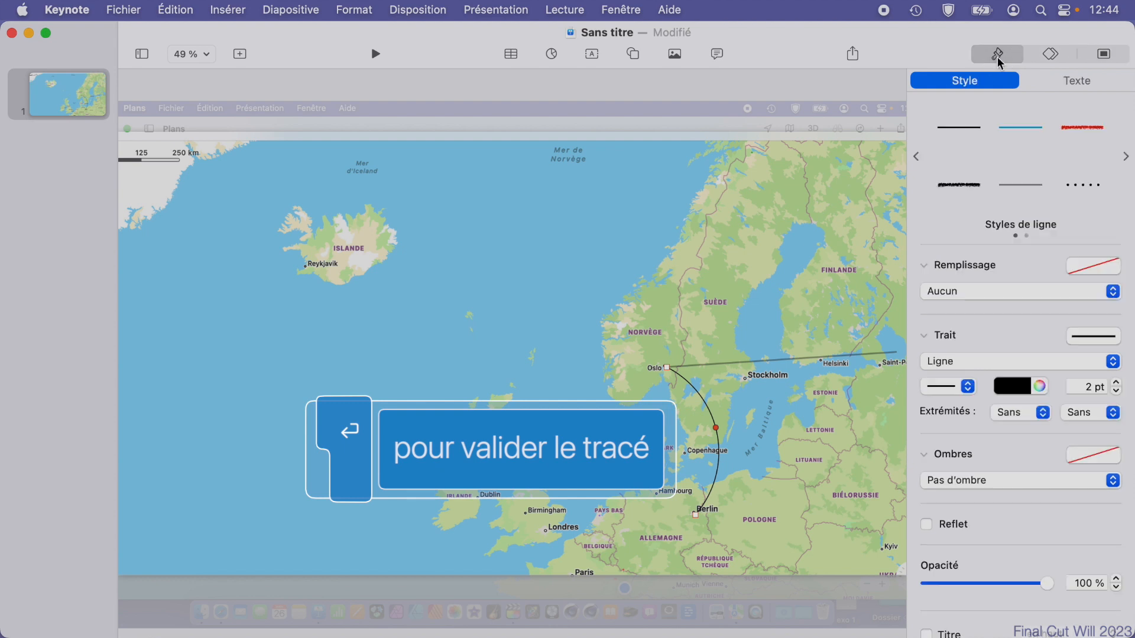
click(1075, 128)
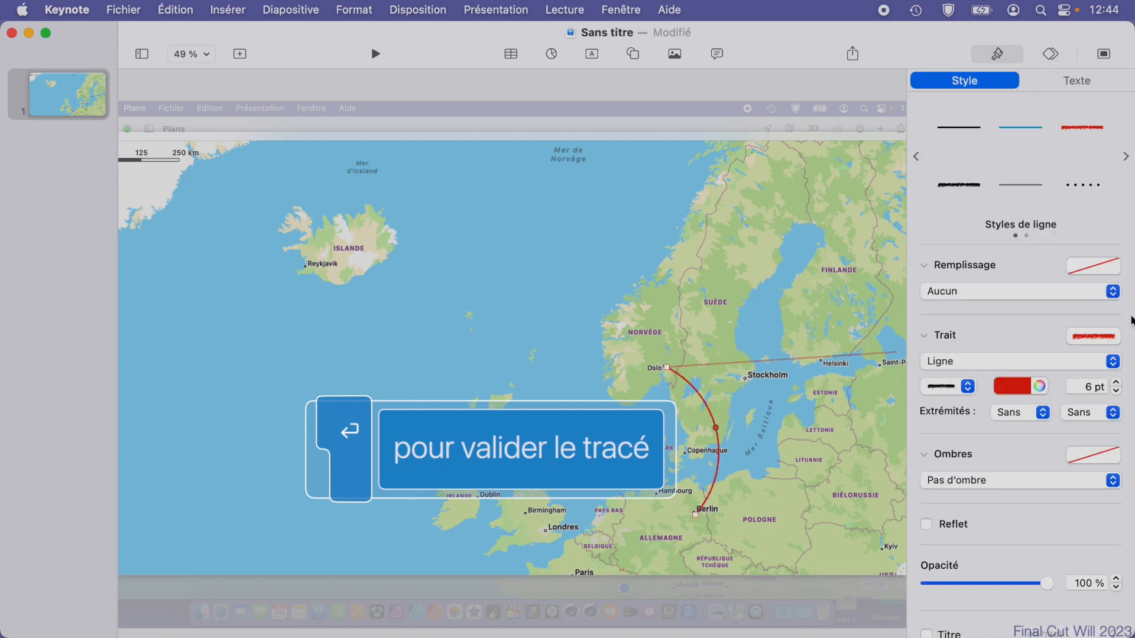
click(1117, 383)
click(1117, 382)
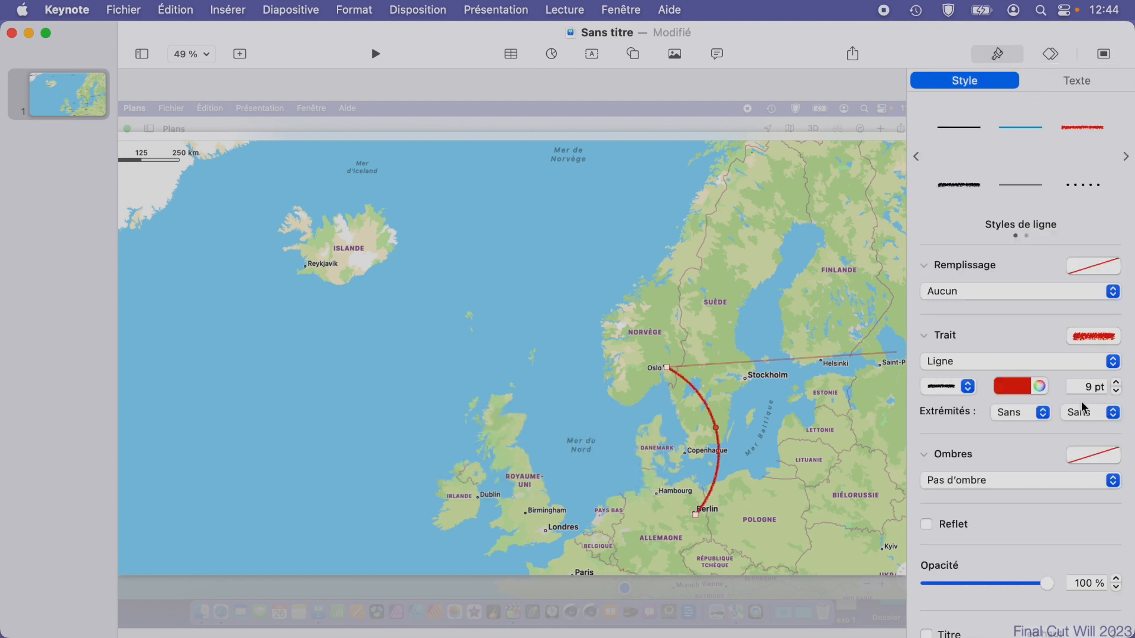
click(1042, 413)
click(1033, 436)
Add the Tracé de ligne entry effect to the Berlin–Oslo path.
click(1051, 55)
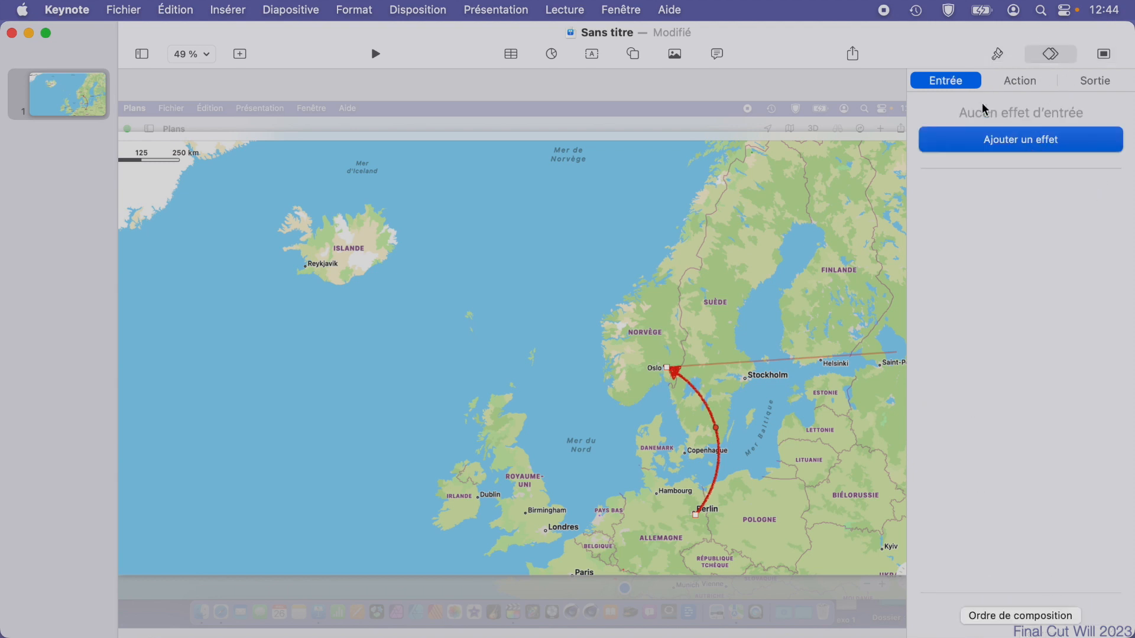
click(956, 86)
click(1022, 148)
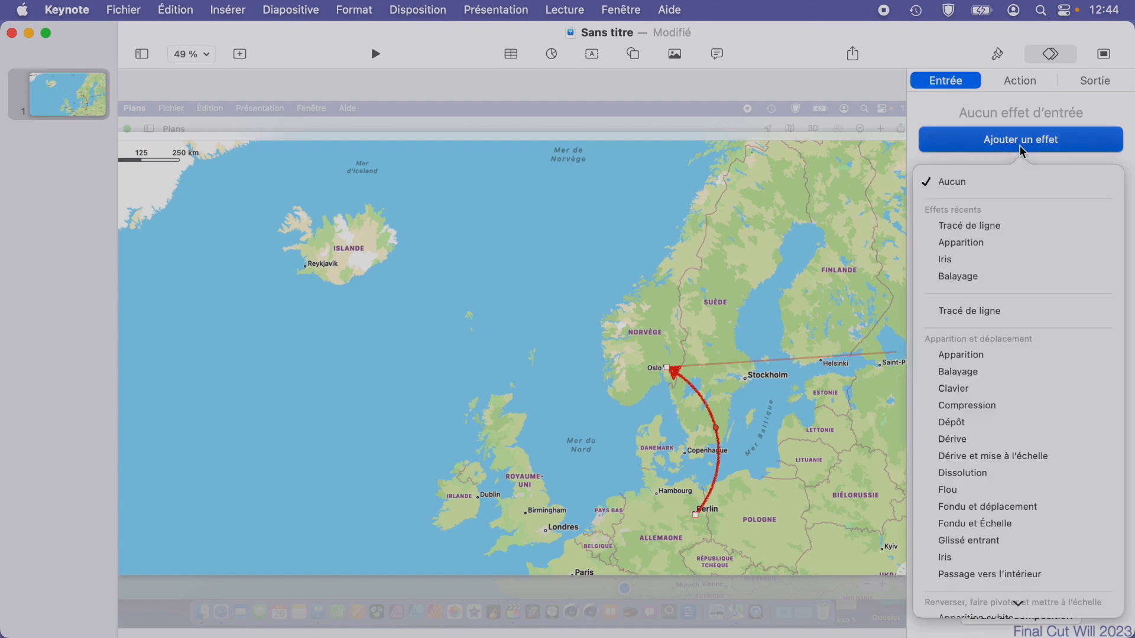
click(988, 312)
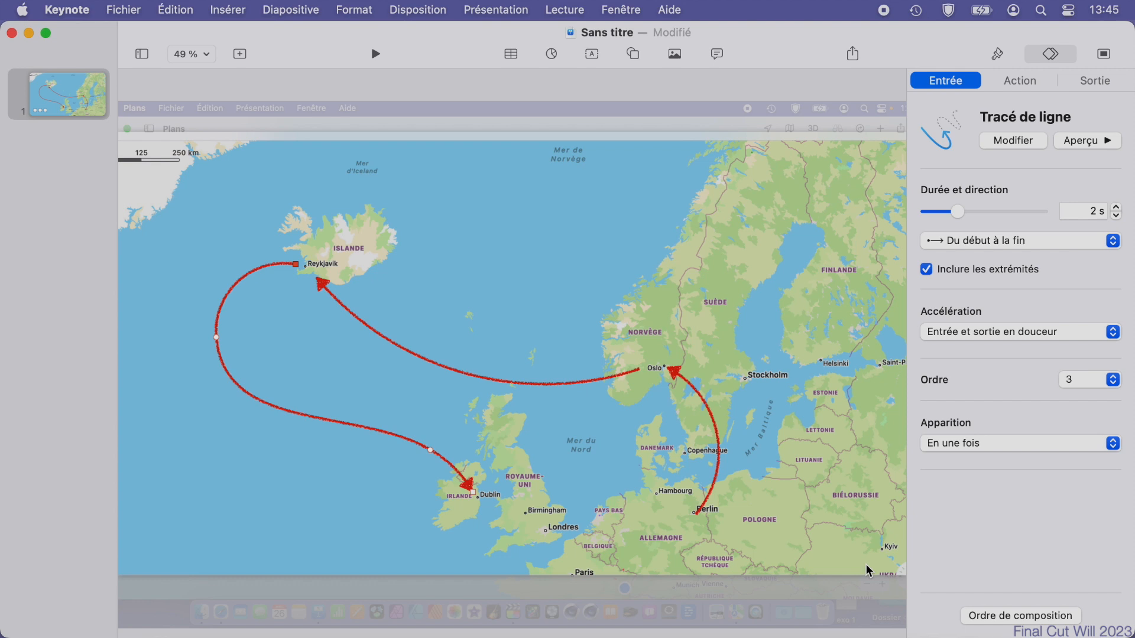
Switch to Safari, filter the "avion" image results to Clipart, and open the first blue airplane illustration.
key(super+Tab)
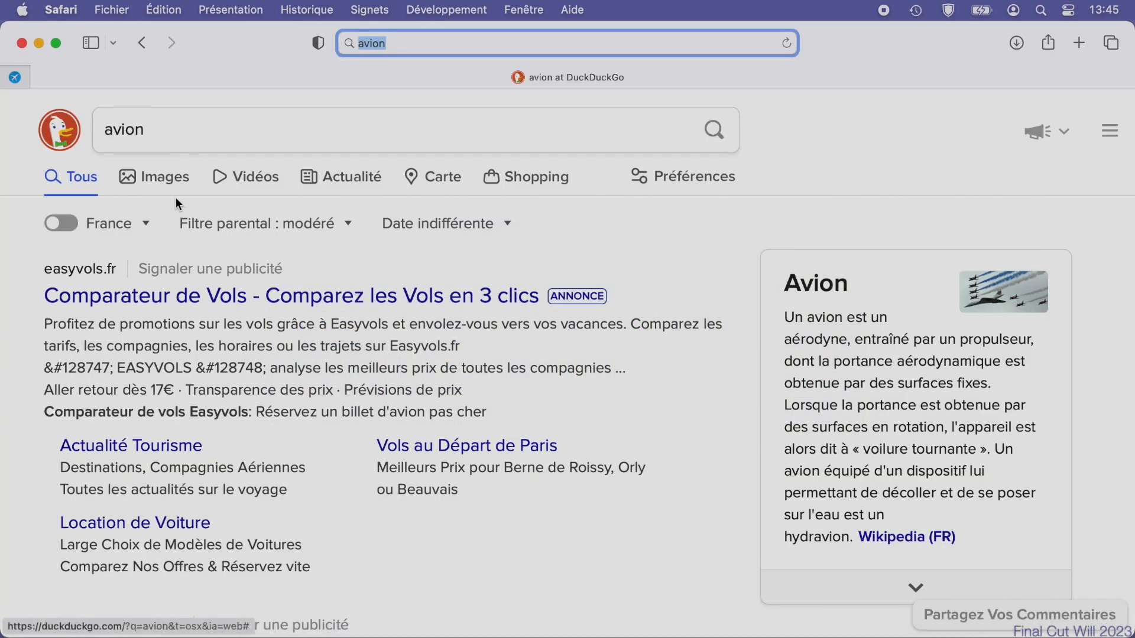
click(165, 178)
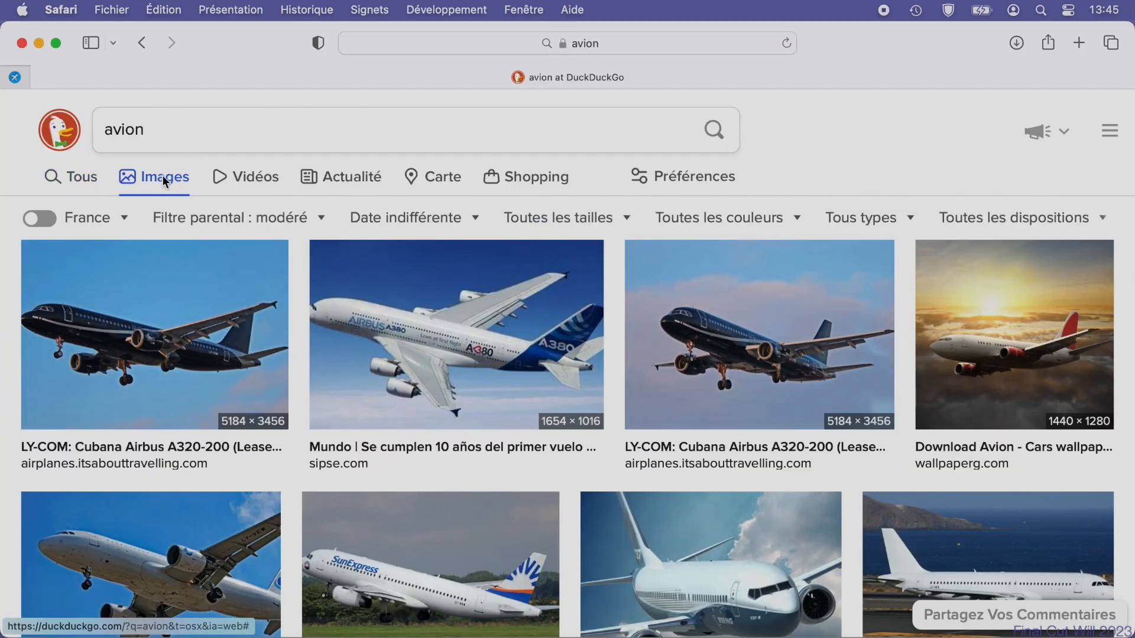
click(848, 220)
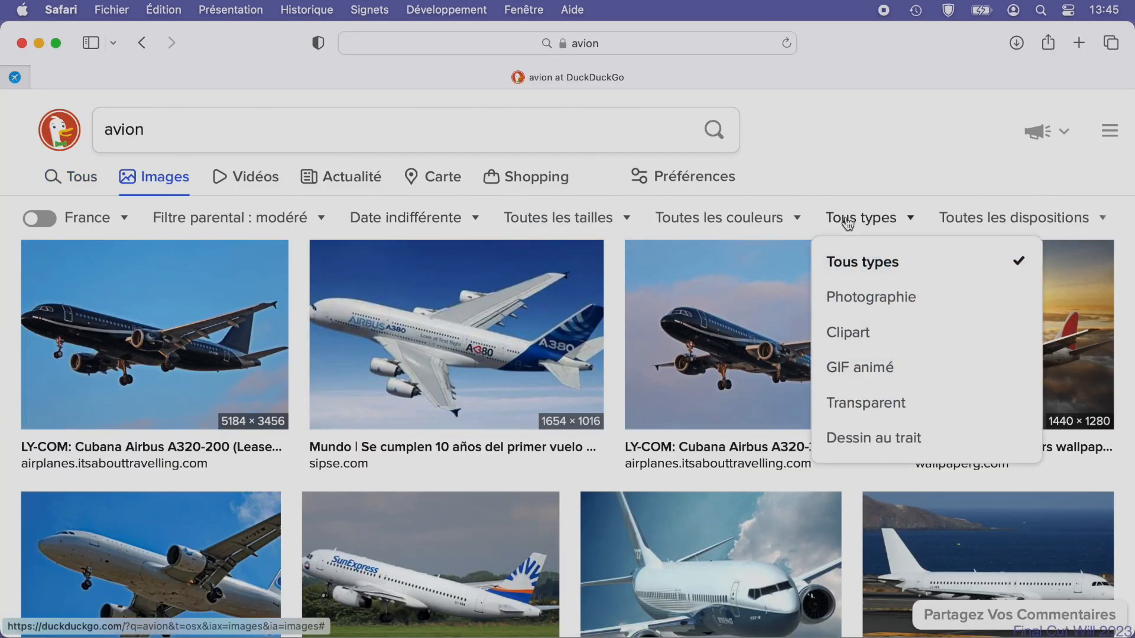
click(847, 337)
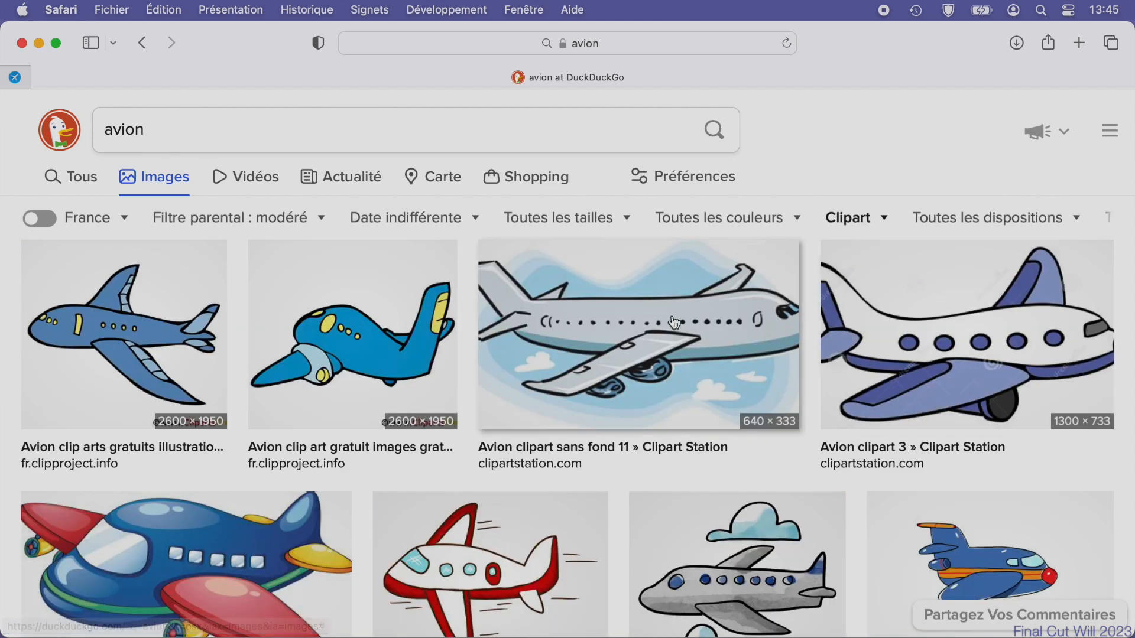
click(128, 324)
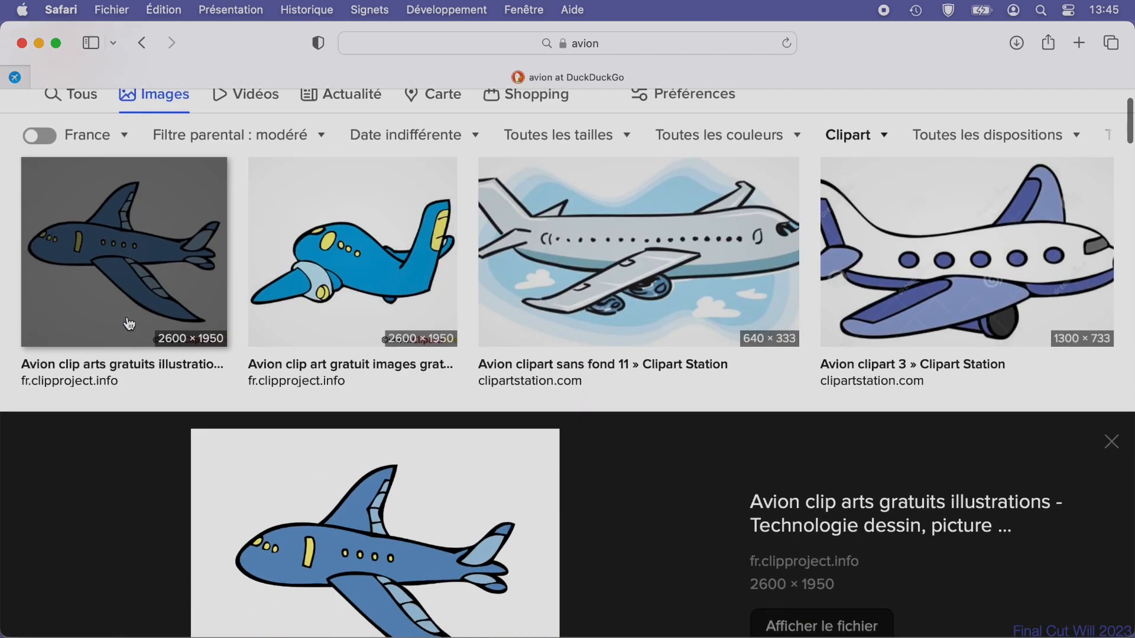
Open the blue airplane illustration at full size and bring it onto the map slide in Keynote.
click(359, 530)
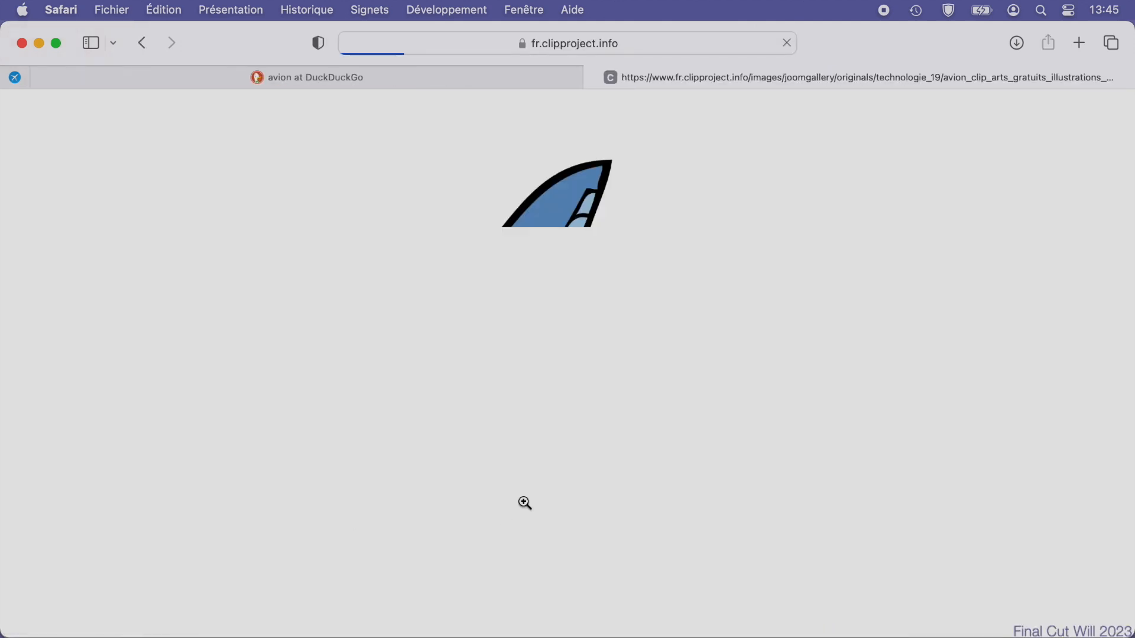
drag(528, 349, 576, 346)
key(super+Tab)
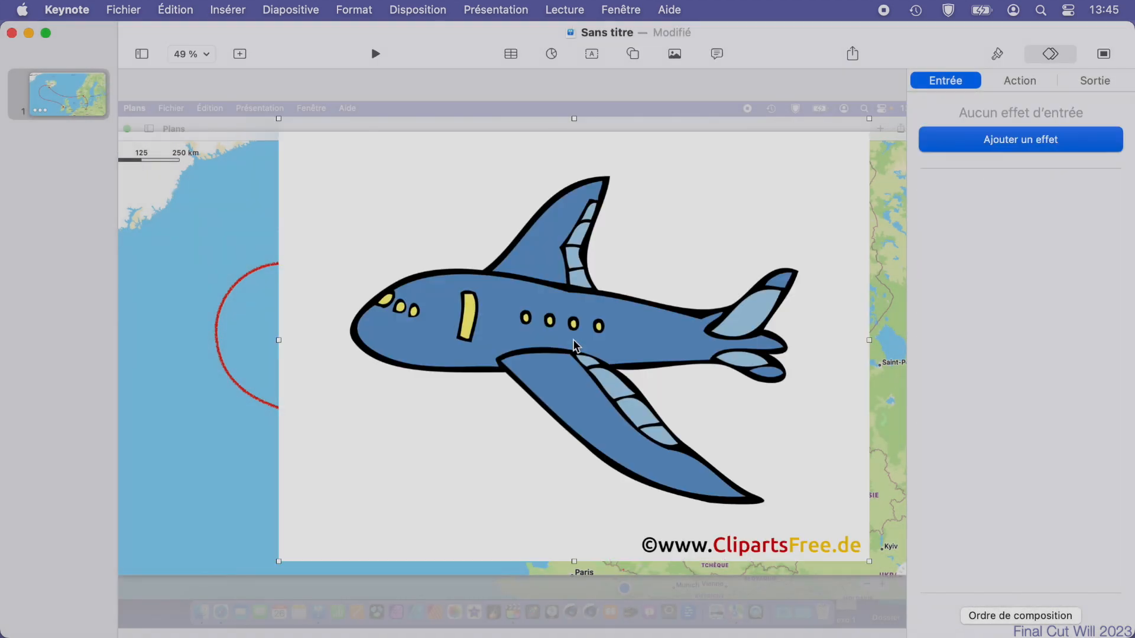
Crop the bottom of the airplane image to hide the ClipartsFree.de watermark.
double_click(623, 275)
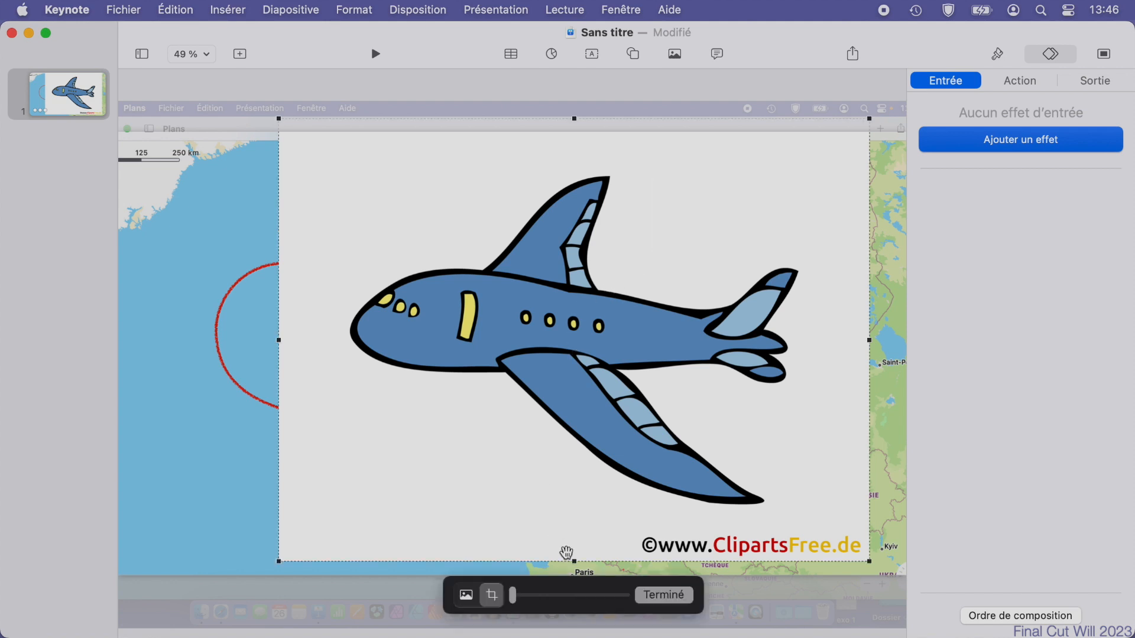
drag(575, 559, 575, 520)
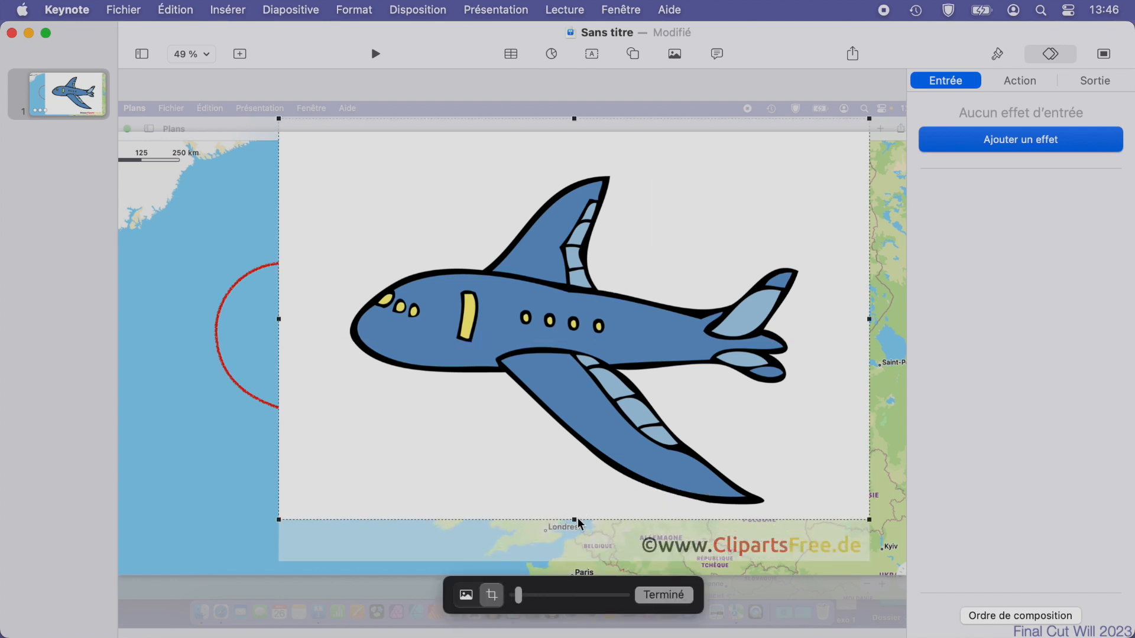
click(667, 595)
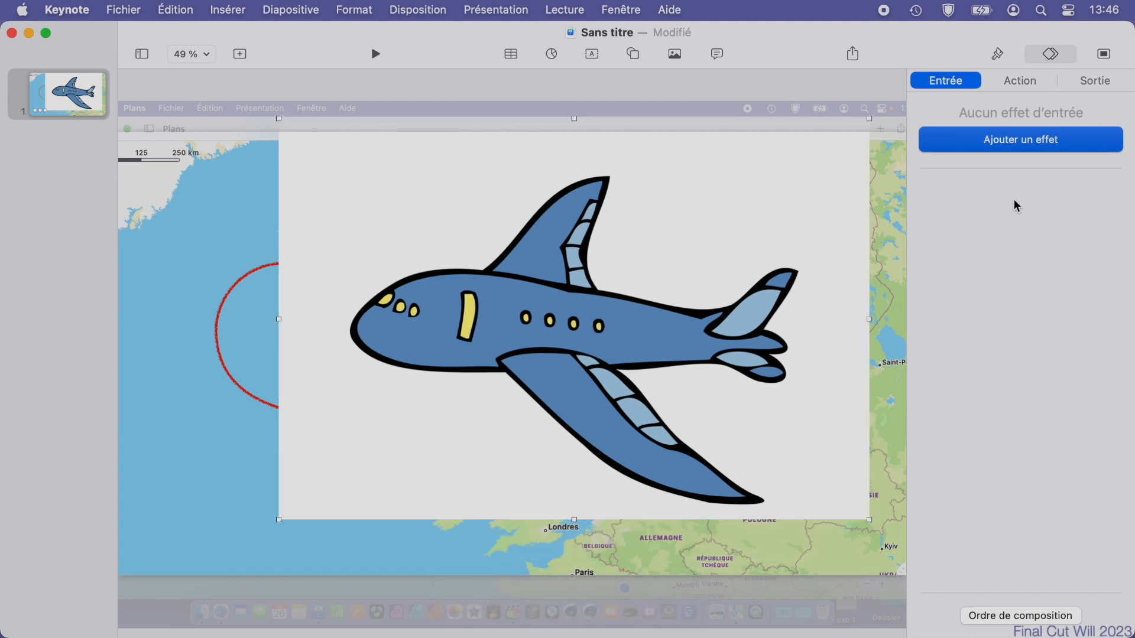
Remove the white background from the airplane image.
click(998, 57)
click(1018, 83)
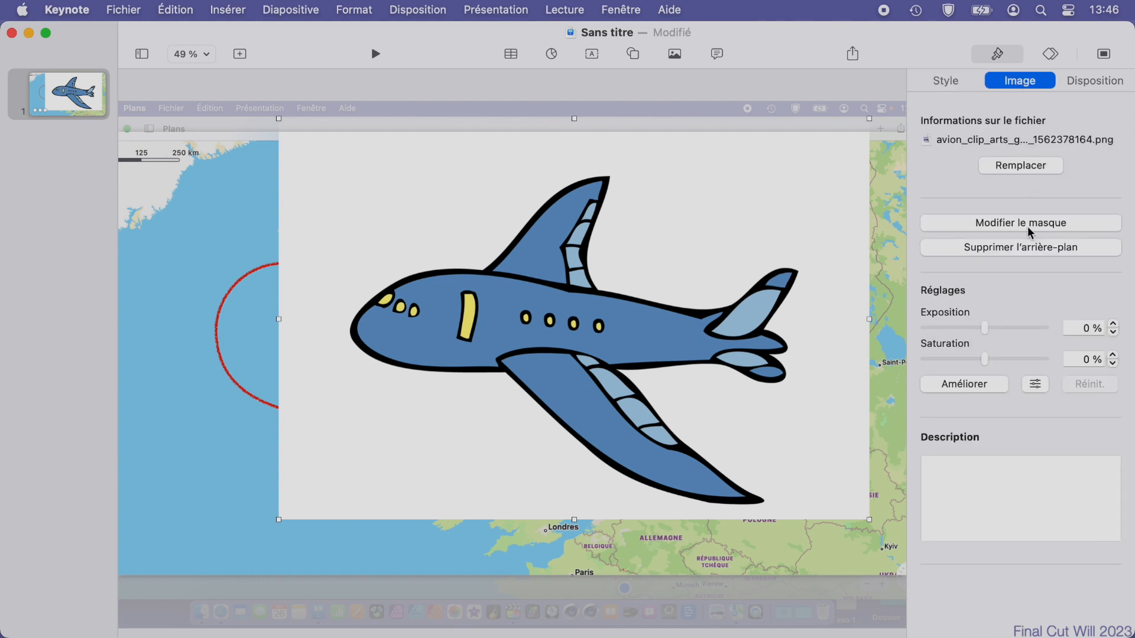
click(1010, 247)
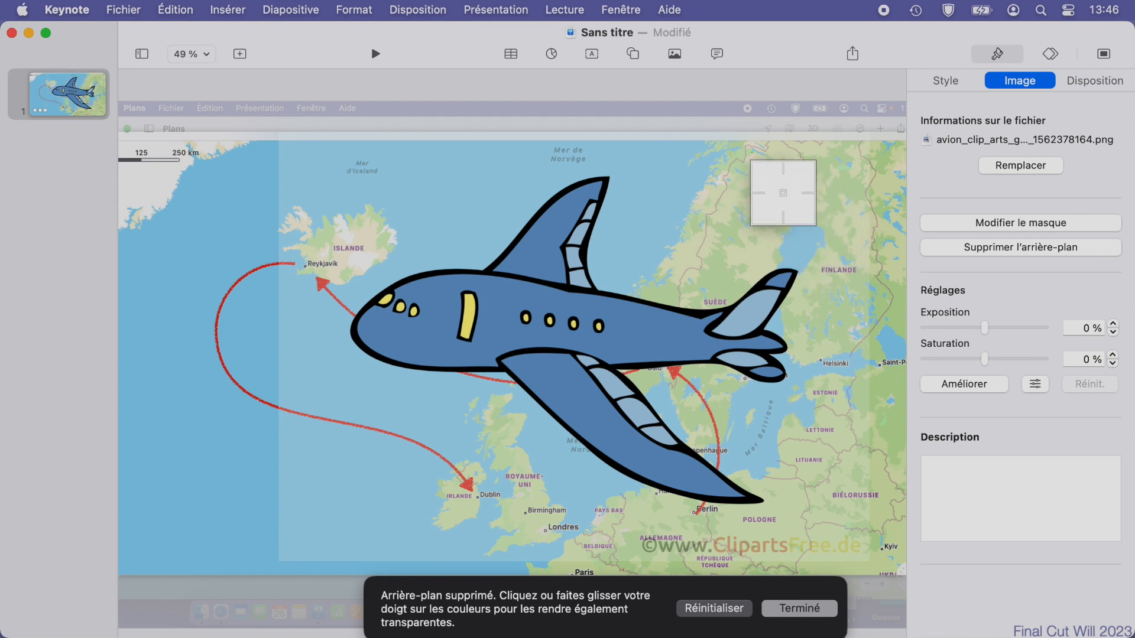
click(815, 616)
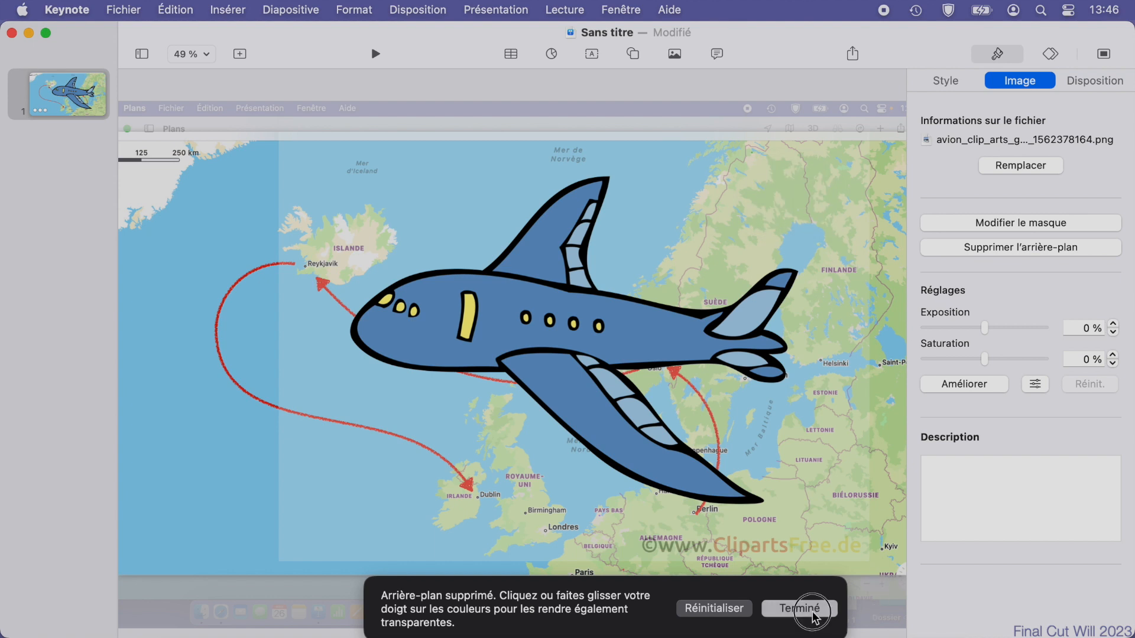
Shrink the airplane to a small icon and place it over Berlin on the map.
key(alt)
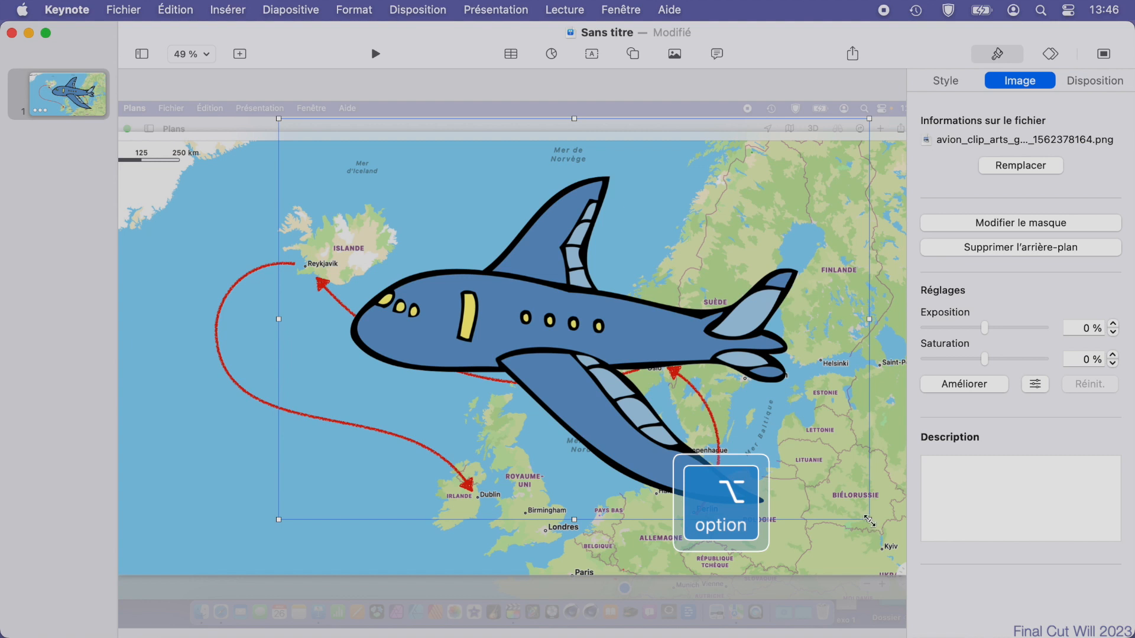
drag(870, 521, 574, 392)
drag(572, 329, 688, 523)
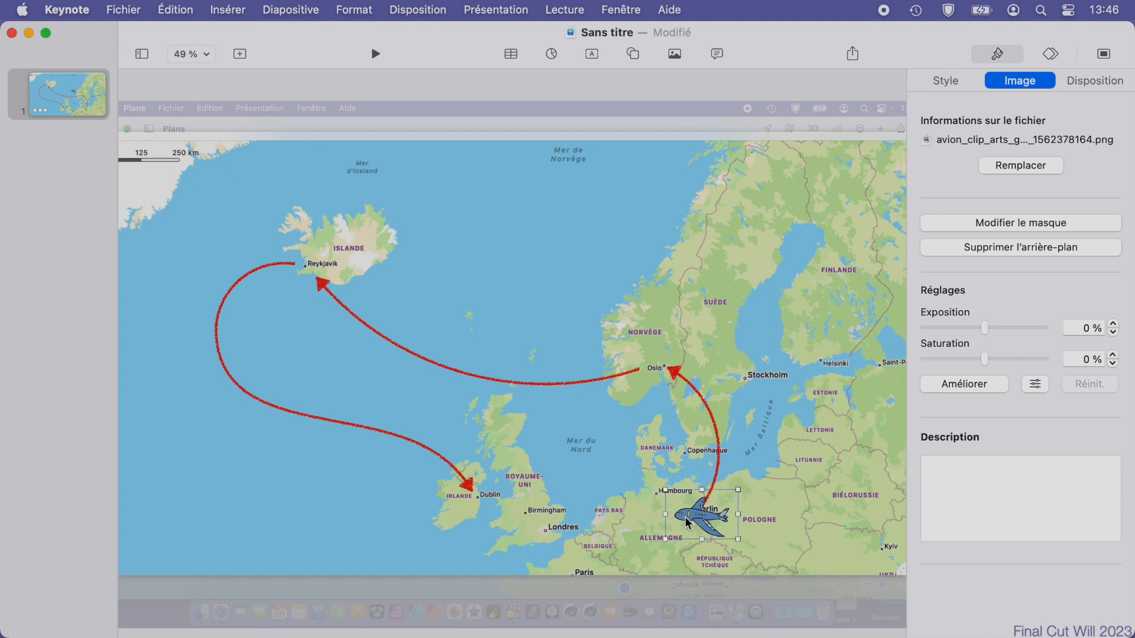
Add a Déplacement action to the airplane and place its end position at Oslo.
click(1052, 54)
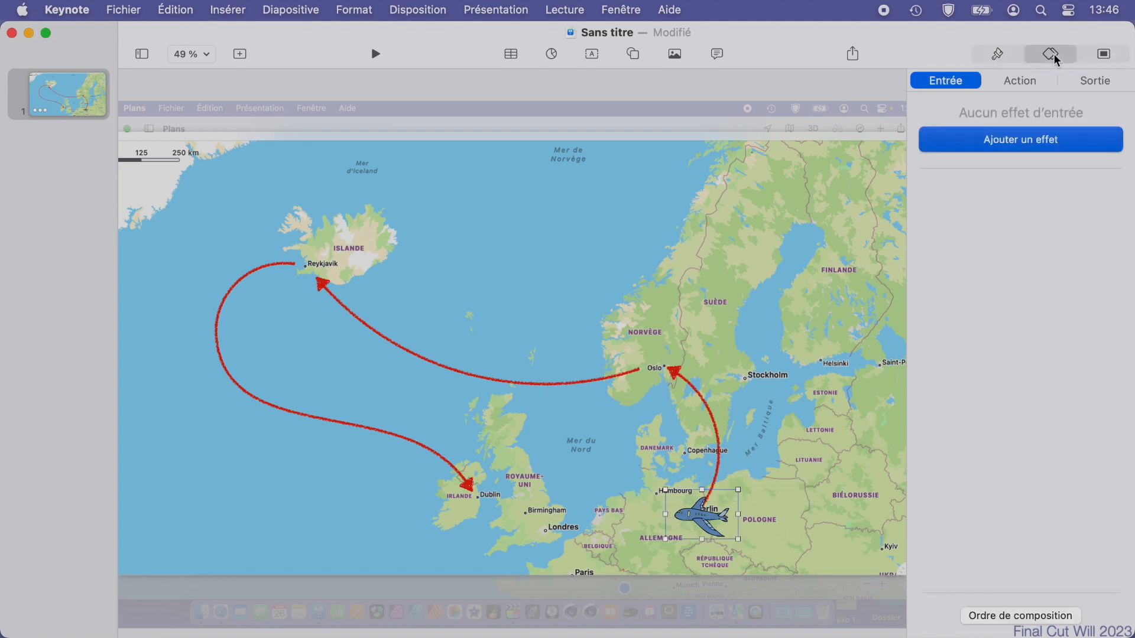
click(1028, 83)
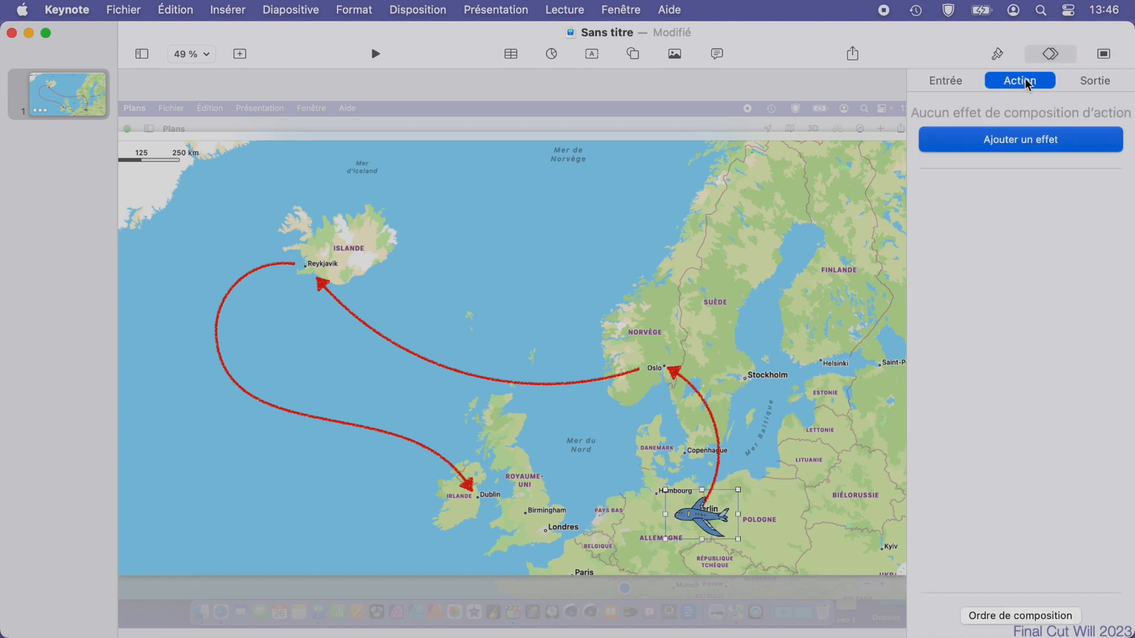
click(1027, 144)
click(976, 226)
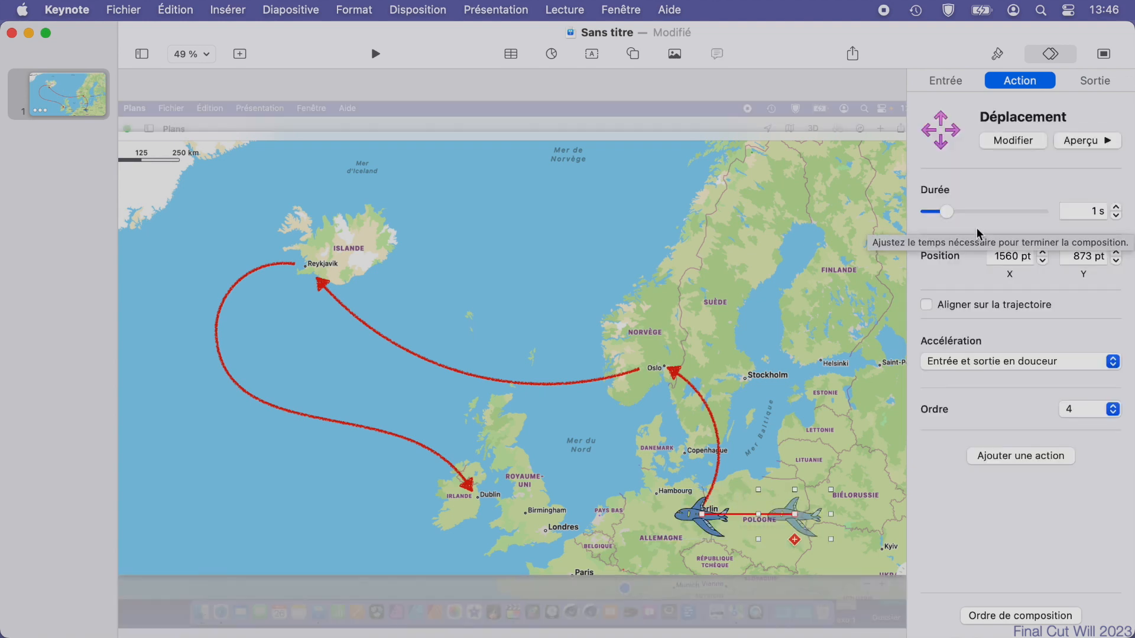
drag(816, 526, 685, 372)
Rotate the airplane at Berlin to point along the start of the route, and align its Déplacement action to the trajectory.
click(692, 518)
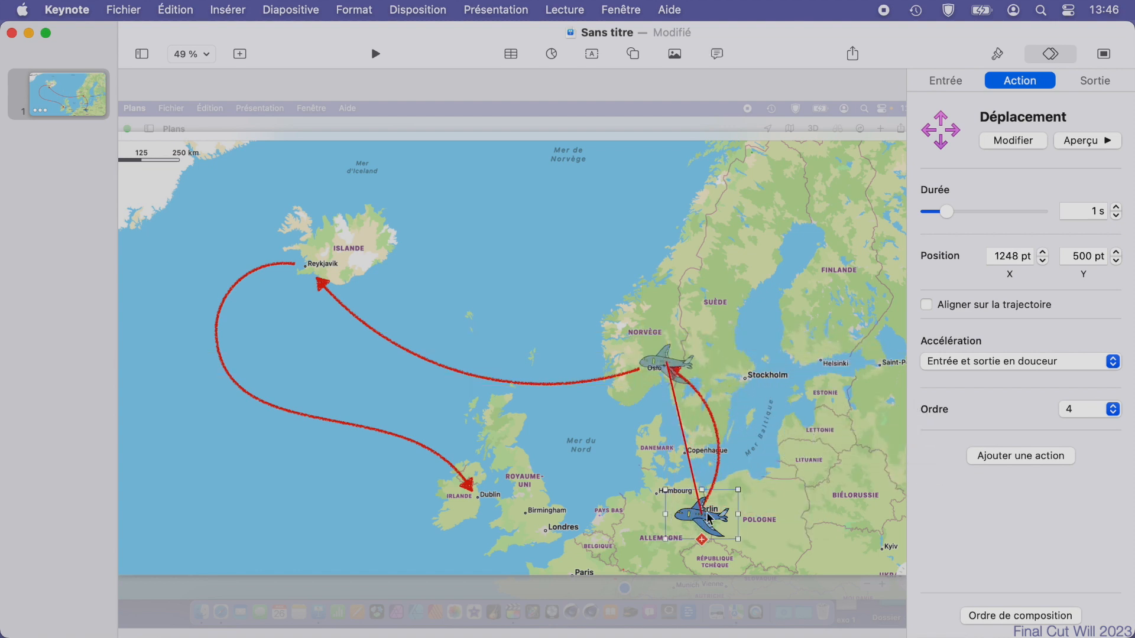
key(super)
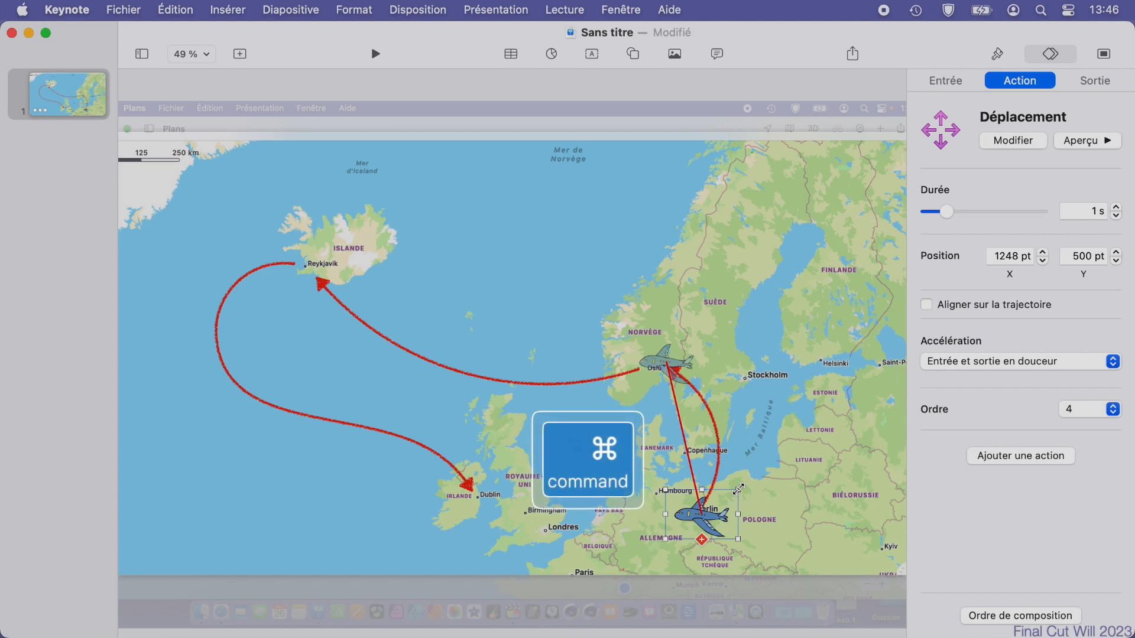
drag(737, 490, 707, 546)
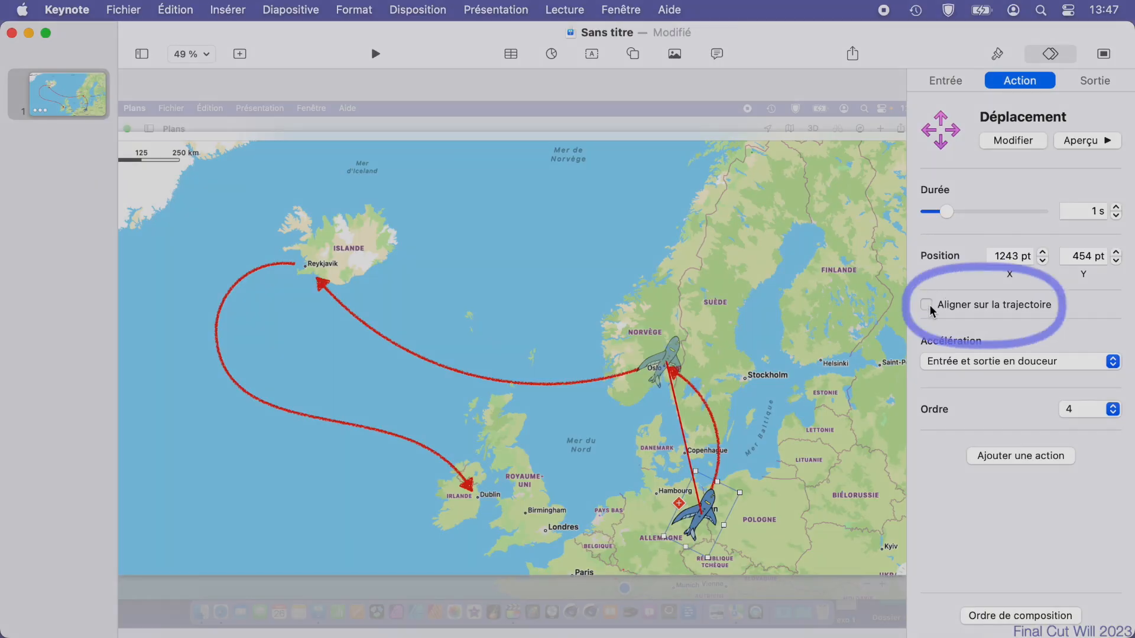
click(926, 304)
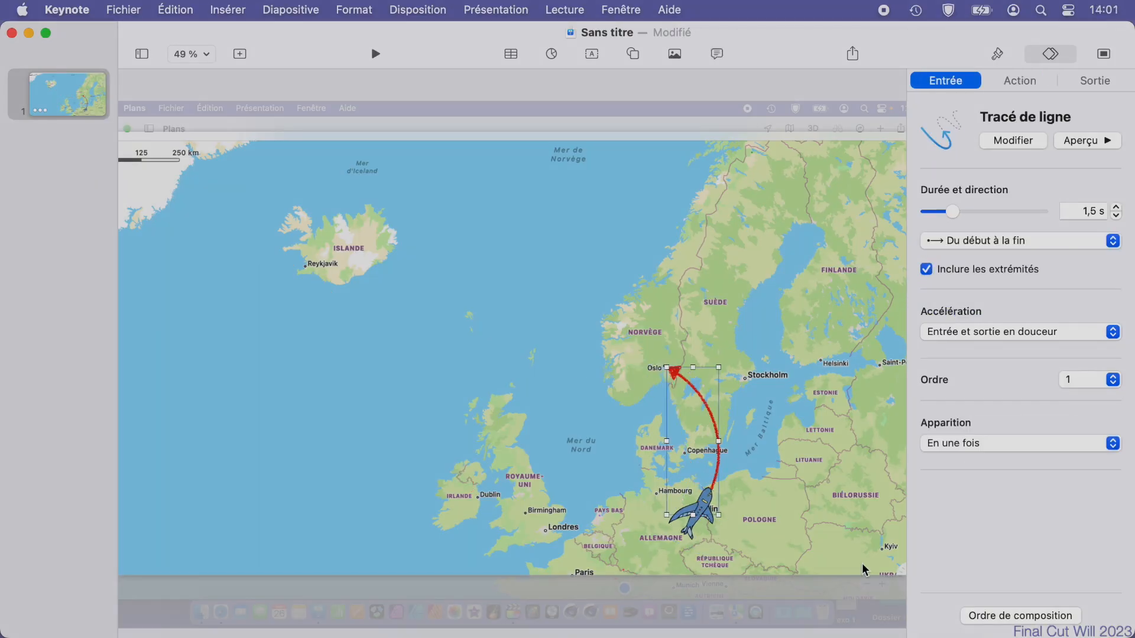
Duplicate slide 1 to start the Oslo–Reykjavik leg.
click(57, 92)
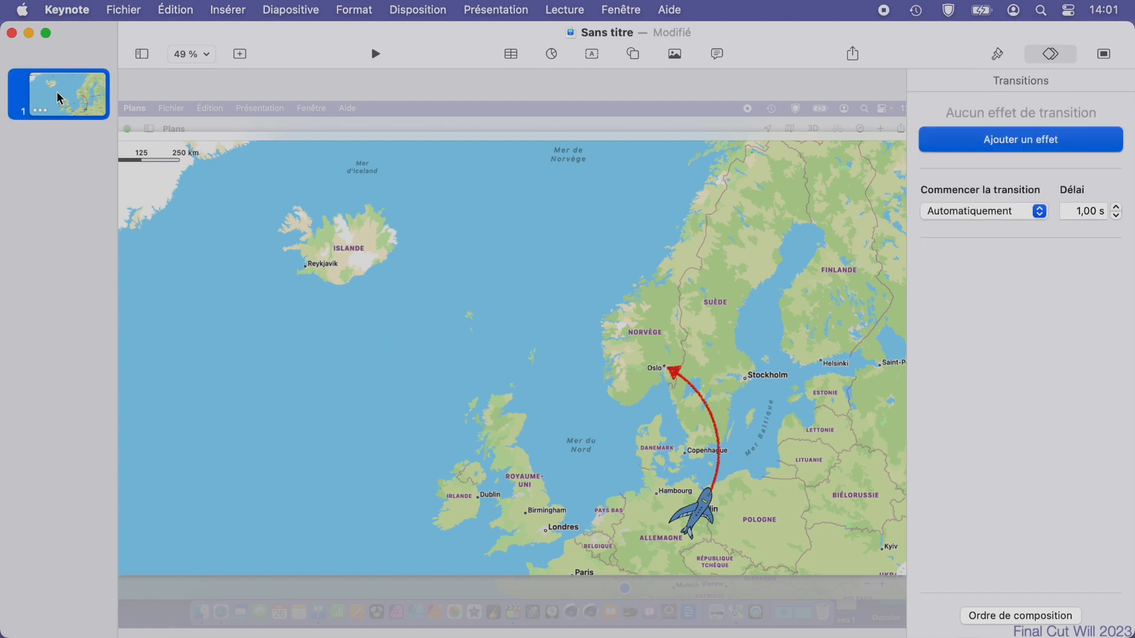
right_click(57, 93)
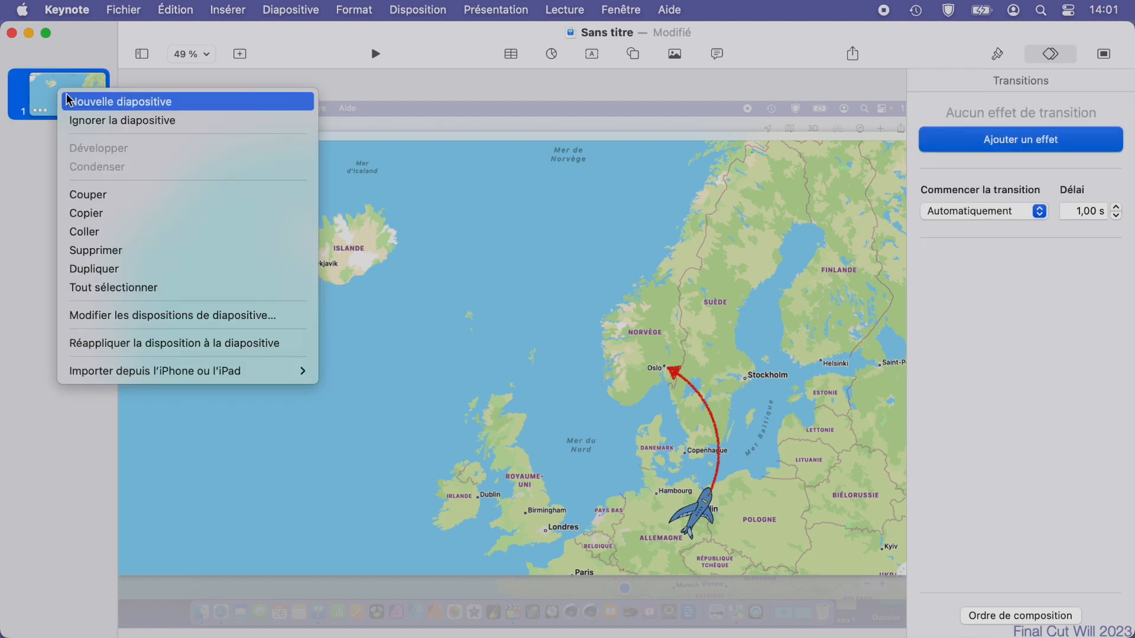
click(107, 273)
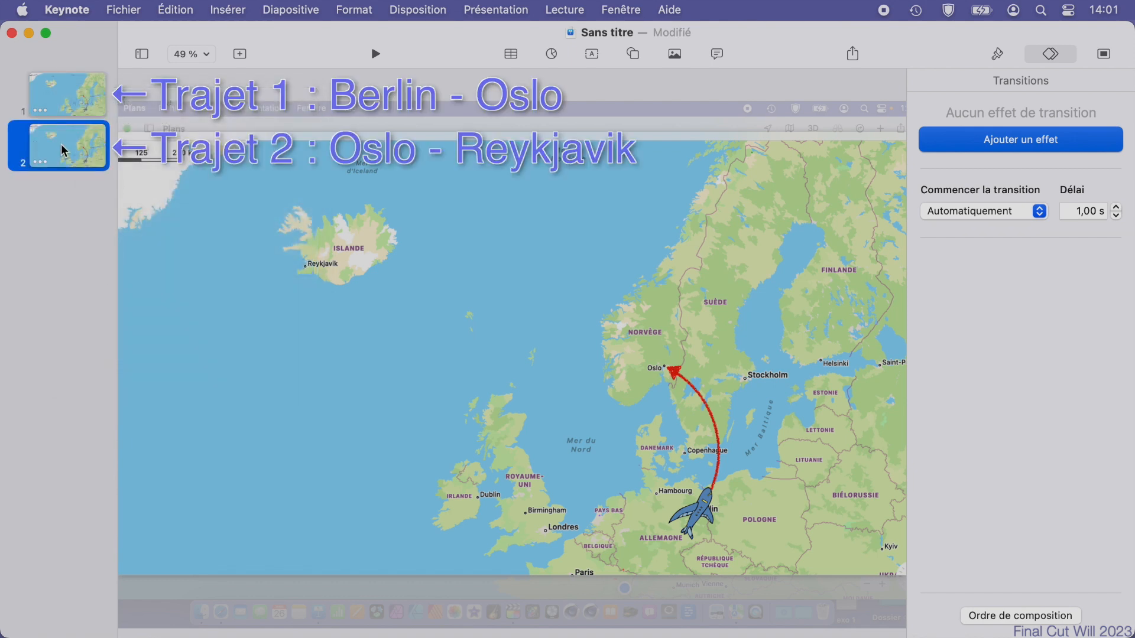
On slide 2, remove the airplane's Déplacement action and the Berlin–Oslo path's Tracé de ligne entry effect.
click(704, 516)
click(1020, 143)
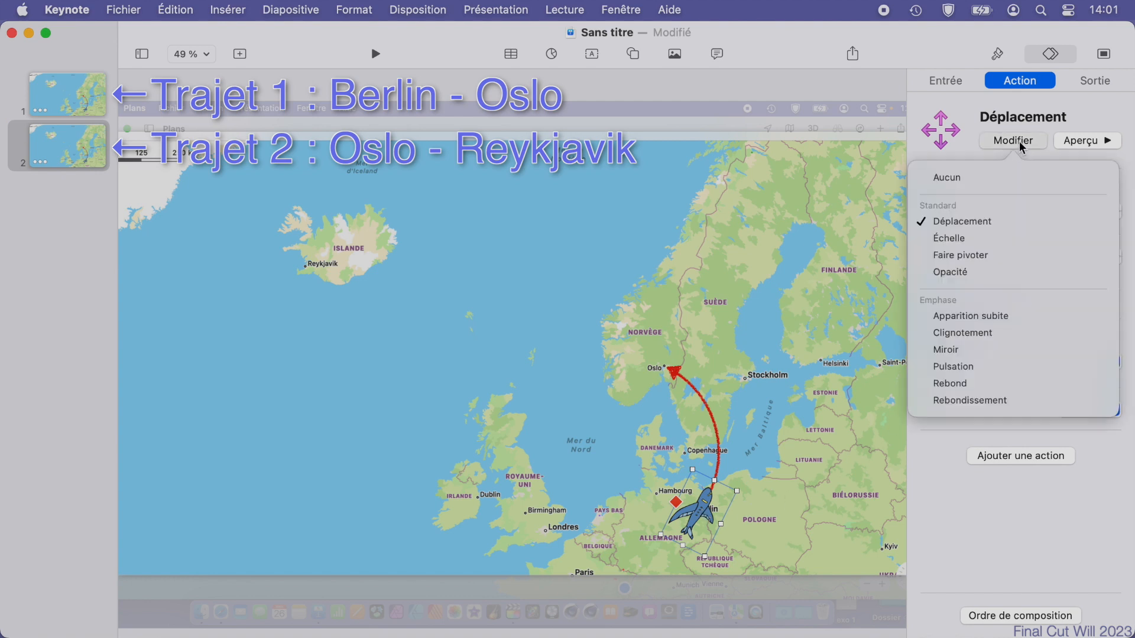
click(986, 178)
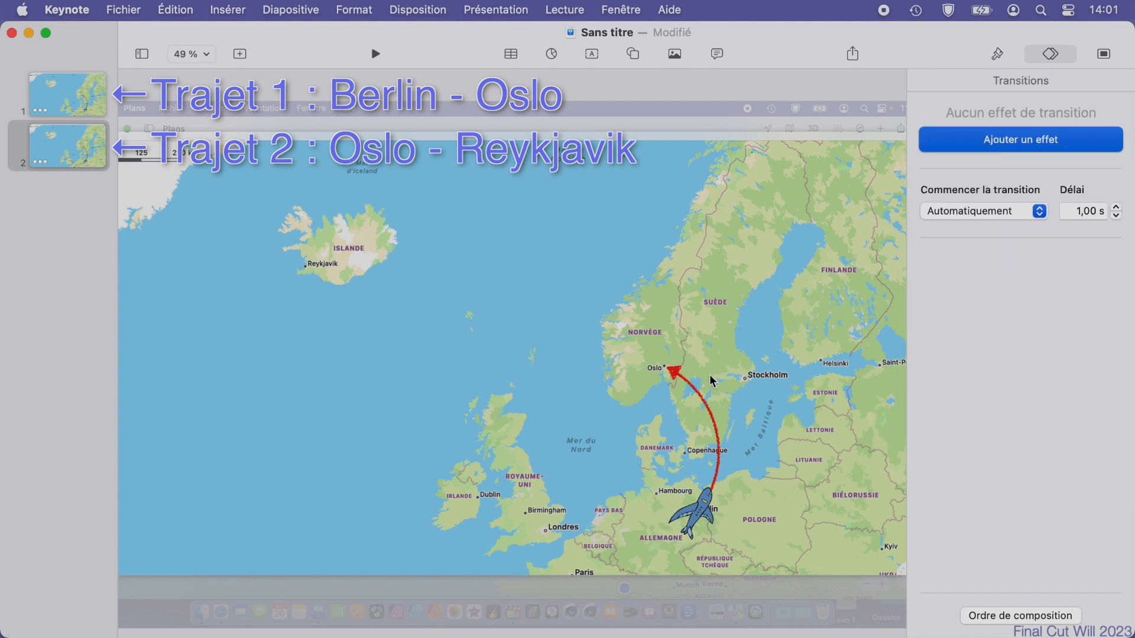
click(677, 379)
click(1011, 140)
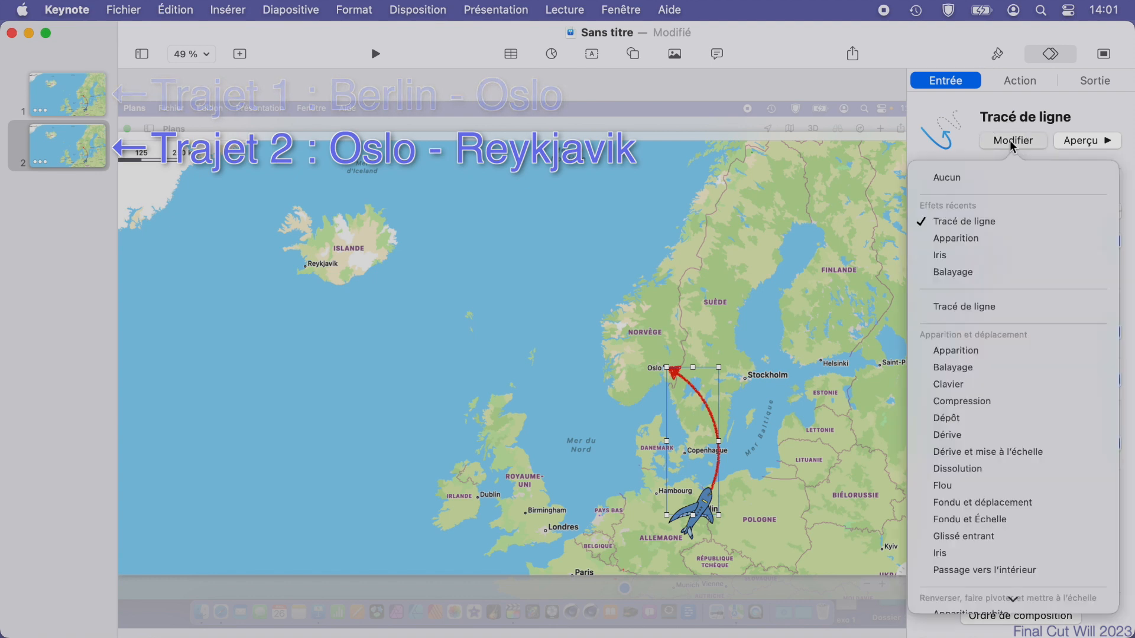
click(967, 177)
click(70, 94)
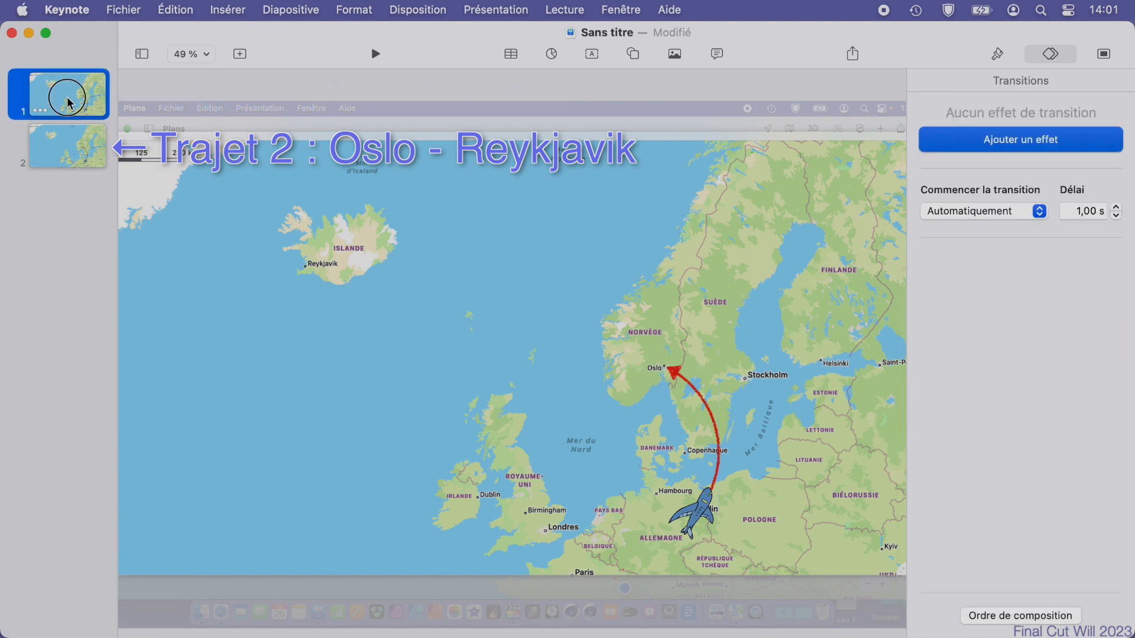
click(70, 137)
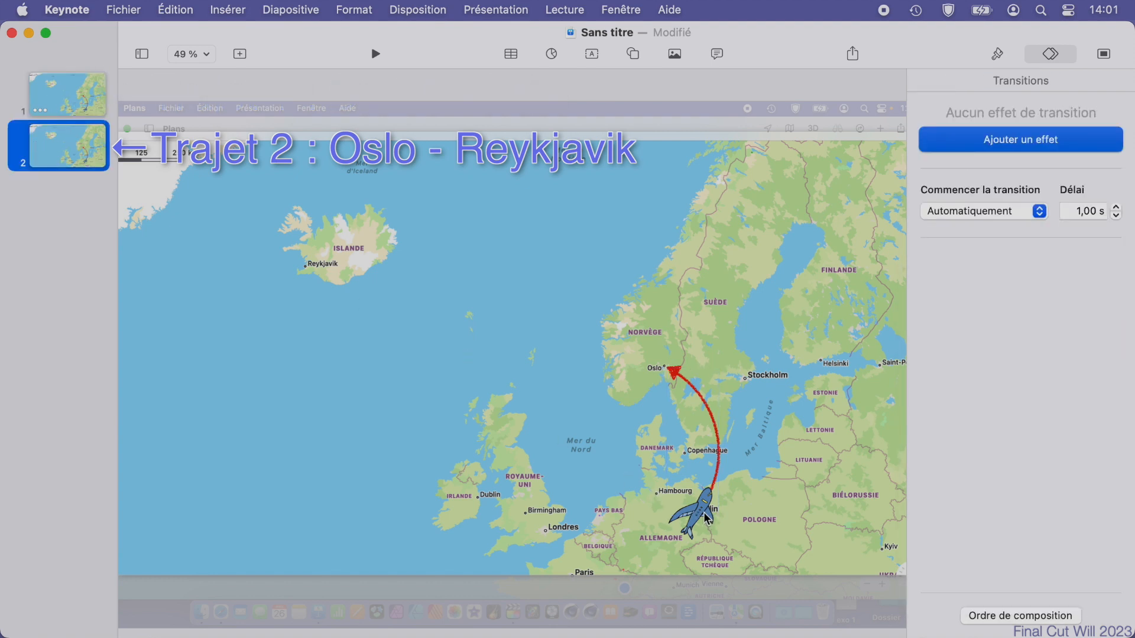
Move the airplane on slide 2 to Oslo and set its rotation angle to 0°.
drag(707, 519, 618, 299)
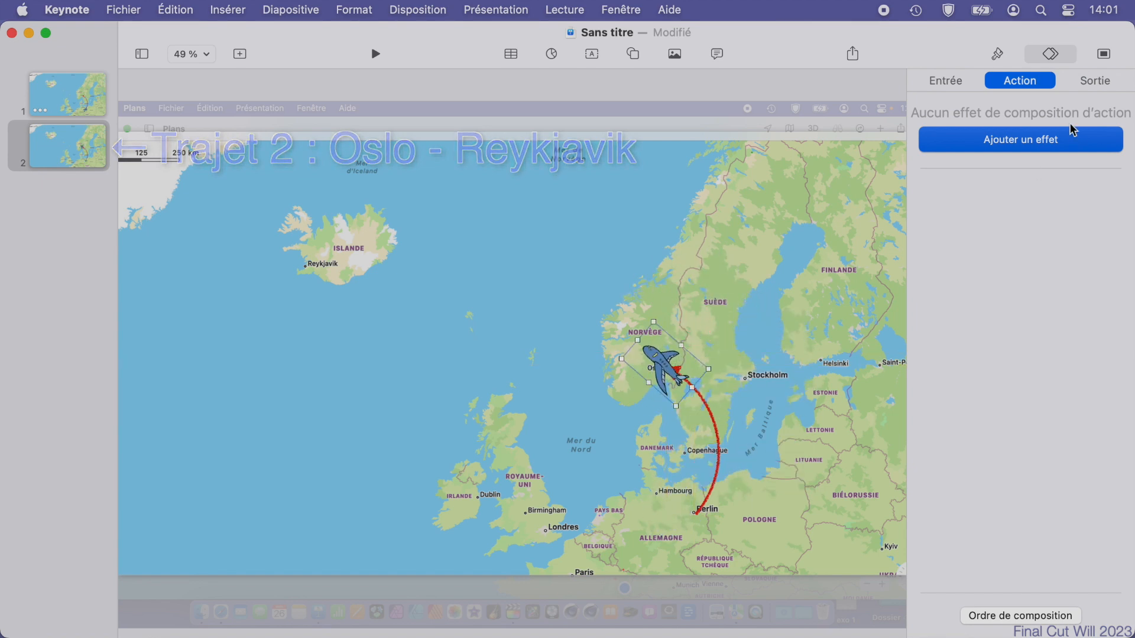
click(999, 54)
click(1086, 82)
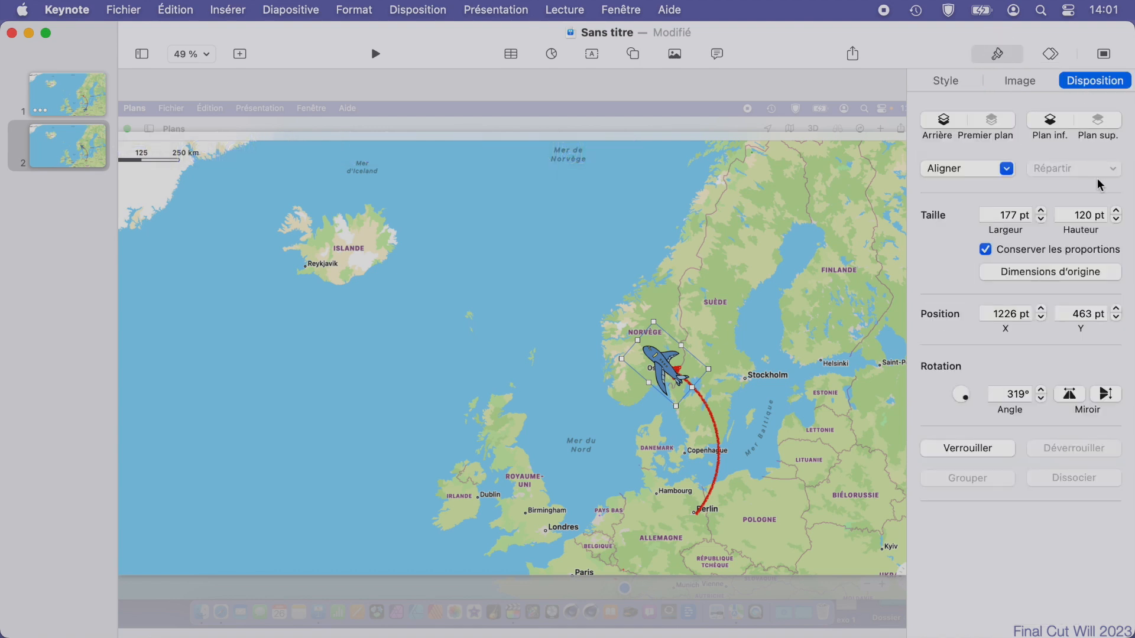
double_click(1005, 395)
text(0)
key(Return)
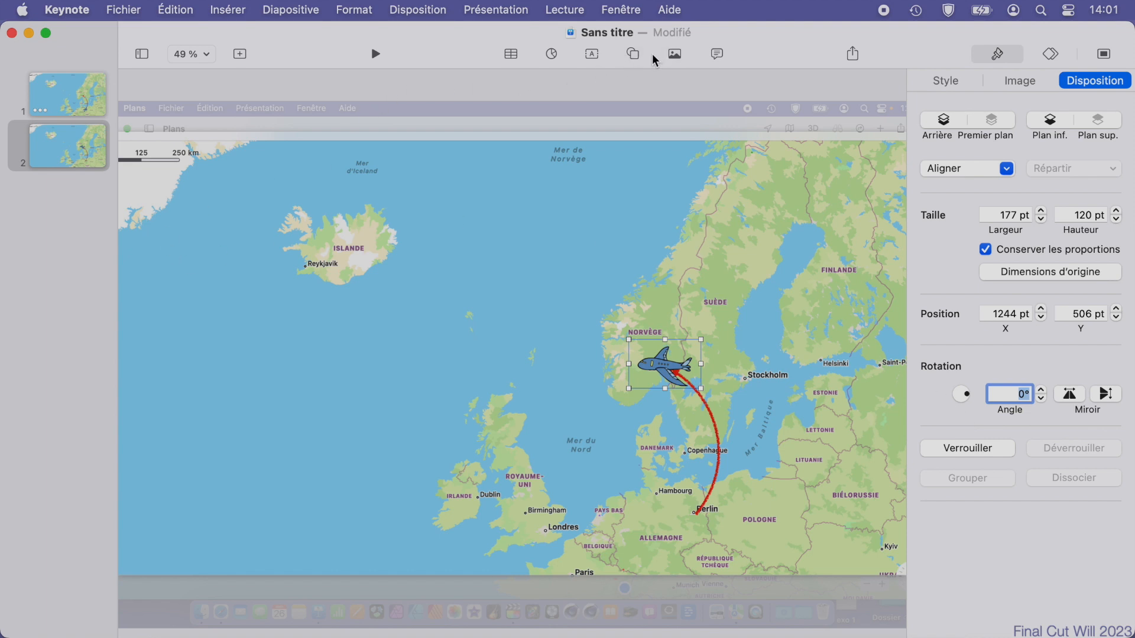
Duplicate the Berlin–Oslo path and reshape the copy into a southward-bowing curve from Oslo to Reykjavik, with the arrowhead at Reykjavik.
click(720, 467)
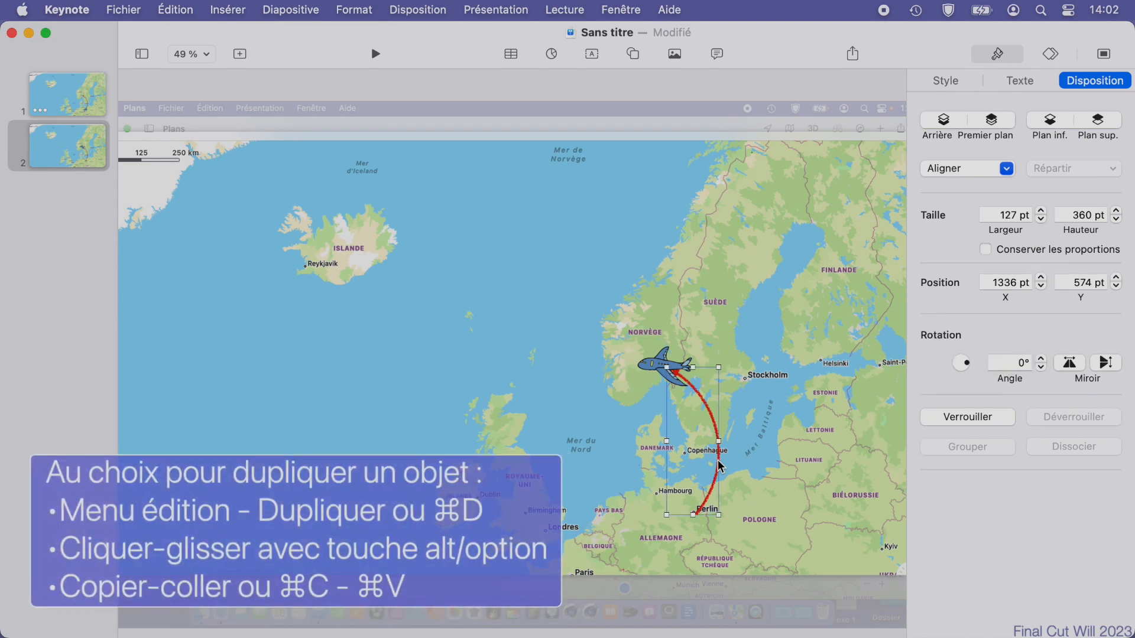
drag(720, 467, 460, 370)
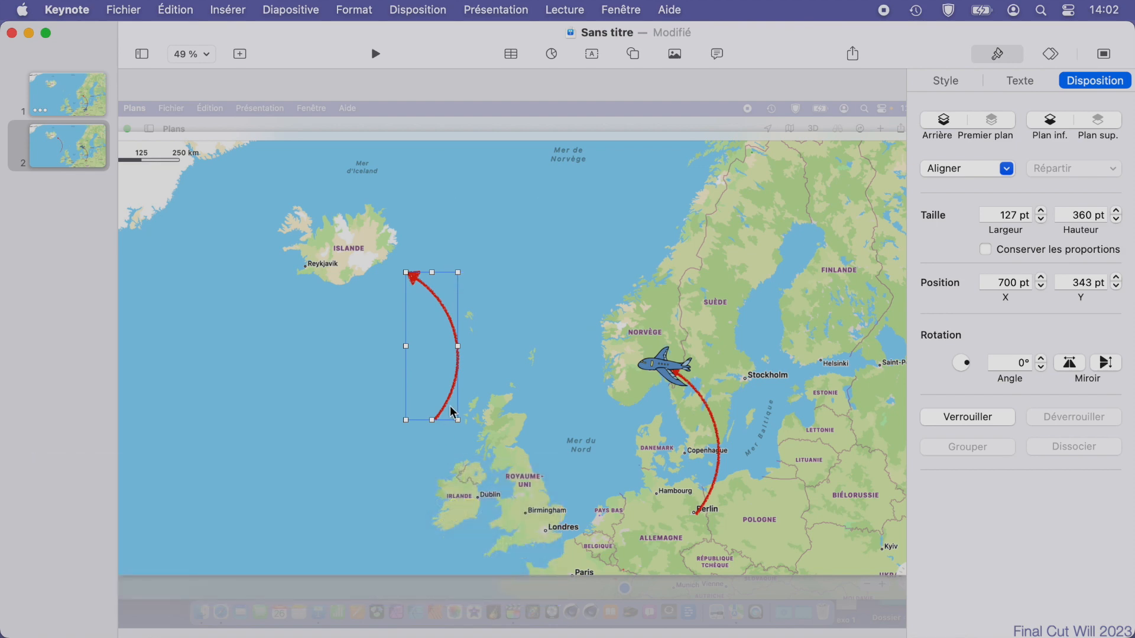
click(450, 405)
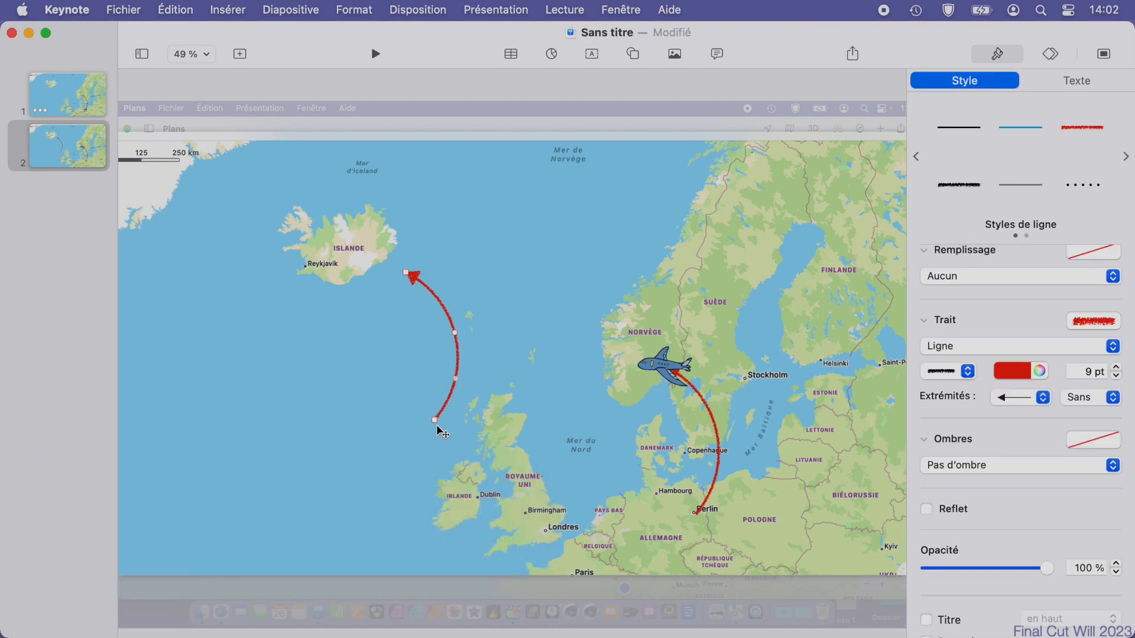
drag(435, 417, 665, 379)
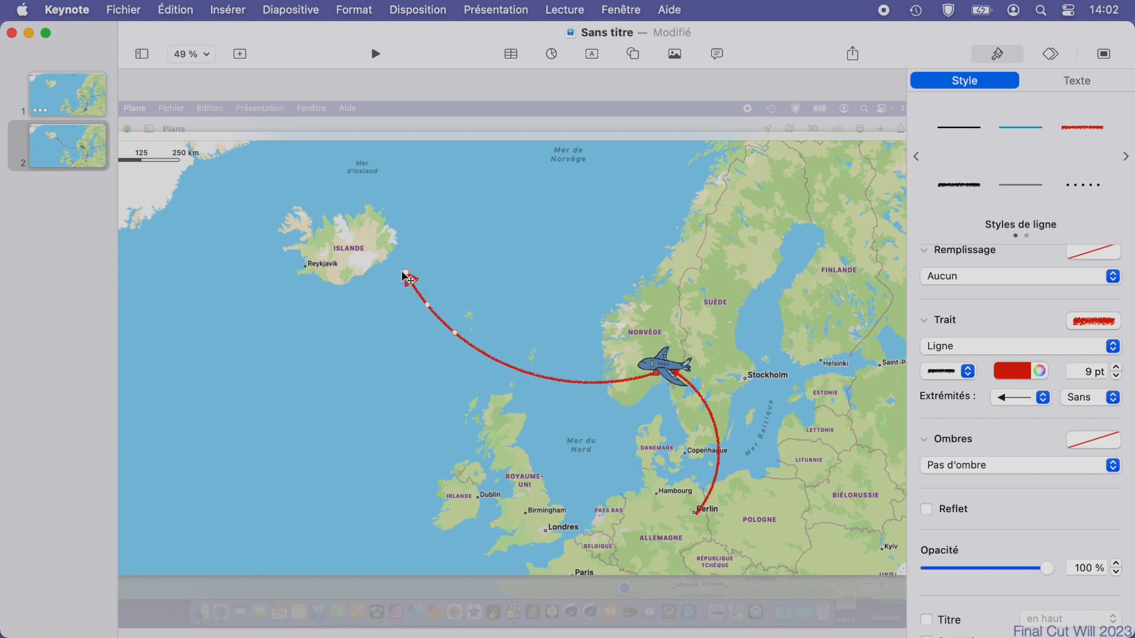
drag(406, 274, 323, 278)
drag(452, 331, 436, 364)
Add the Tracé de ligne entry effect to the Oslo–Reykjavik path.
click(1048, 55)
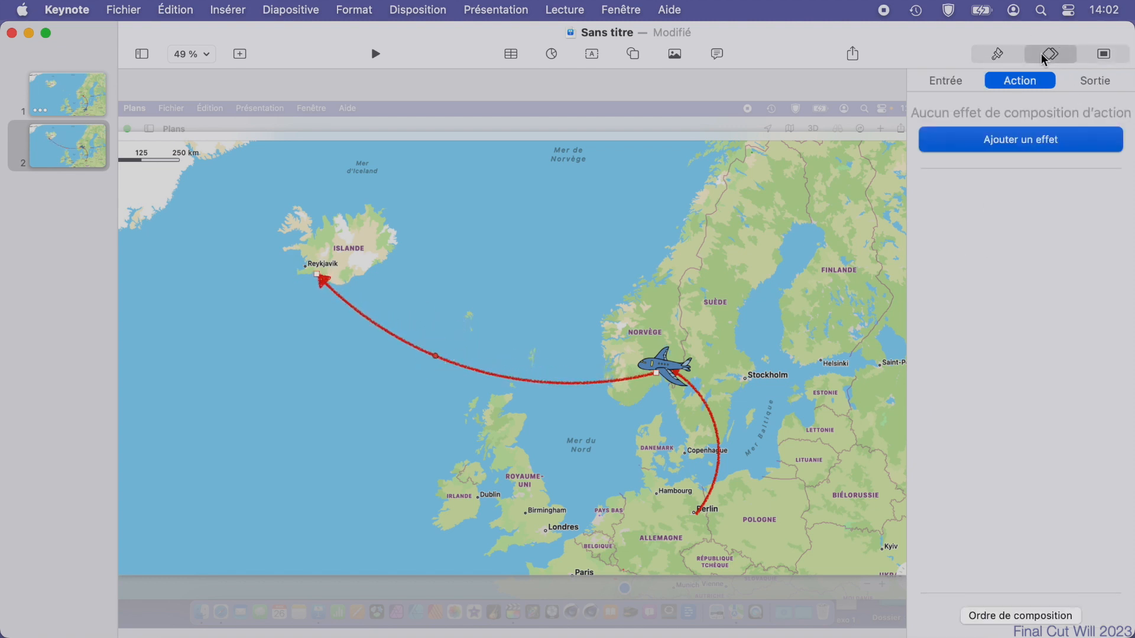
click(967, 80)
click(1007, 142)
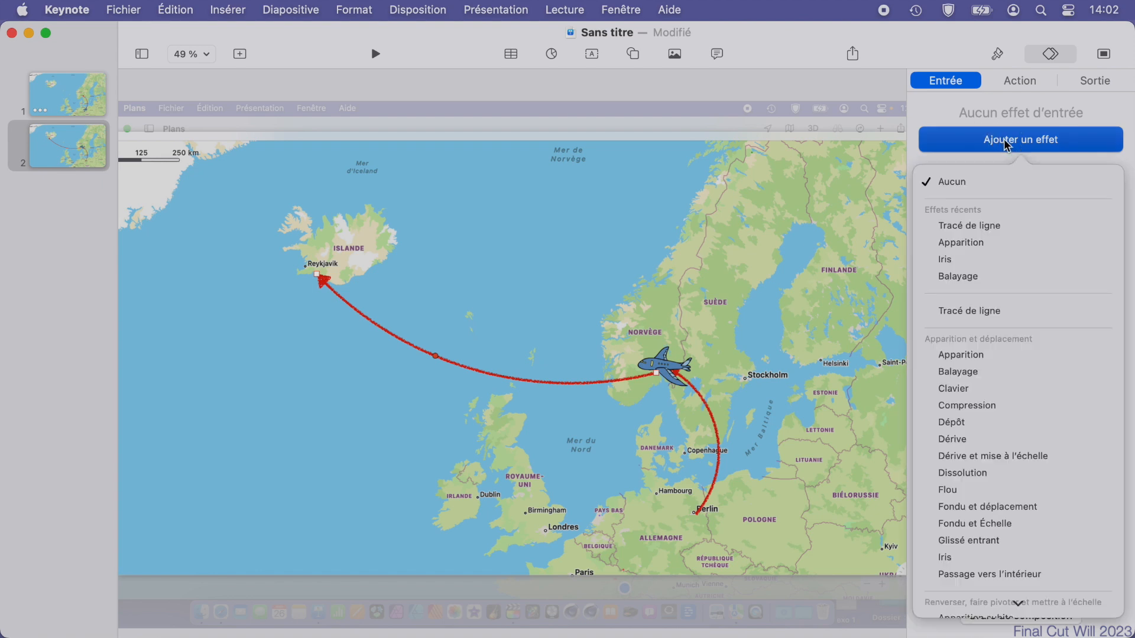
click(998, 230)
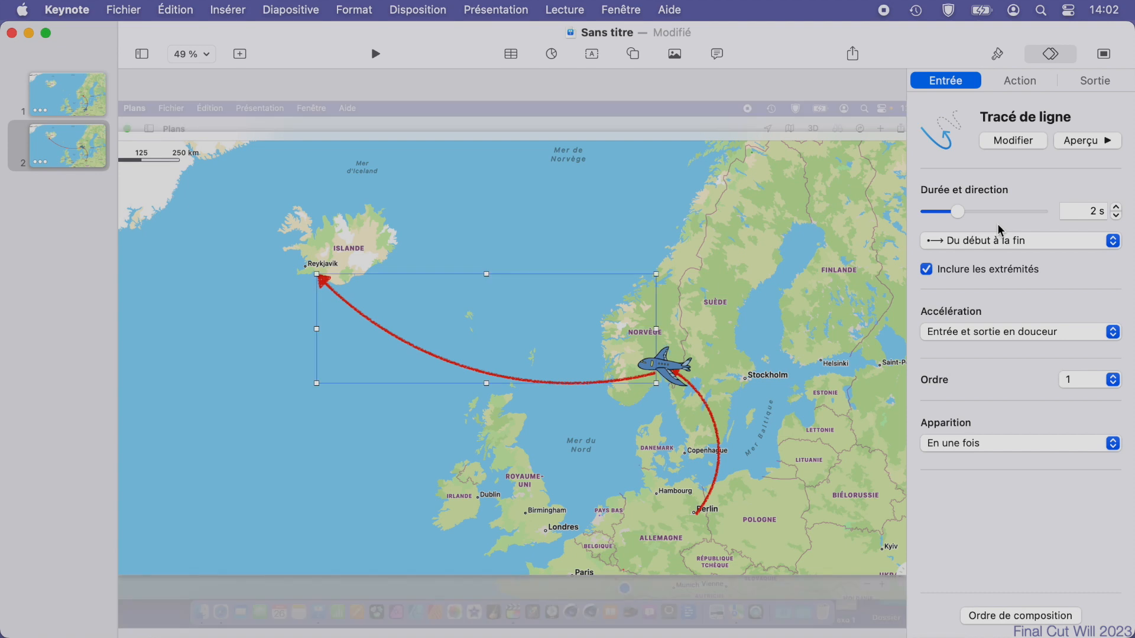
Add a Déplacement action to the airplane on slide 2, lasting 2 s and aligned to its trajectory.
click(664, 372)
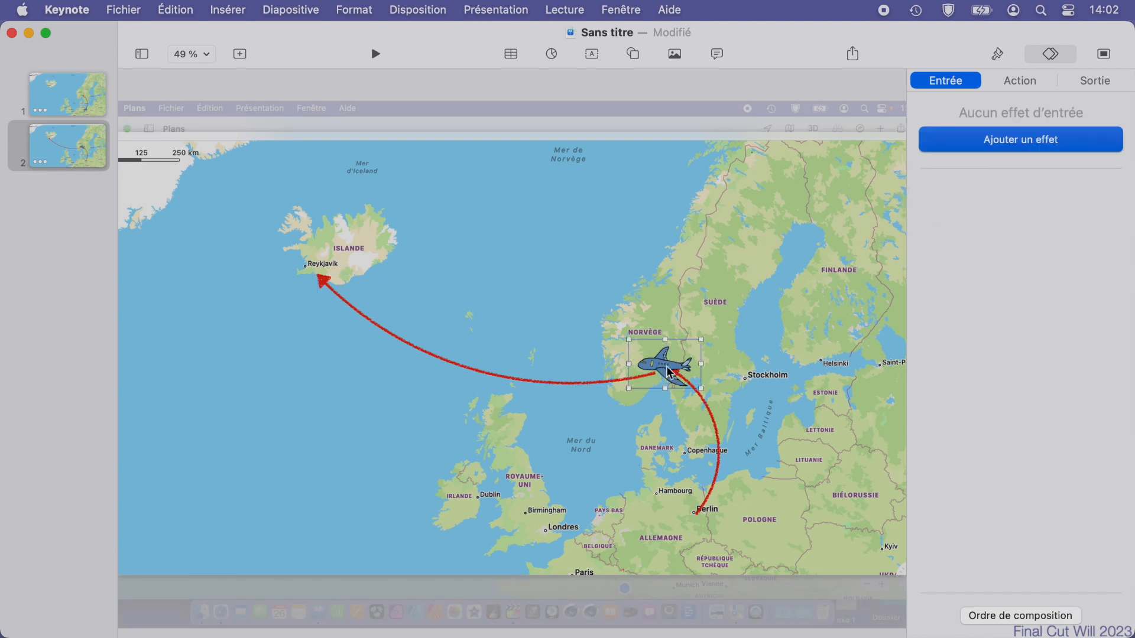
click(1022, 89)
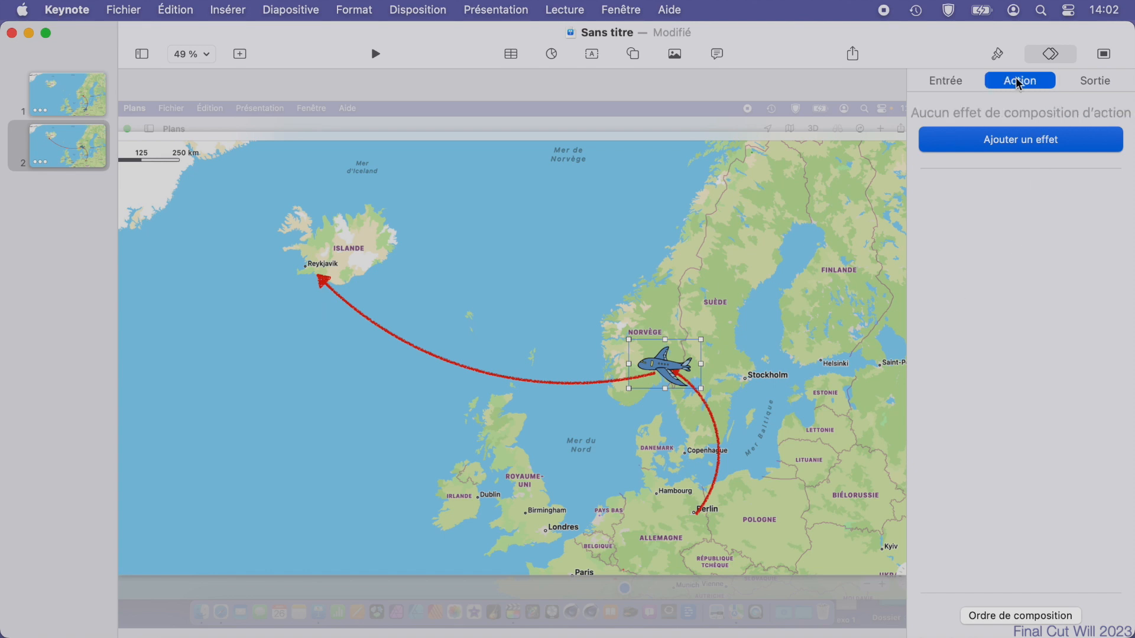
click(1020, 139)
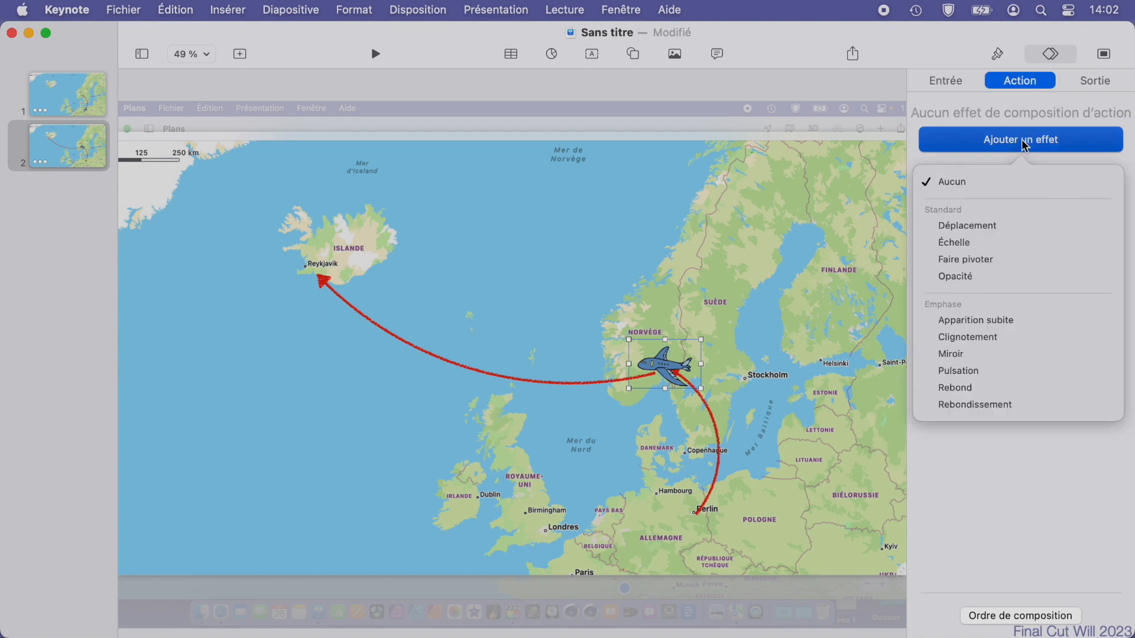
click(978, 225)
click(1116, 206)
click(1116, 207)
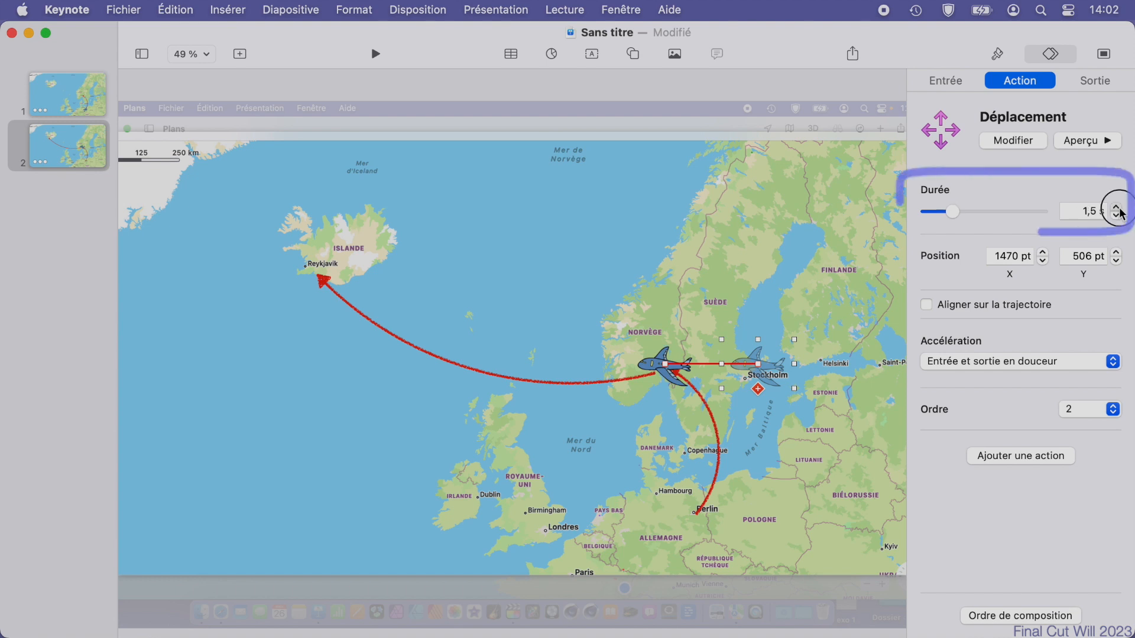
click(1116, 206)
click(1116, 206)
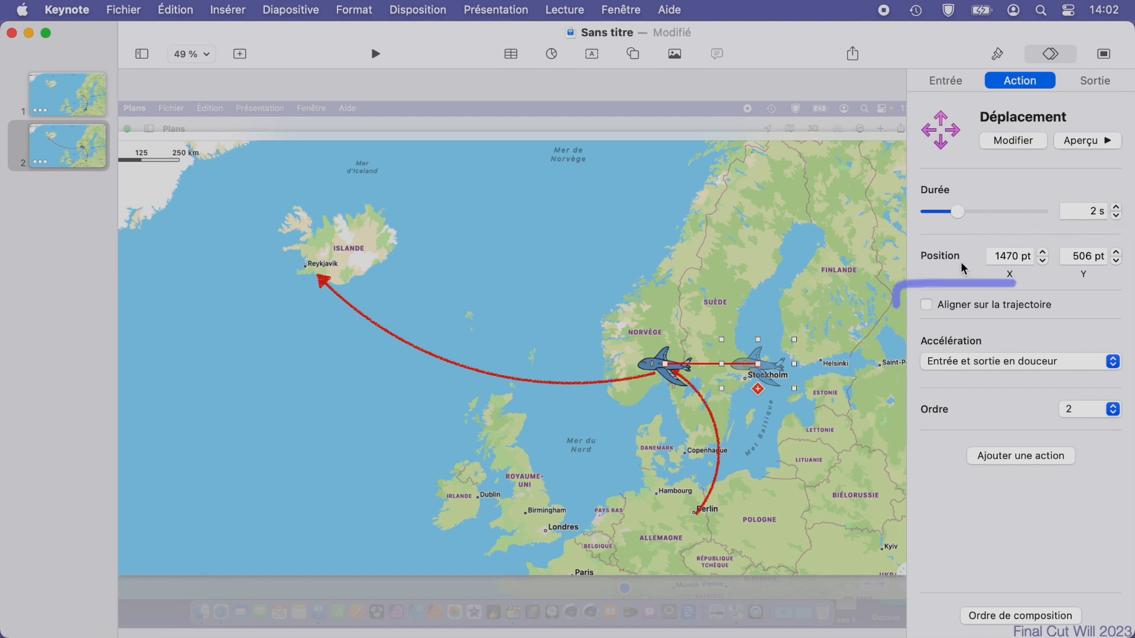
click(927, 306)
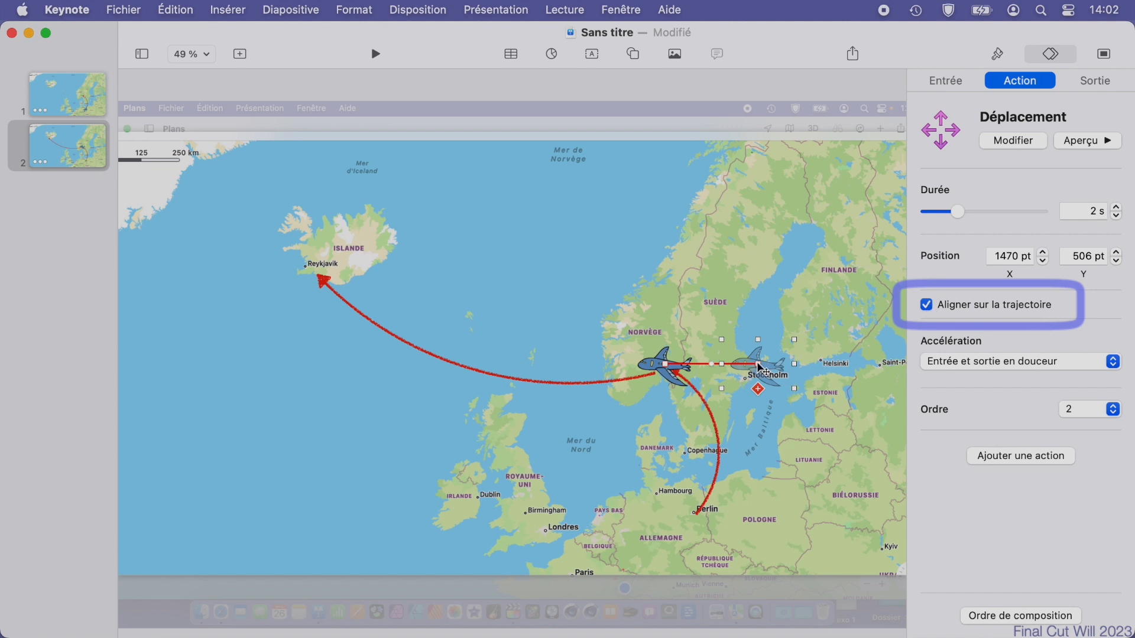
Route the airplane's motion path to Reykjavik, bend it along the red curve, and position and tilt the airplane at the curve's Oslo start.
drag(747, 380, 316, 276)
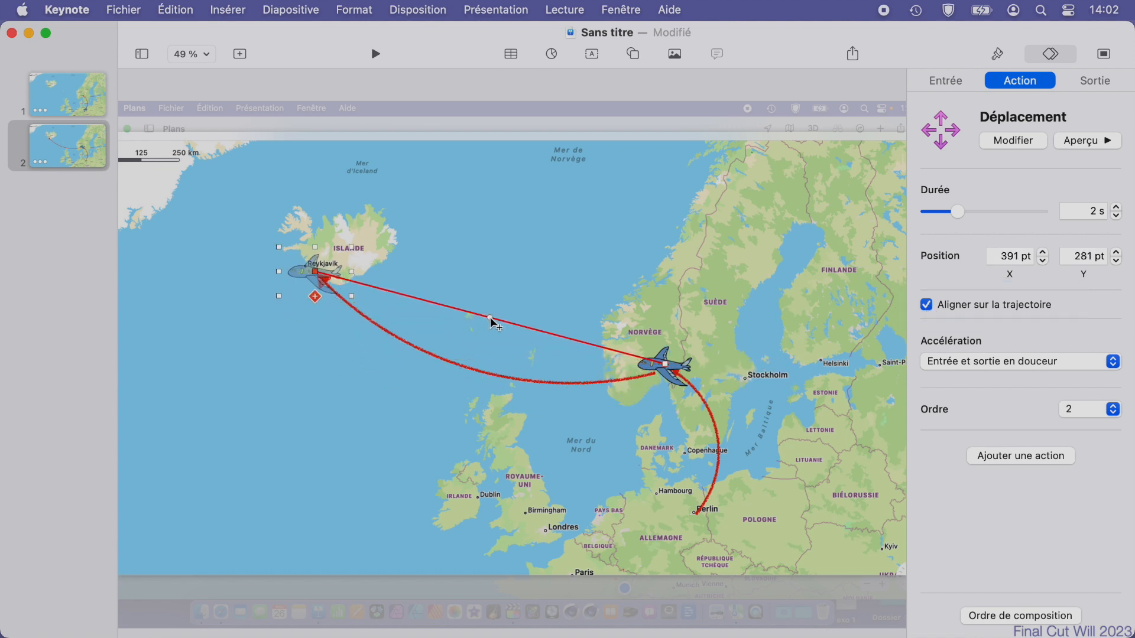
drag(491, 321, 489, 375)
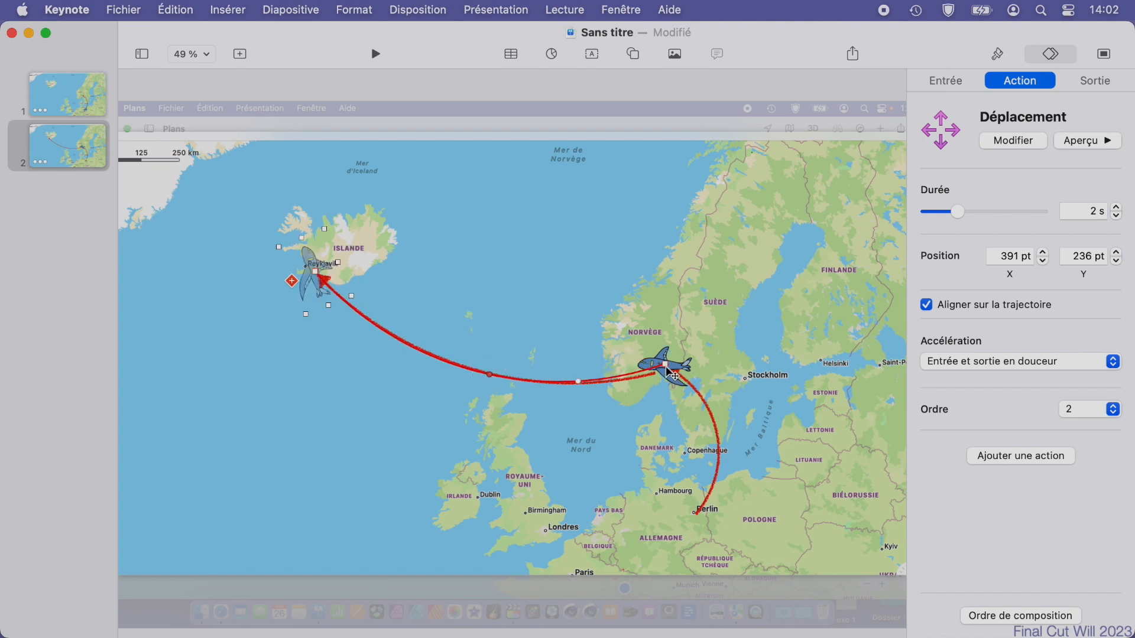
drag(674, 375, 684, 342)
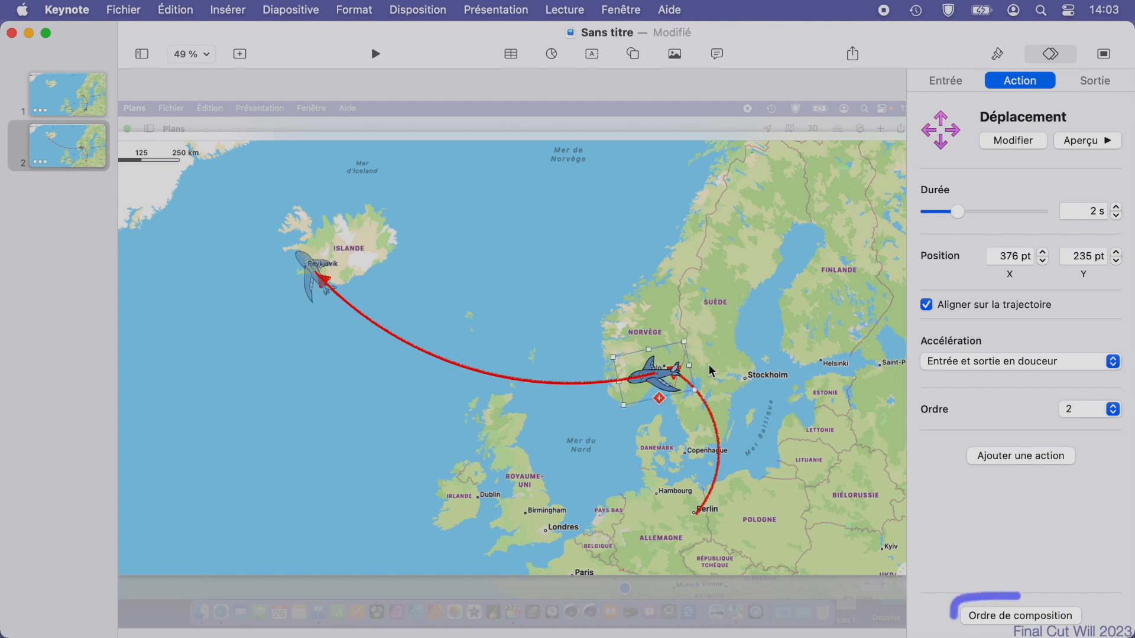
In the build order, start the airplane's Déplacement with build 1 and the line's Tracé de ligne after the transition.
click(1020, 616)
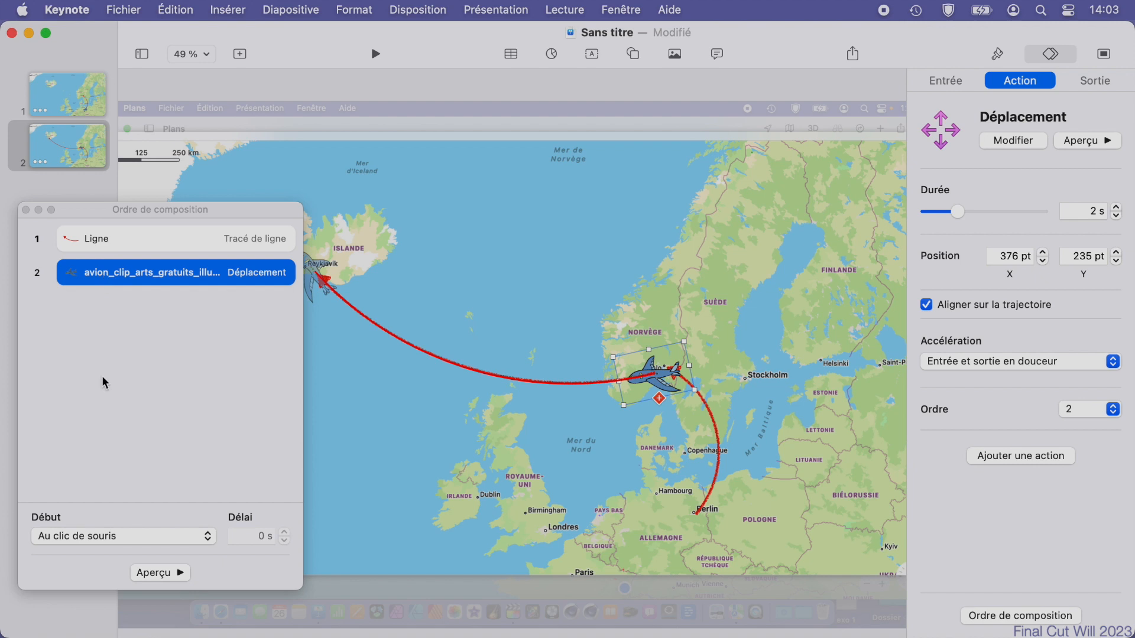
click(96, 540)
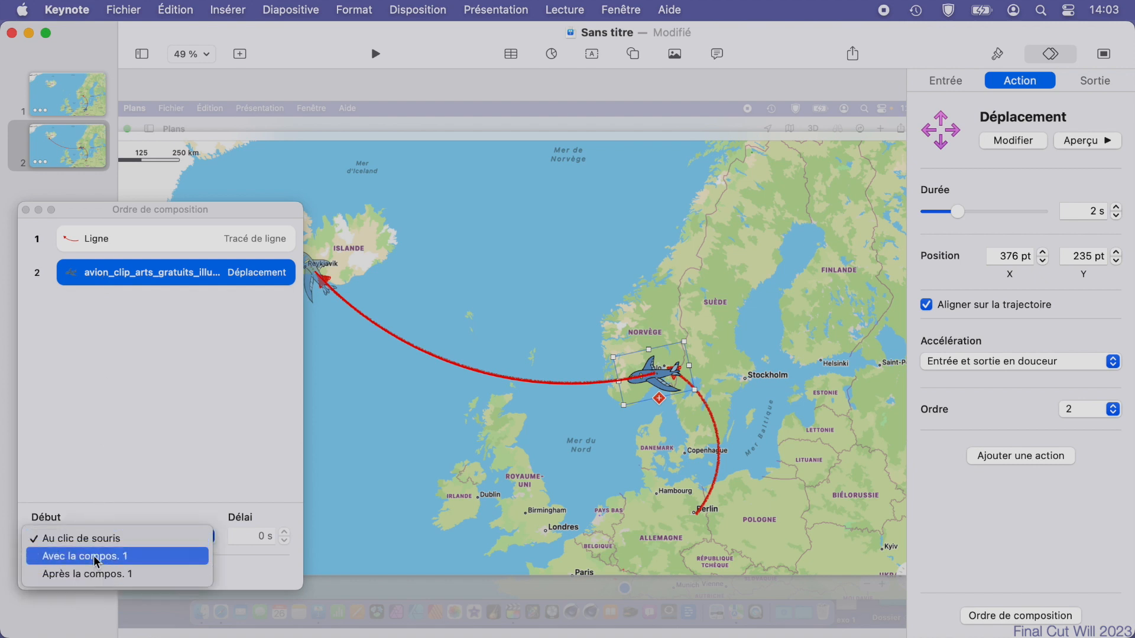
click(94, 555)
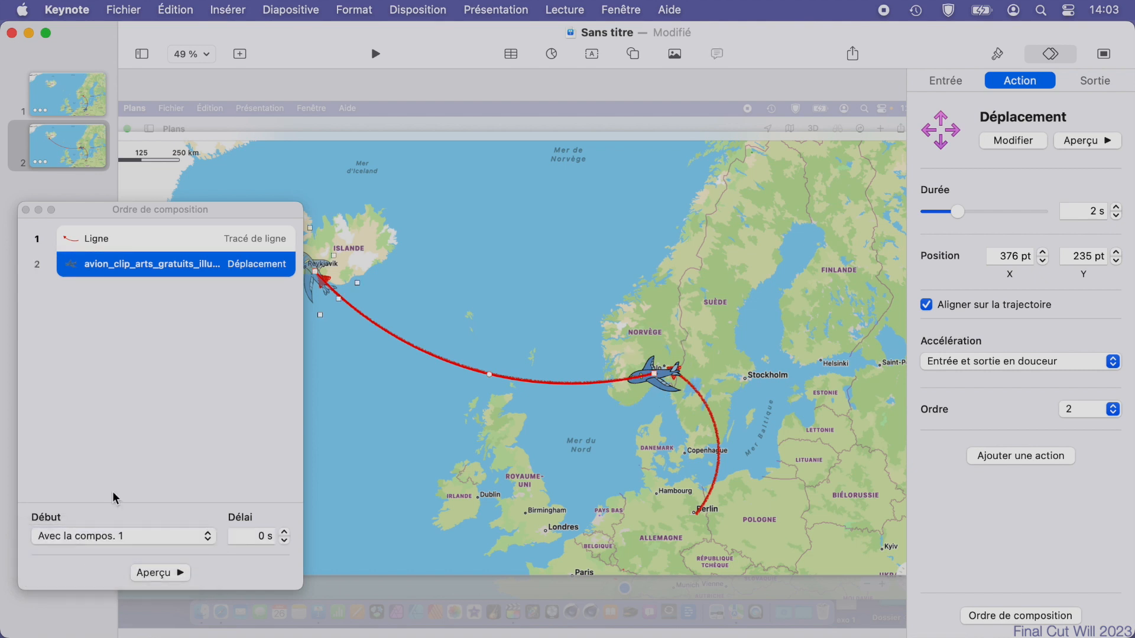
click(108, 240)
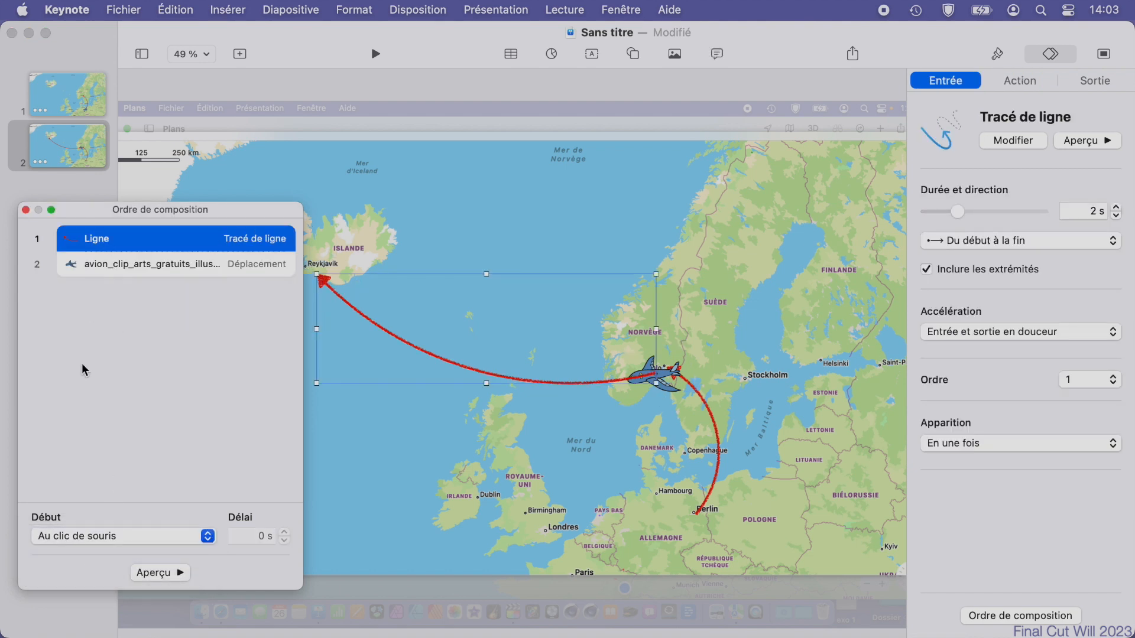
click(100, 538)
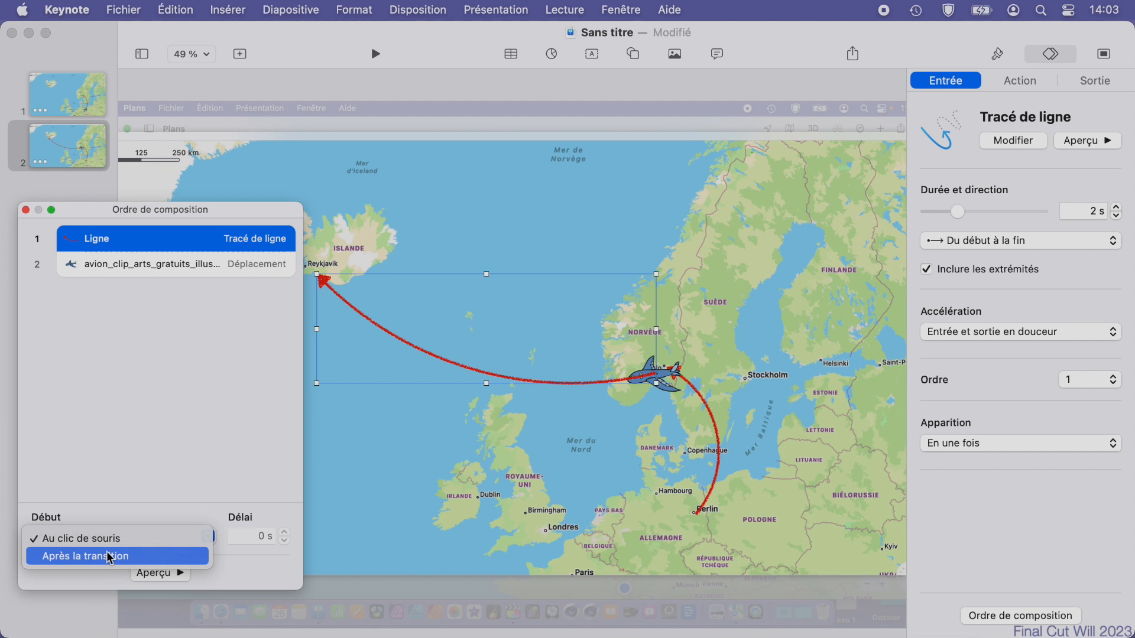
click(109, 556)
click(26, 210)
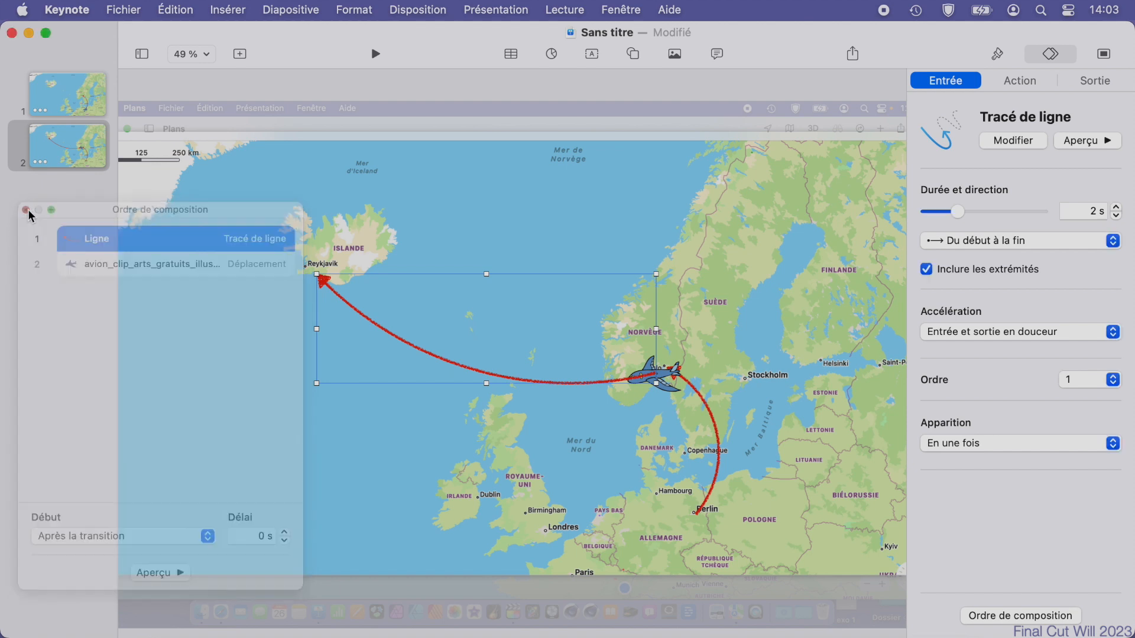
Play the slideshow from slide 1 to check both animated legs.
click(55, 99)
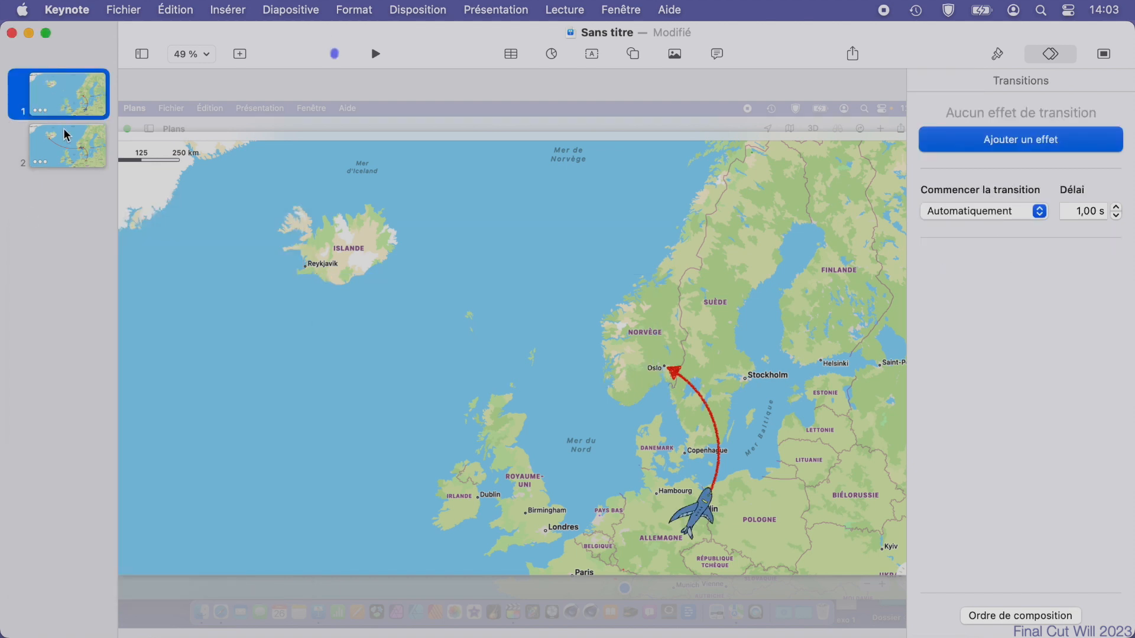
click(71, 151)
click(70, 109)
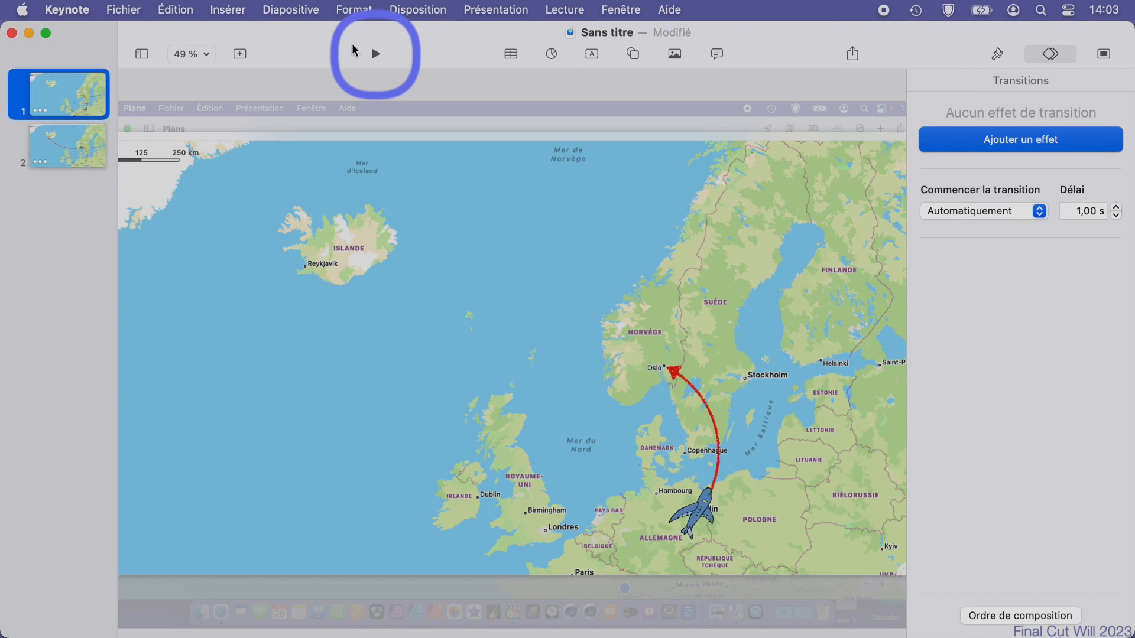
click(373, 55)
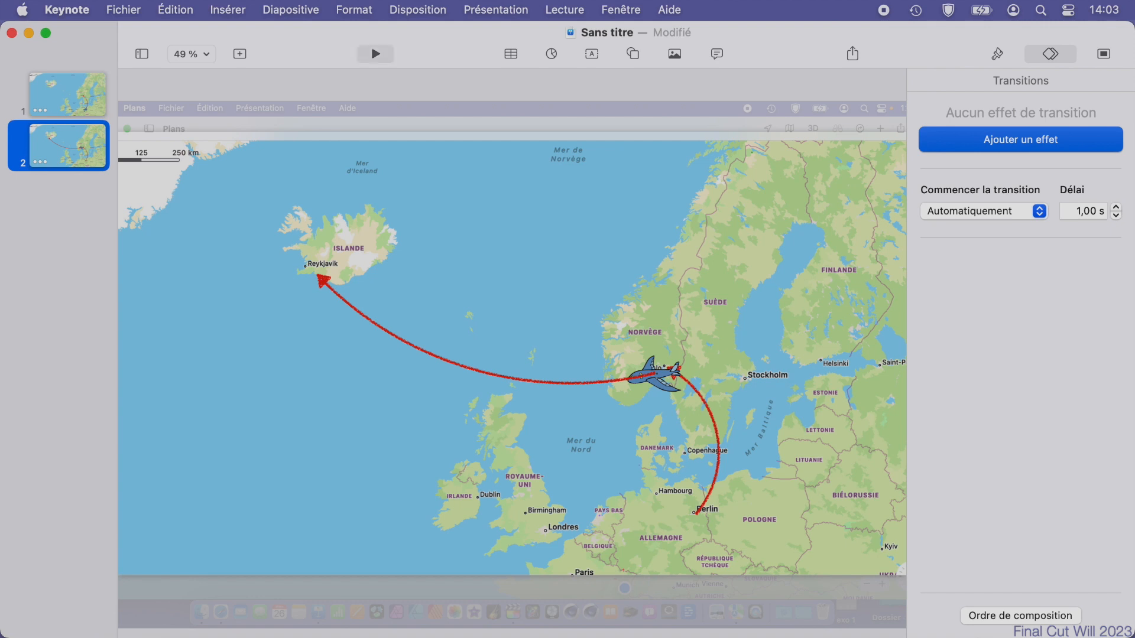
Add a Métamorphose transition to slide 1 with a duration of 1 s.
click(90, 102)
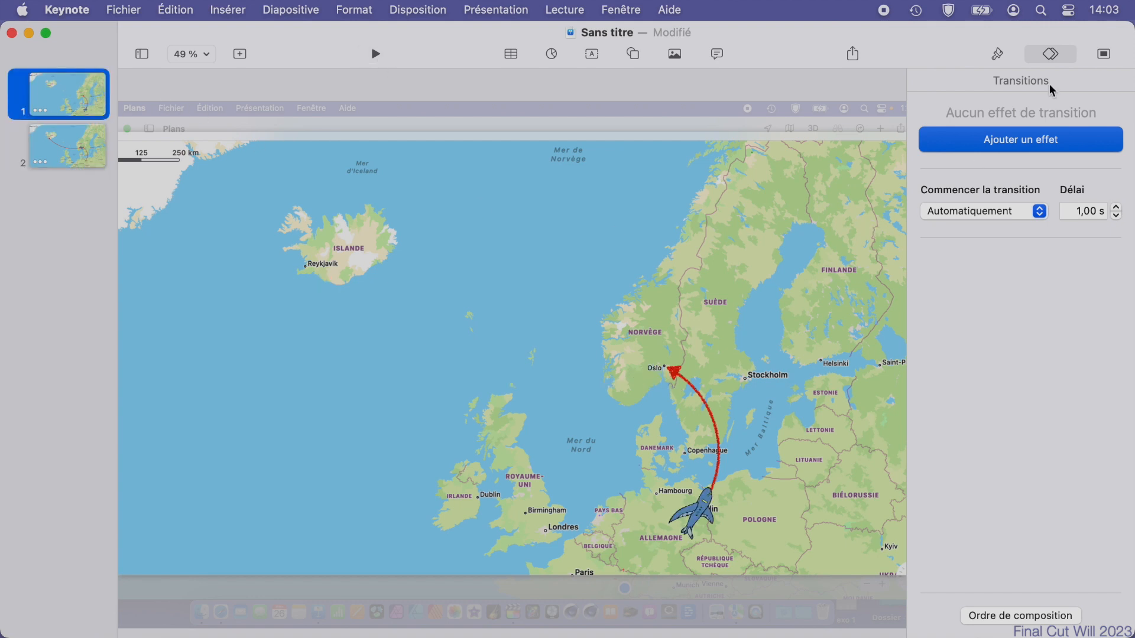
click(1028, 144)
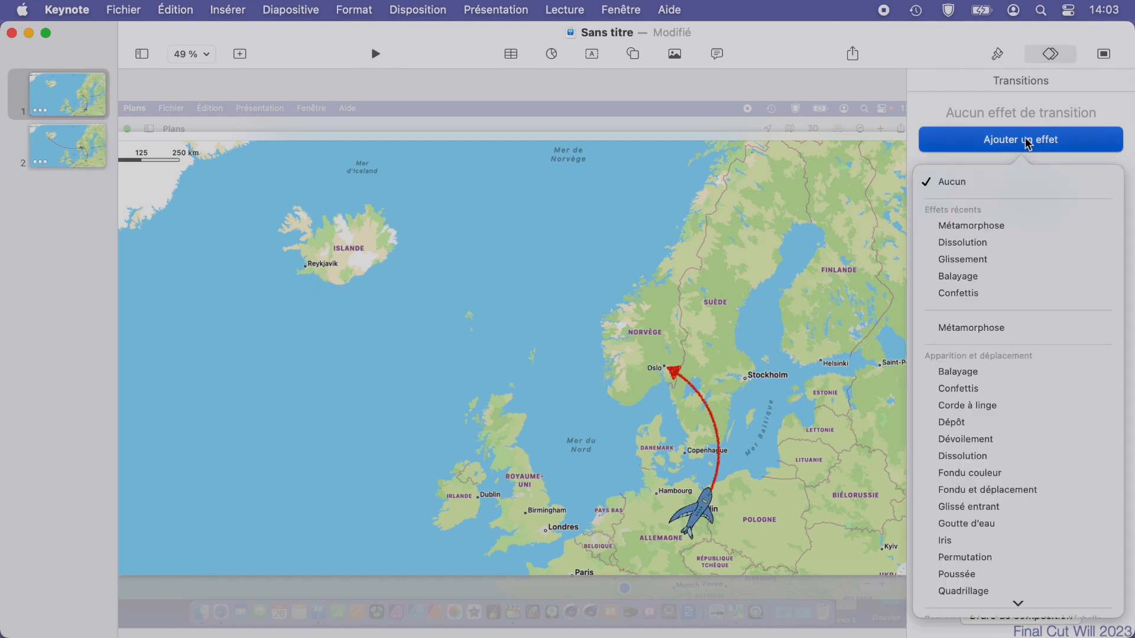
click(975, 228)
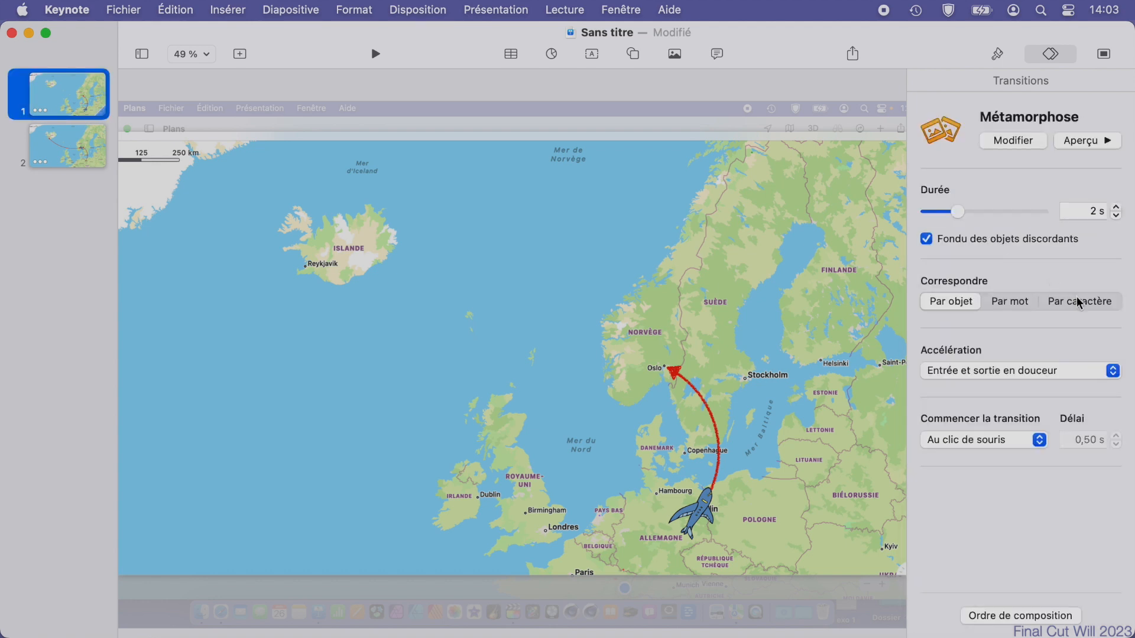
click(1116, 216)
click(1117, 216)
click(1116, 216)
click(1116, 215)
Set slide 1's transition to start automatically with a 0 s delay, and play the slideshow.
click(960, 443)
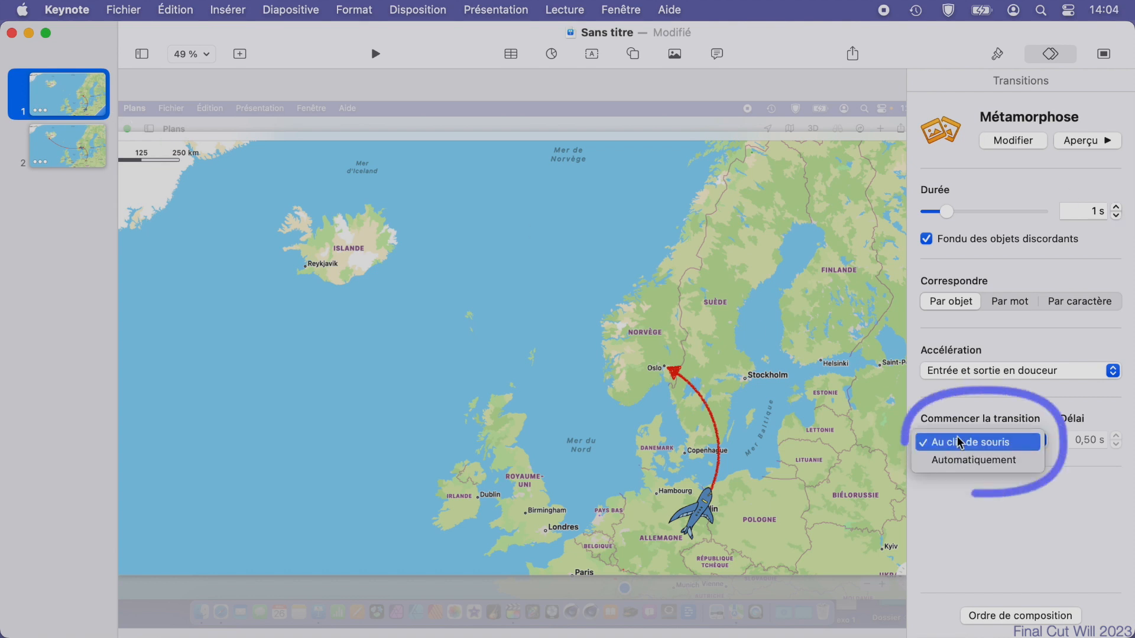
click(961, 458)
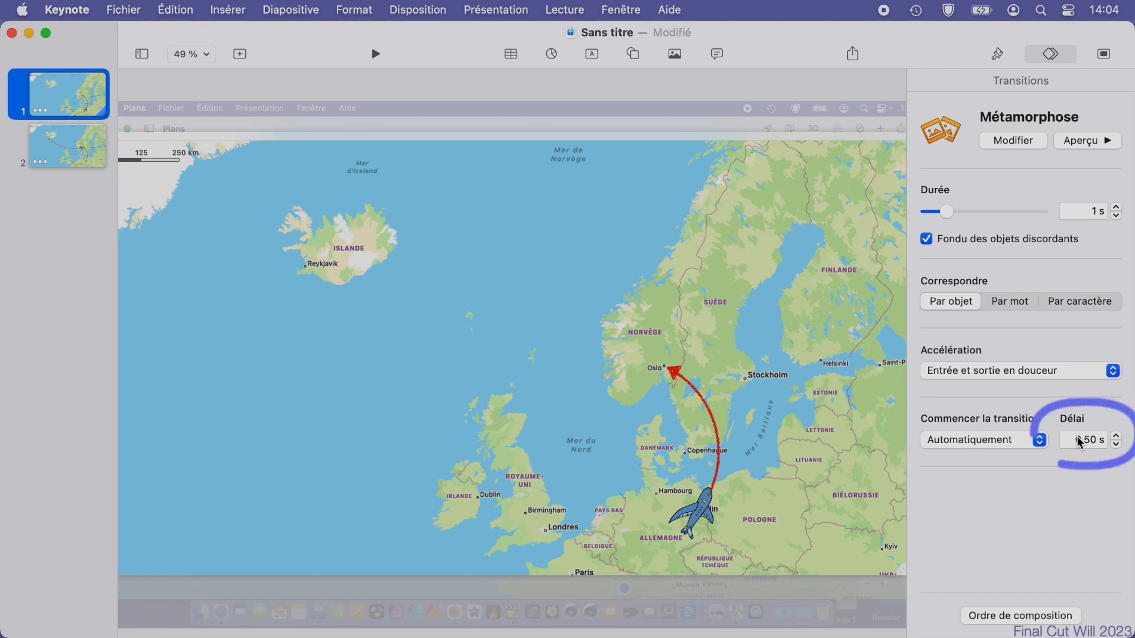
click(1116, 446)
click(1116, 446)
click(1116, 446)
click(1116, 445)
click(1115, 444)
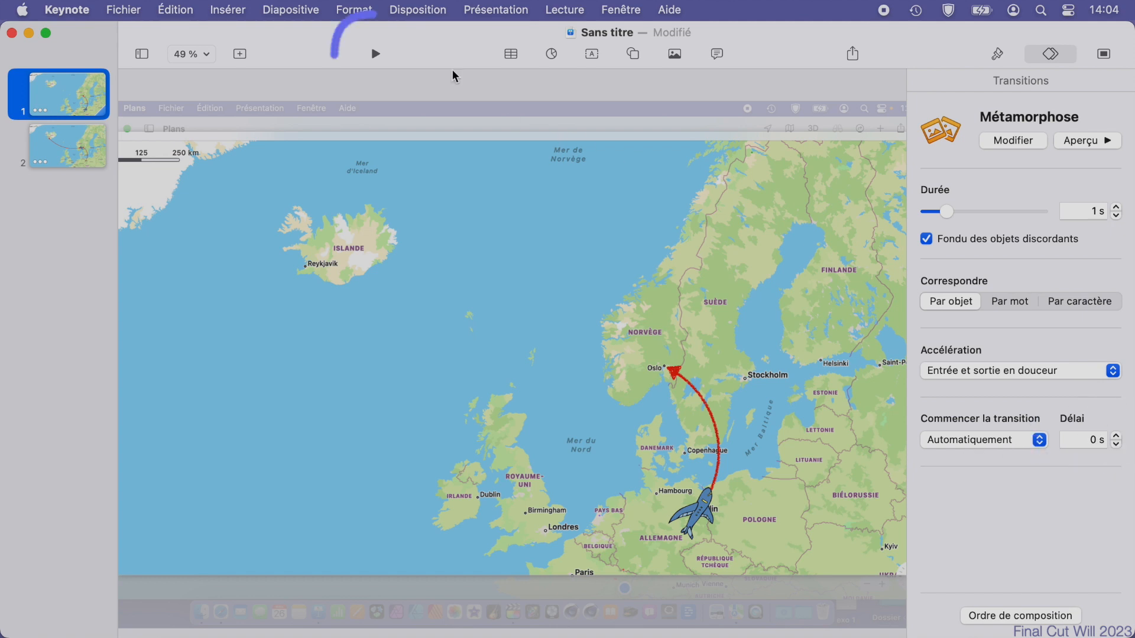
click(375, 54)
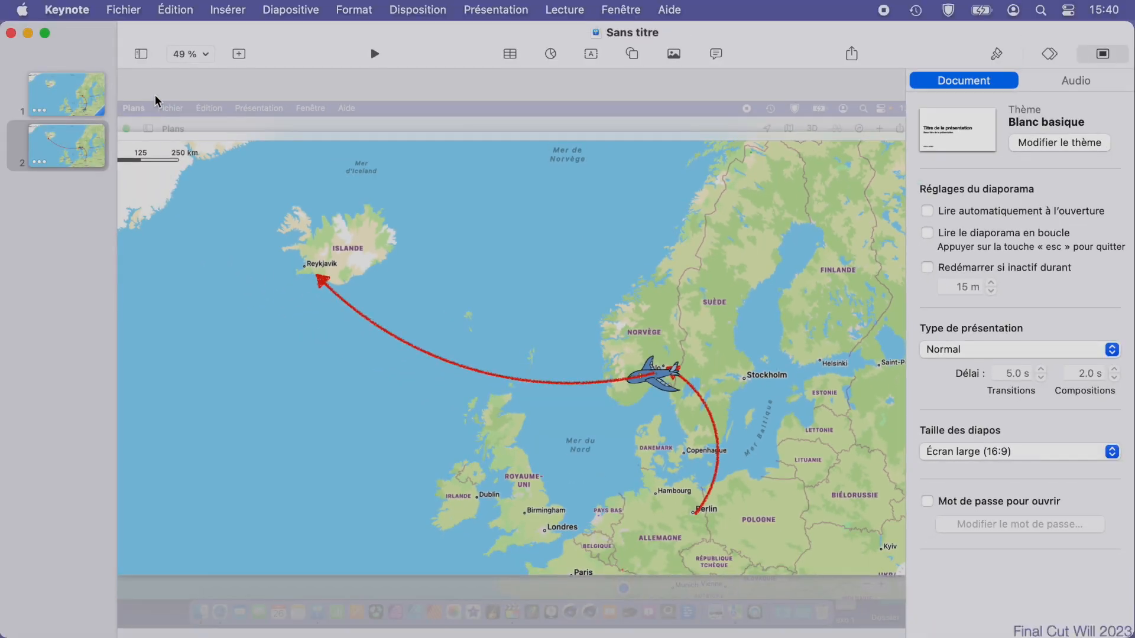
Show the object list and bring the airplane on slide 2 in front of both route lines.
click(140, 55)
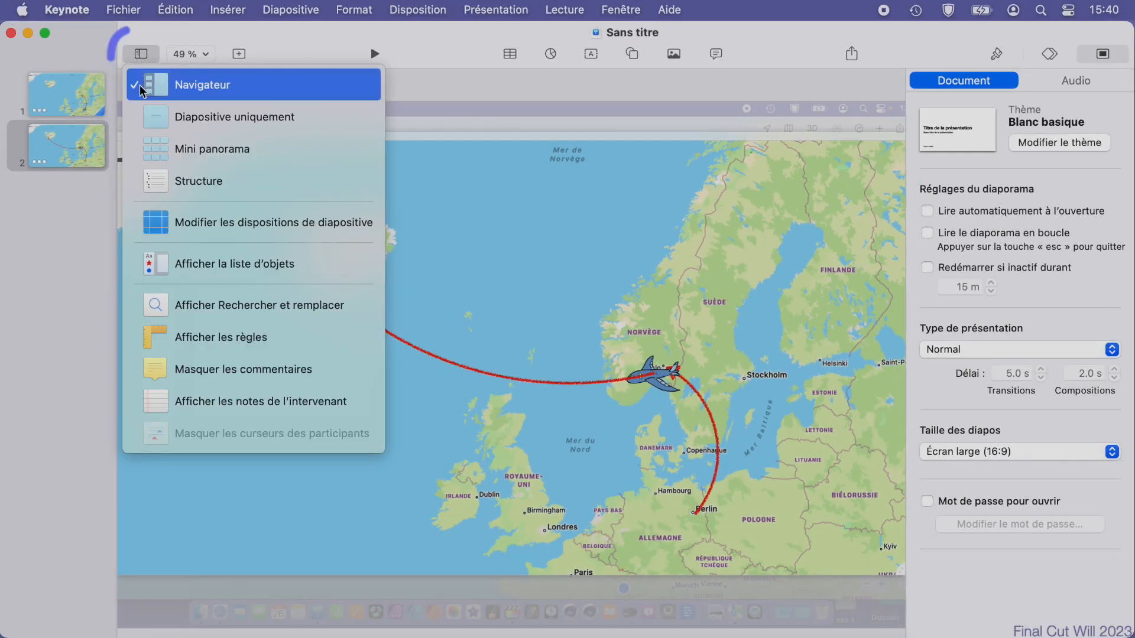
click(184, 266)
click(63, 142)
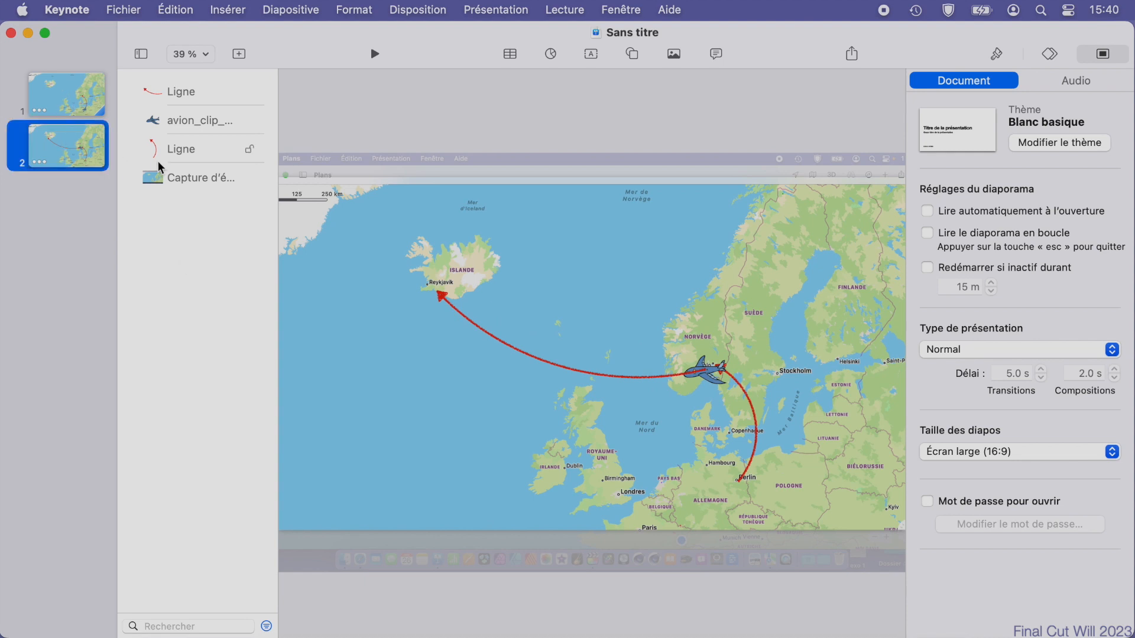
click(179, 121)
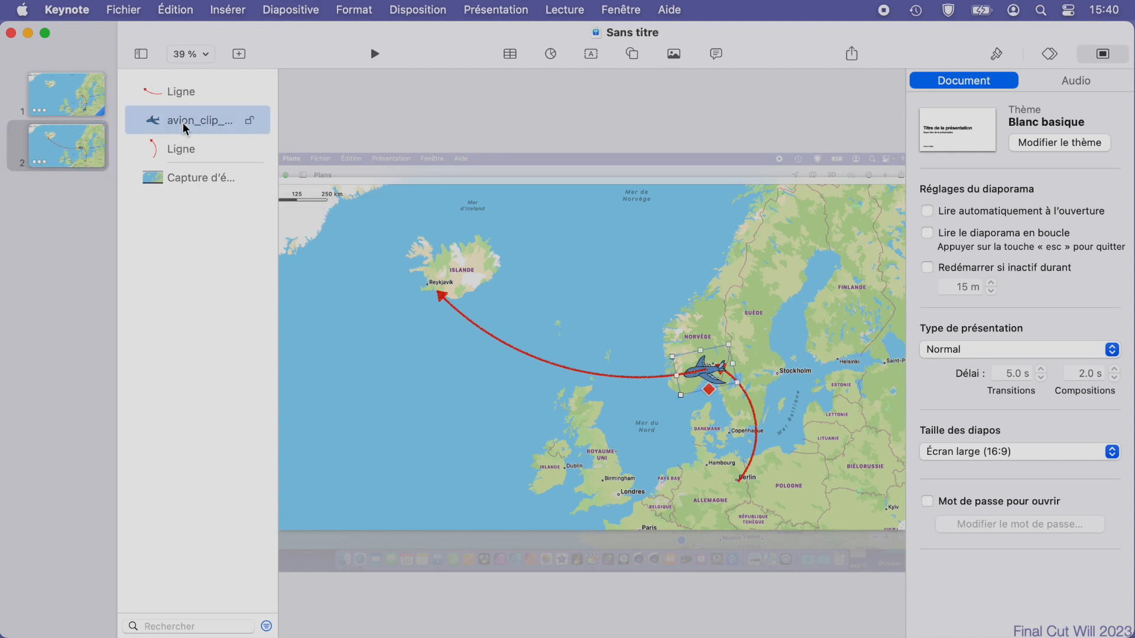
drag(185, 128, 183, 88)
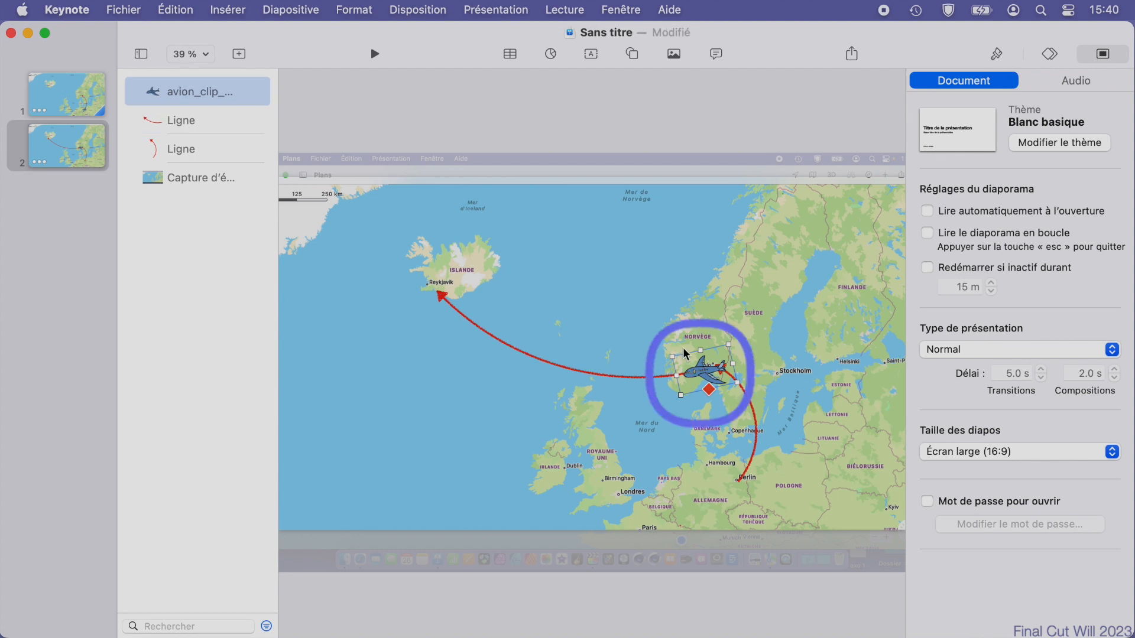
Remove the arrowheads from the Oslo–Reykjavik and Berlin–Oslo lines on slide 2.
click(676, 377)
click(996, 54)
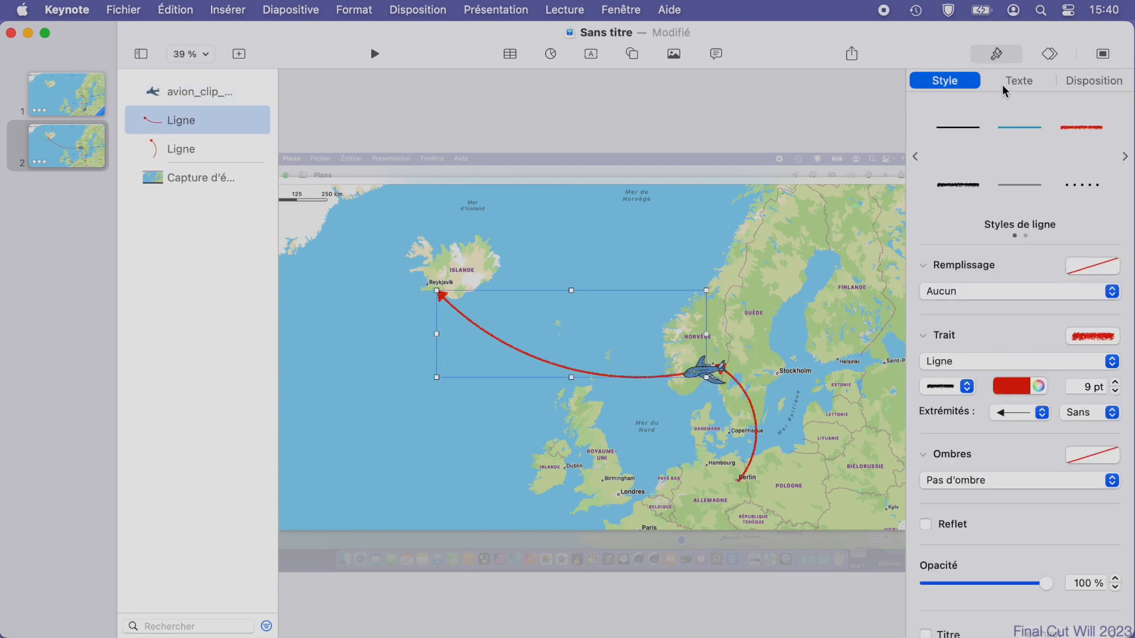
click(1011, 414)
click(1012, 398)
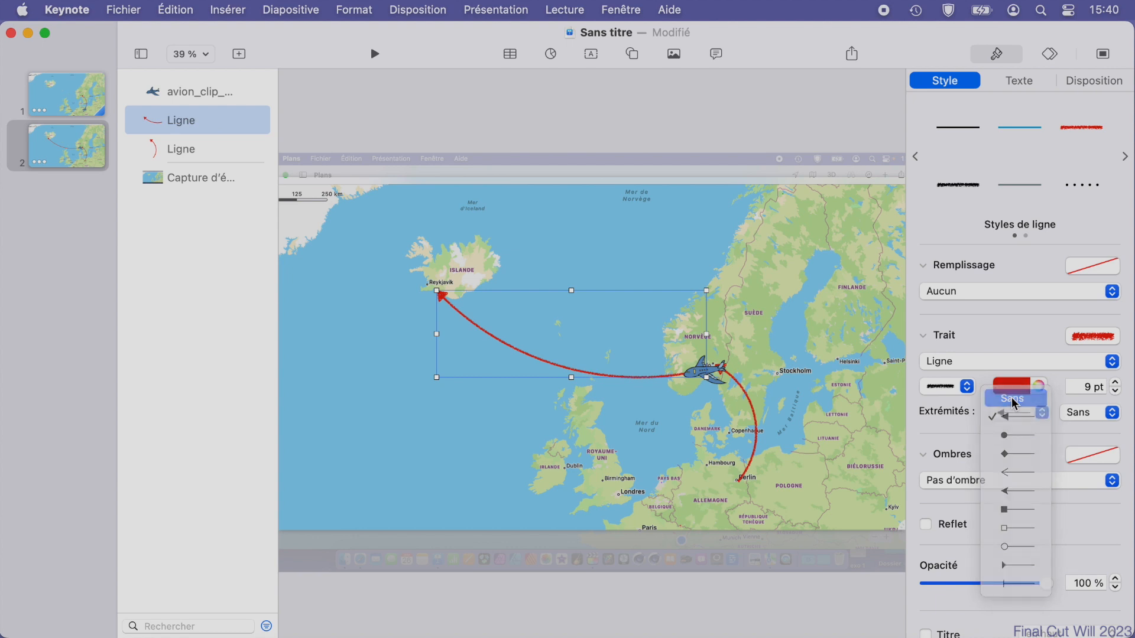
click(757, 424)
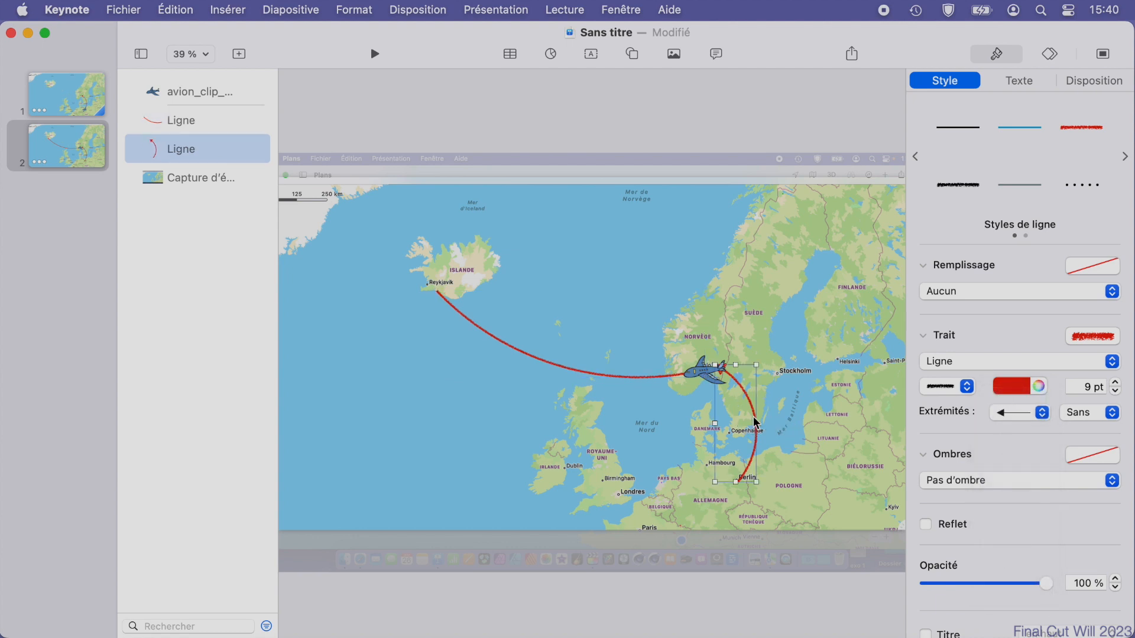
click(1018, 413)
click(1013, 398)
Remove the arrowhead from the Berlin–Oslo line on slide 1.
click(84, 101)
click(755, 412)
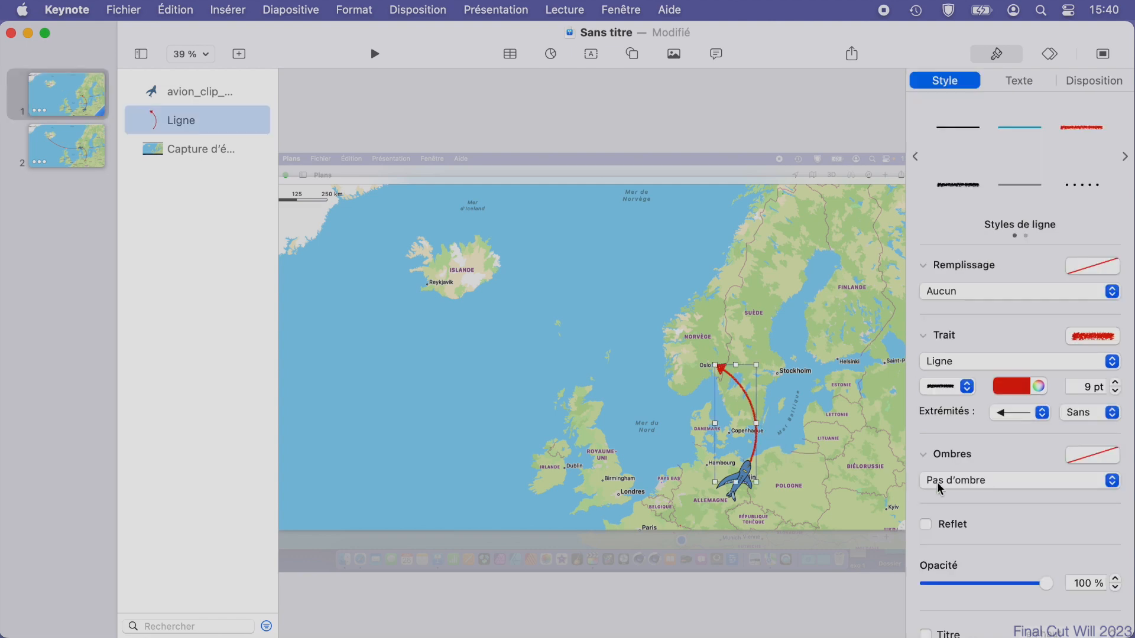
click(1042, 414)
click(1018, 398)
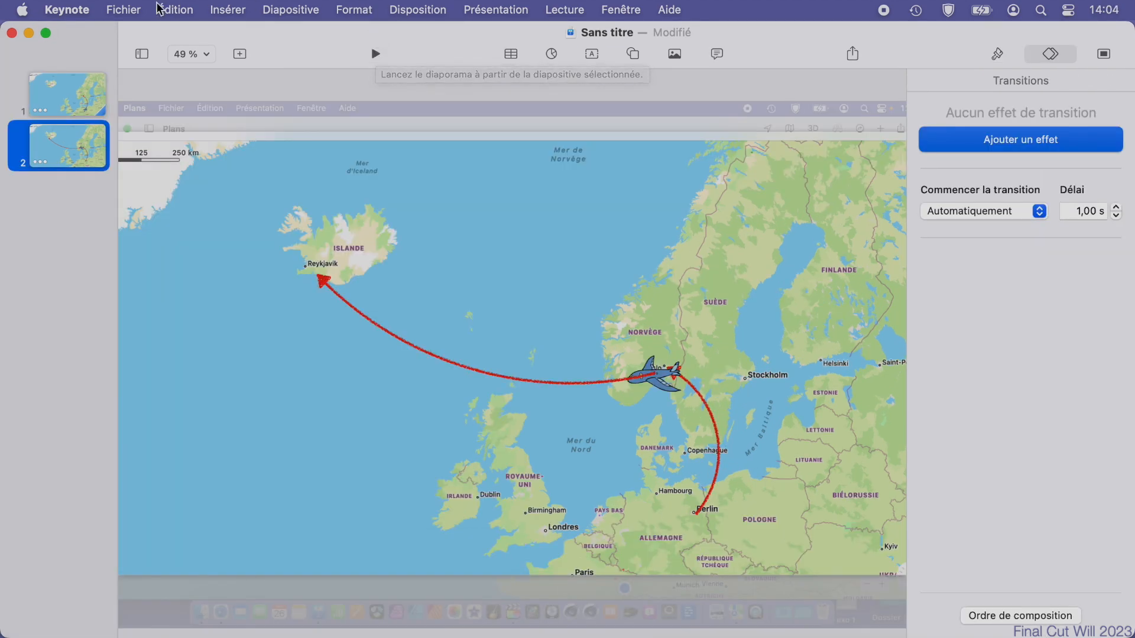
Set up a video export of the presentation with a custom resolution of 3840 × 2160 at 30 fps.
click(124, 10)
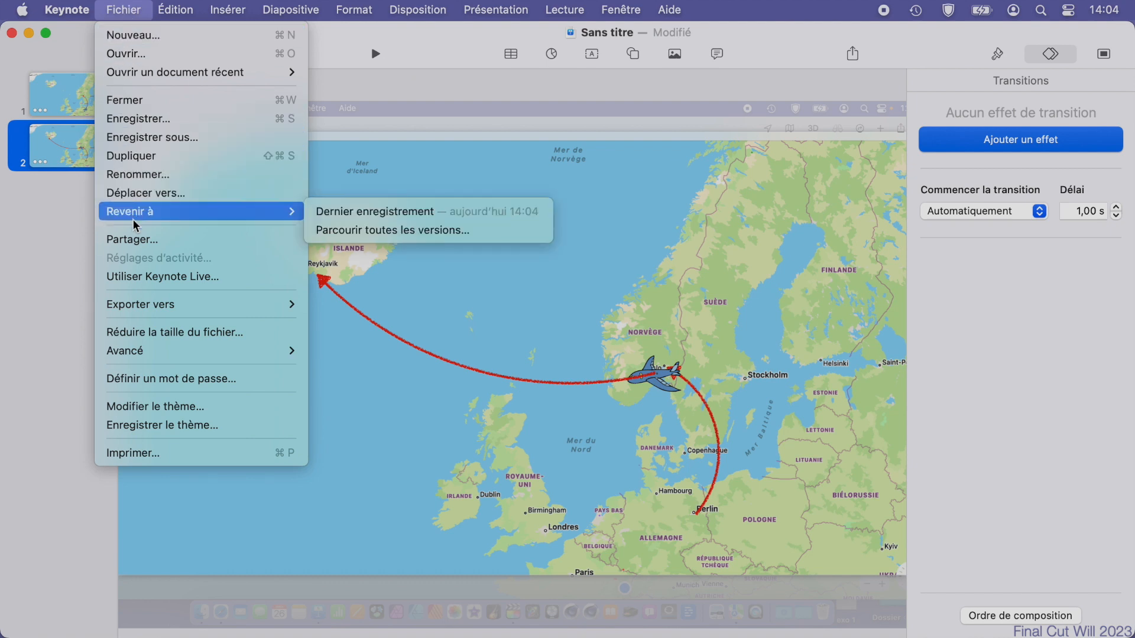
mouse_move(150, 305)
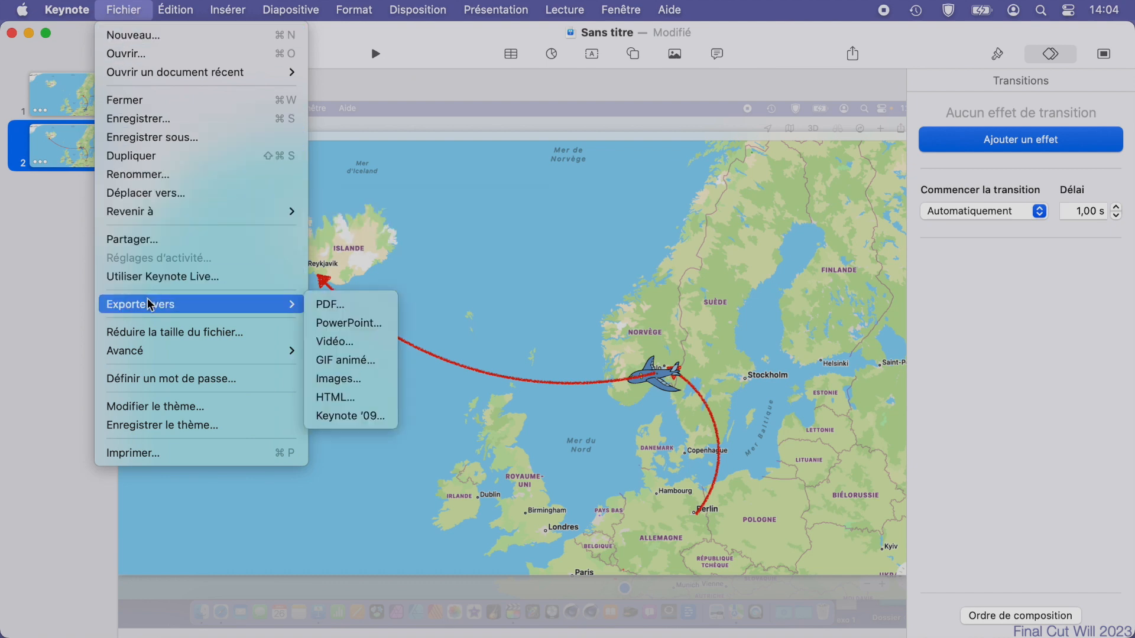
click(339, 346)
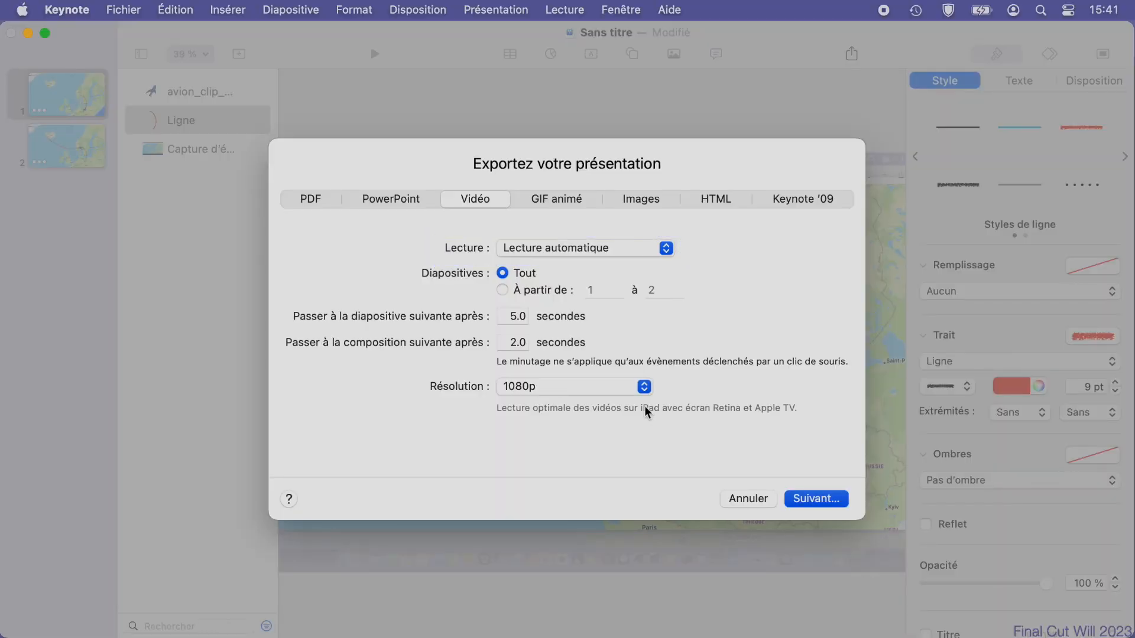
click(645, 387)
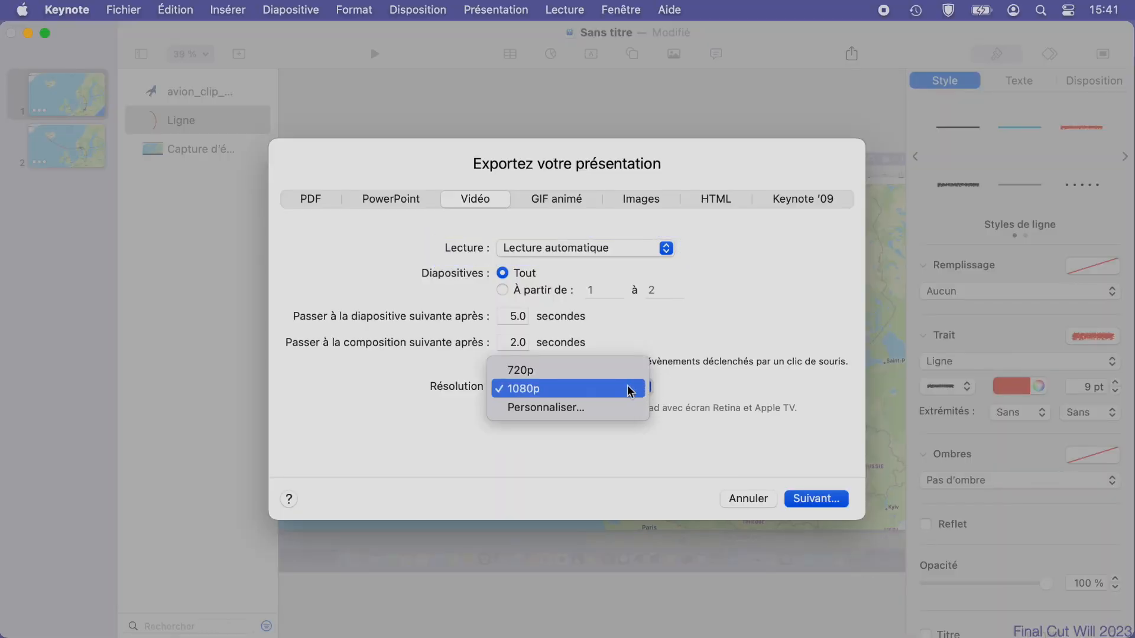
click(584, 408)
click(531, 416)
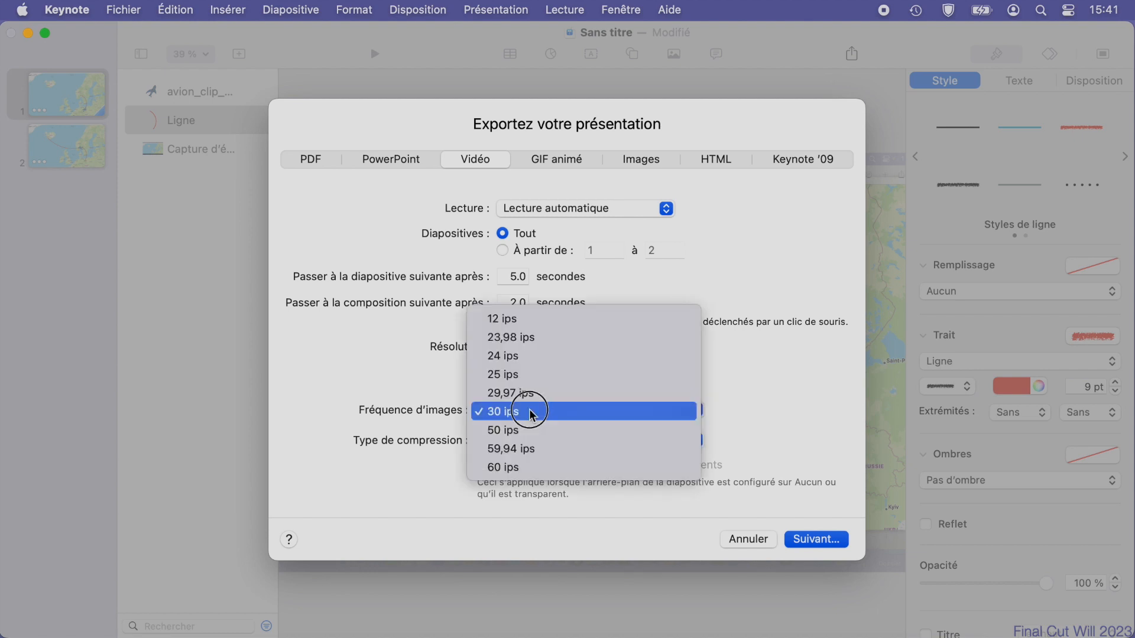
click(770, 390)
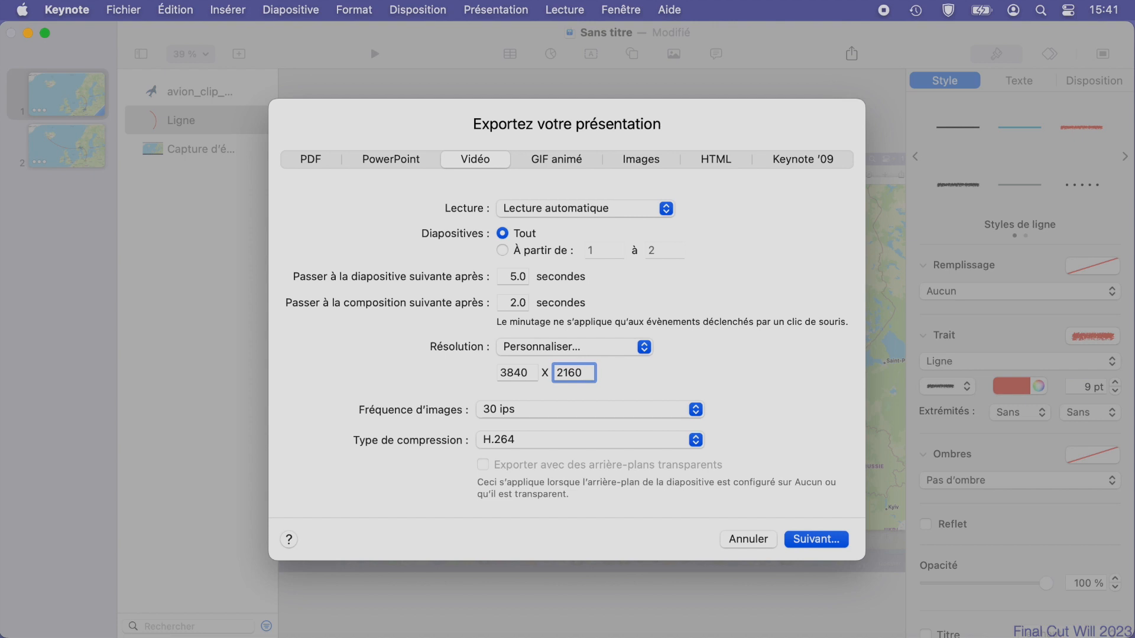
Keep H.264 as the compression type and export the video to the Desktop.
click(557, 447)
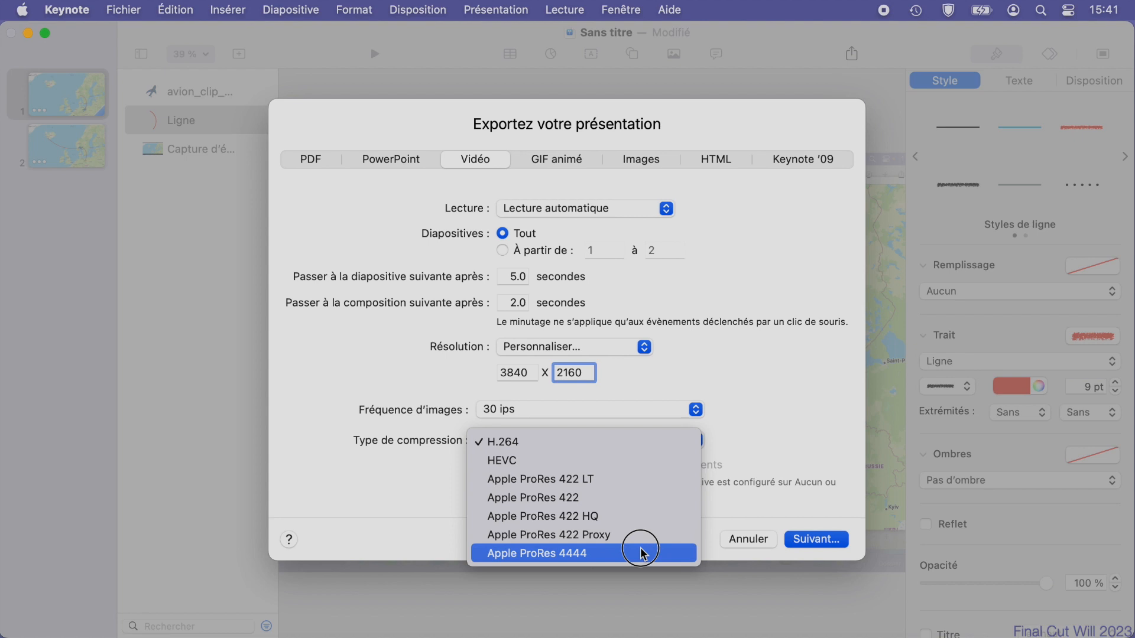
click(795, 447)
click(815, 539)
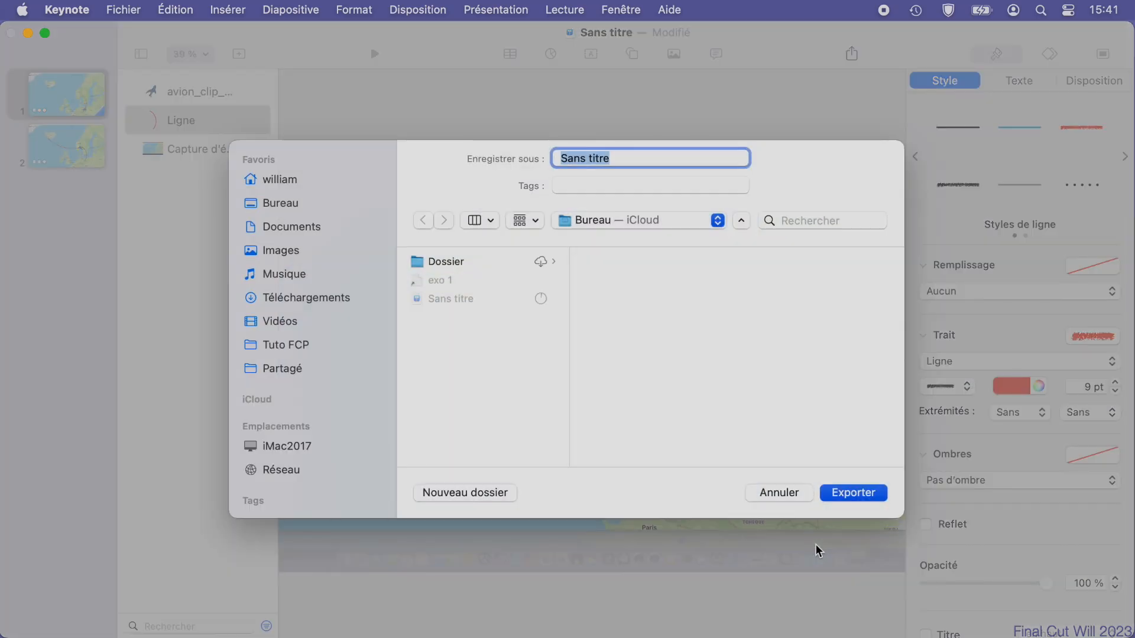
key(Return)
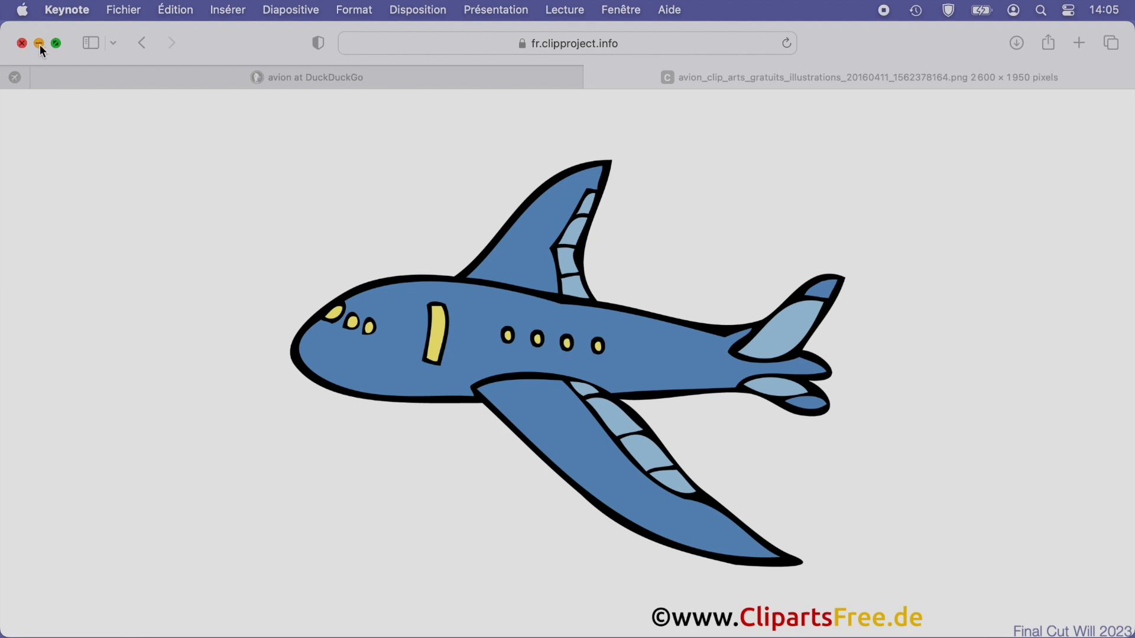
Minimize the browser window, switch to Final Cut Pro and place the exported airplane video in the timeline.
click(40, 44)
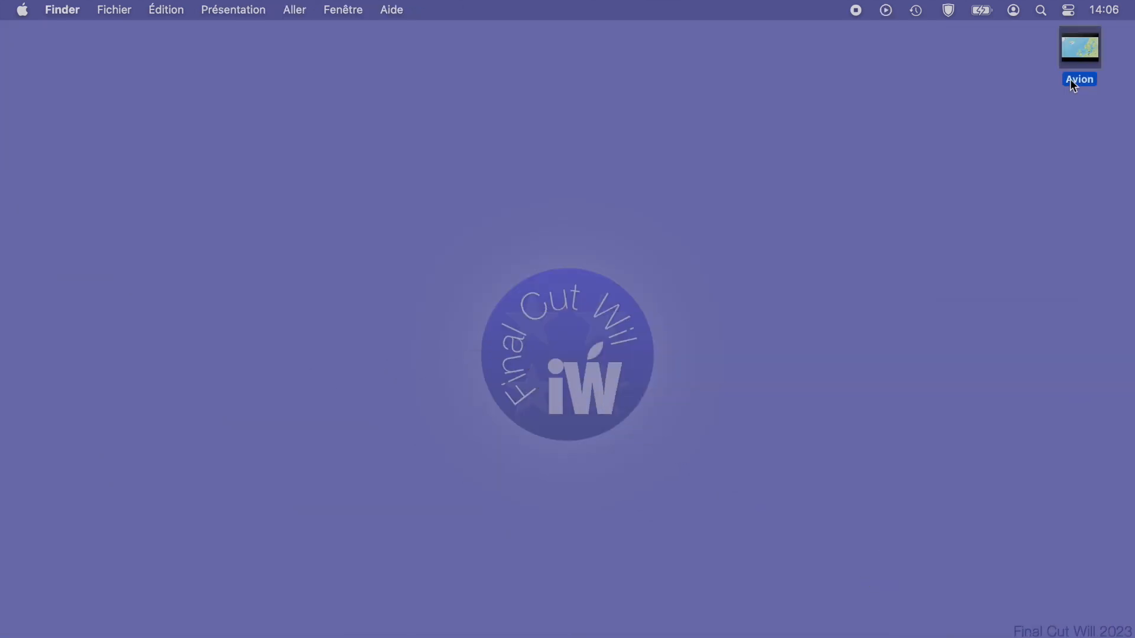
drag(1070, 81, 417, 567)
key(ctrl+Right)
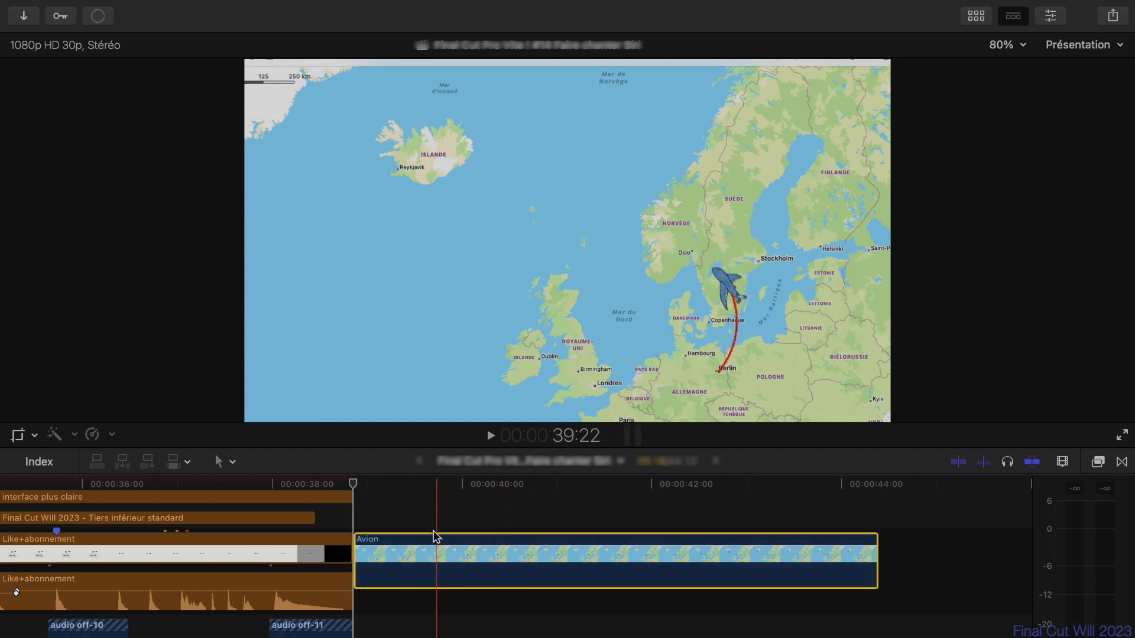
Apply a Ken Burns effect to the Avion clip, framing the start toward the southeast and the end tighter around Iceland, and play it.
click(19, 436)
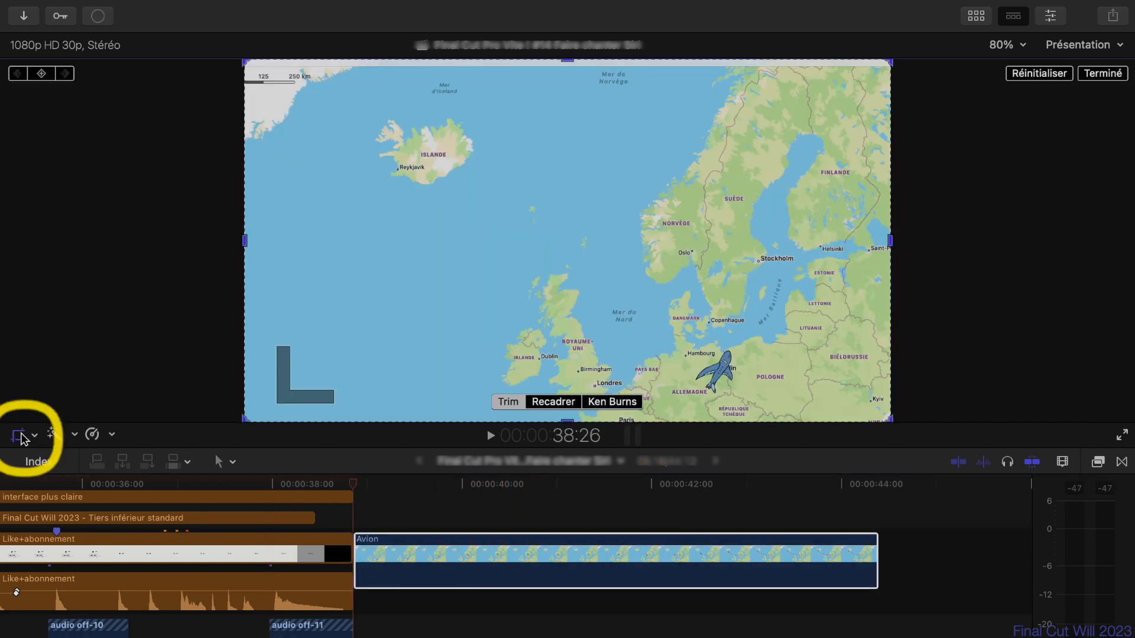
click(614, 403)
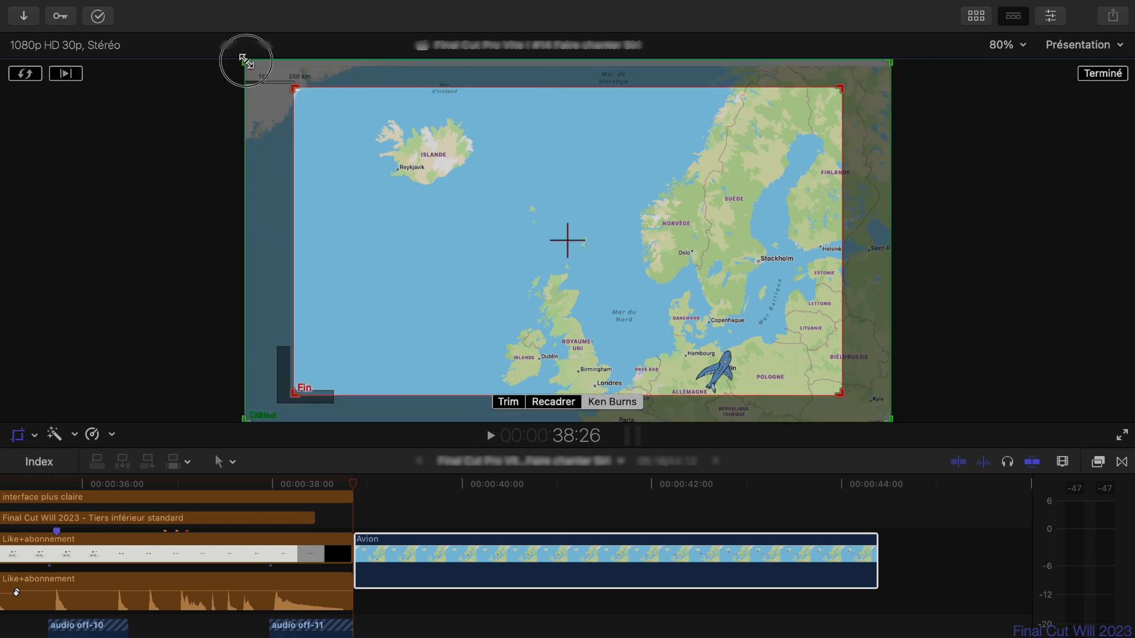
drag(245, 60, 267, 89)
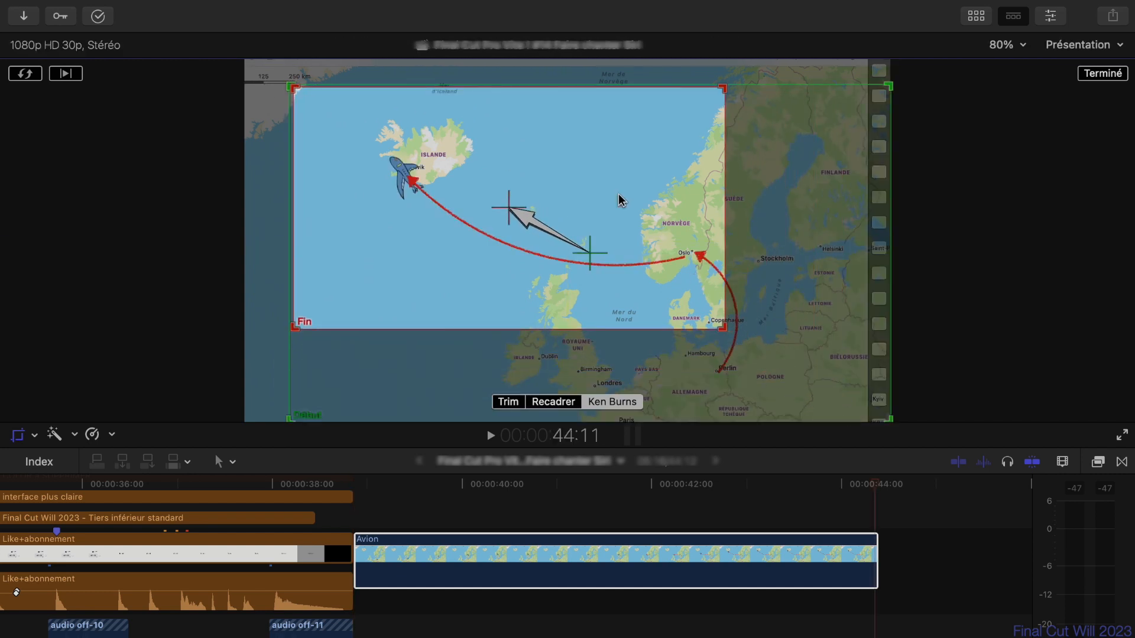
mouse_move(303, 94)
mouse_down()
mouse_move(367, 132)
mouse_move(353, 140)
mouse_move(322, 106)
mouse_up()
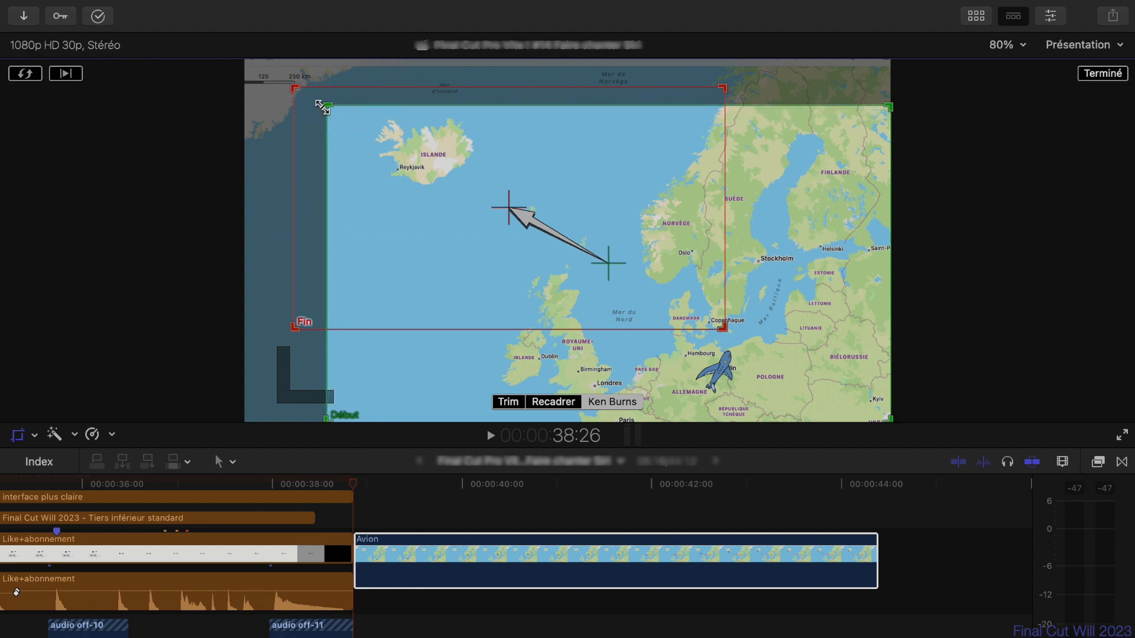
click(1101, 76)
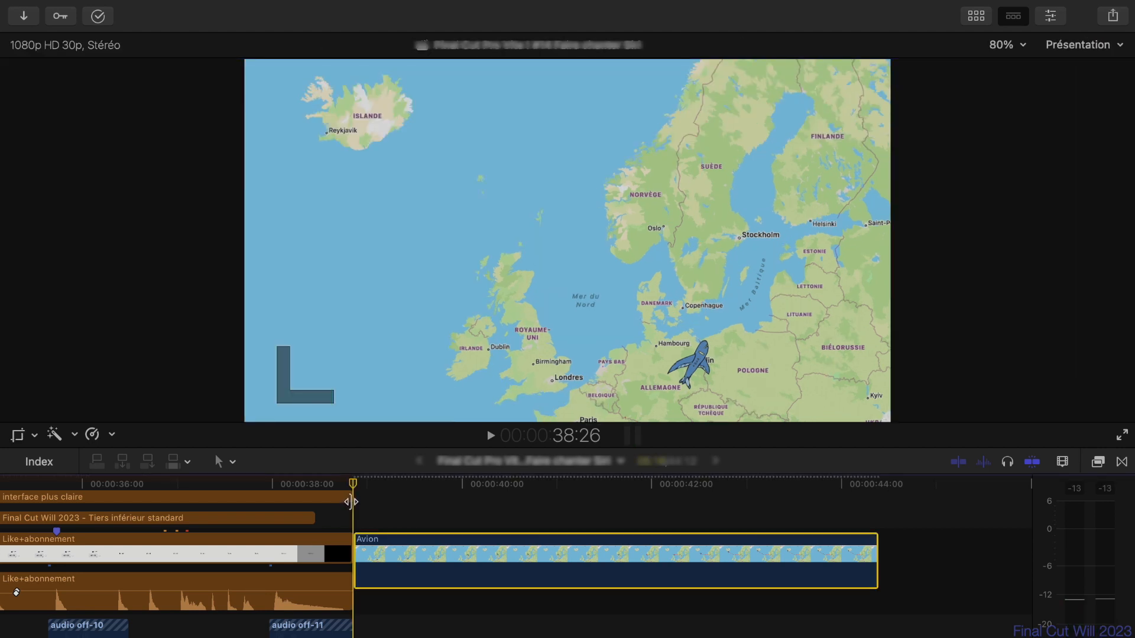
key(space)
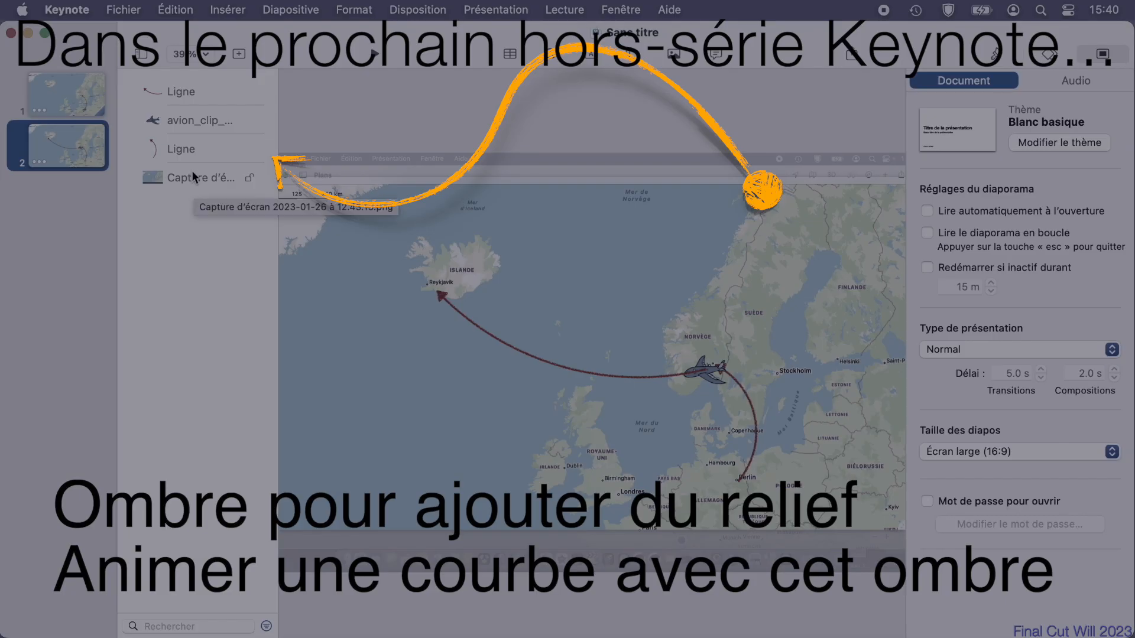
In Keynote, bring slide 2's airplane in front of both route lines and remove the arrowheads from both lines.
drag(182, 122, 180, 88)
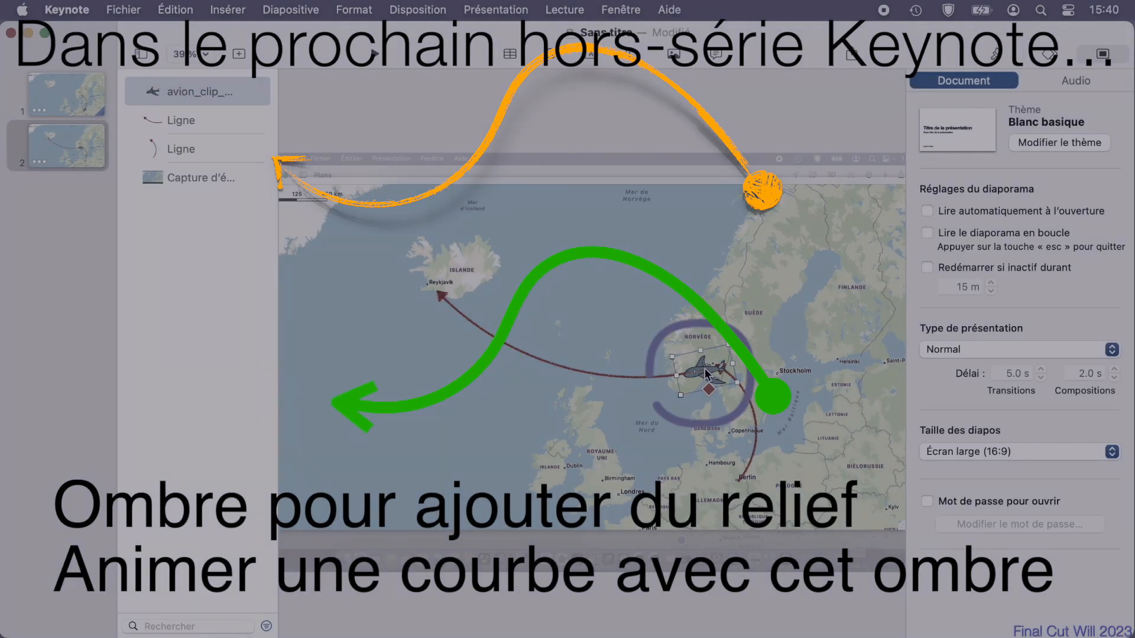
click(644, 377)
click(996, 54)
click(1012, 412)
click(1011, 394)
click(754, 417)
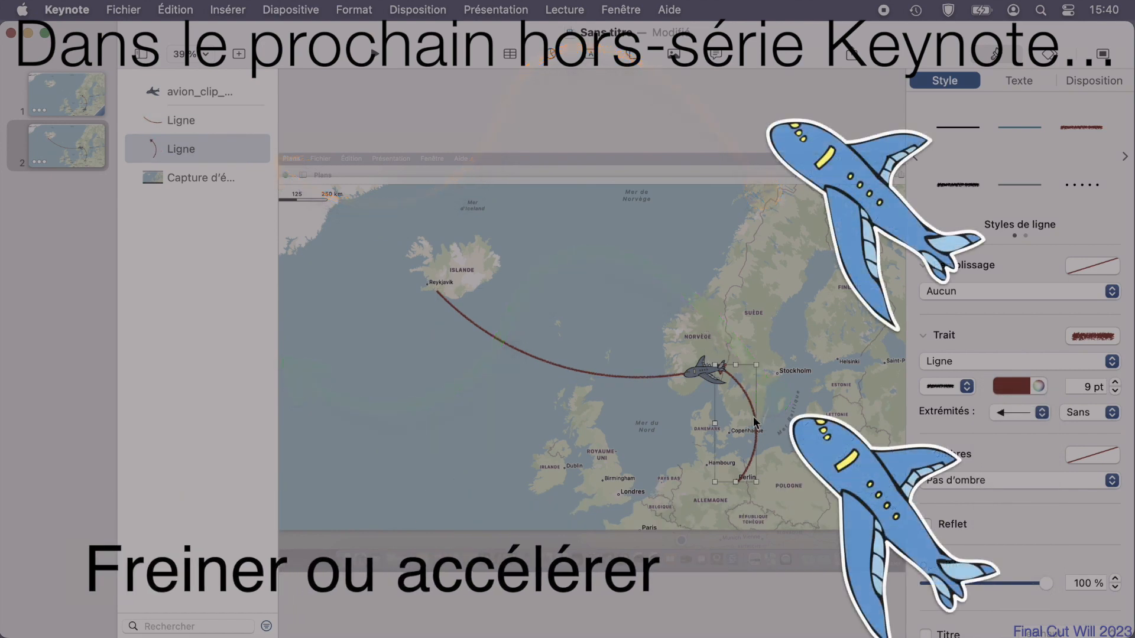
click(1041, 411)
click(1026, 391)
Remove the arrowhead from the Berlin–Oslo line on slide 1.
click(85, 96)
click(755, 416)
click(1042, 409)
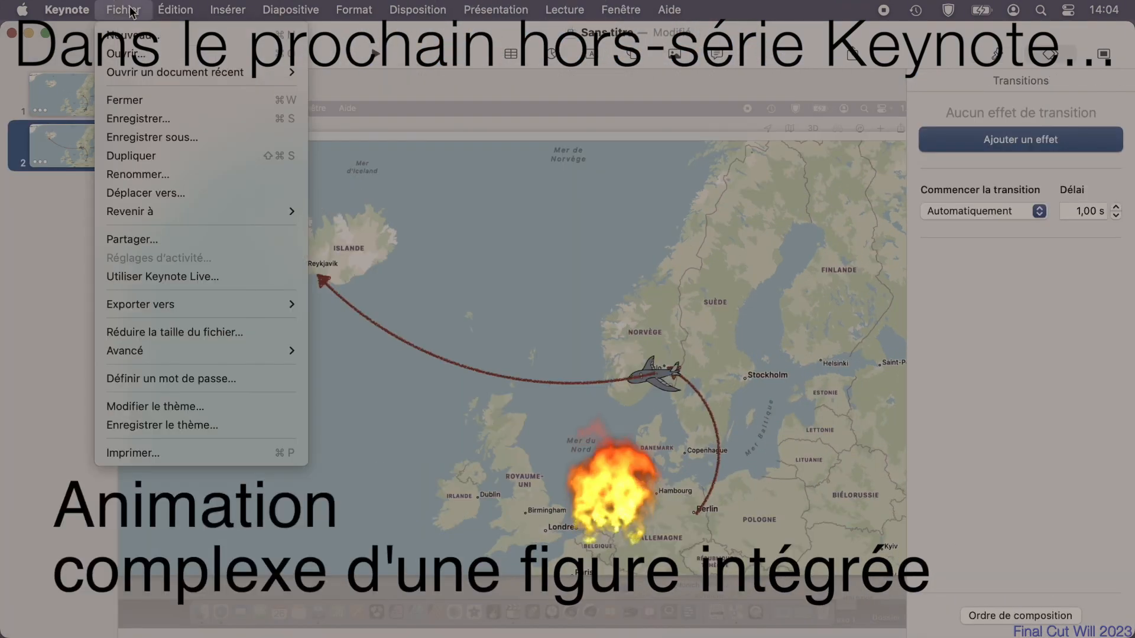
Export the presentation as a video with a custom 3840 × 2160 resolution, 30 fps and H.264 compression.
mouse_move(132, 211)
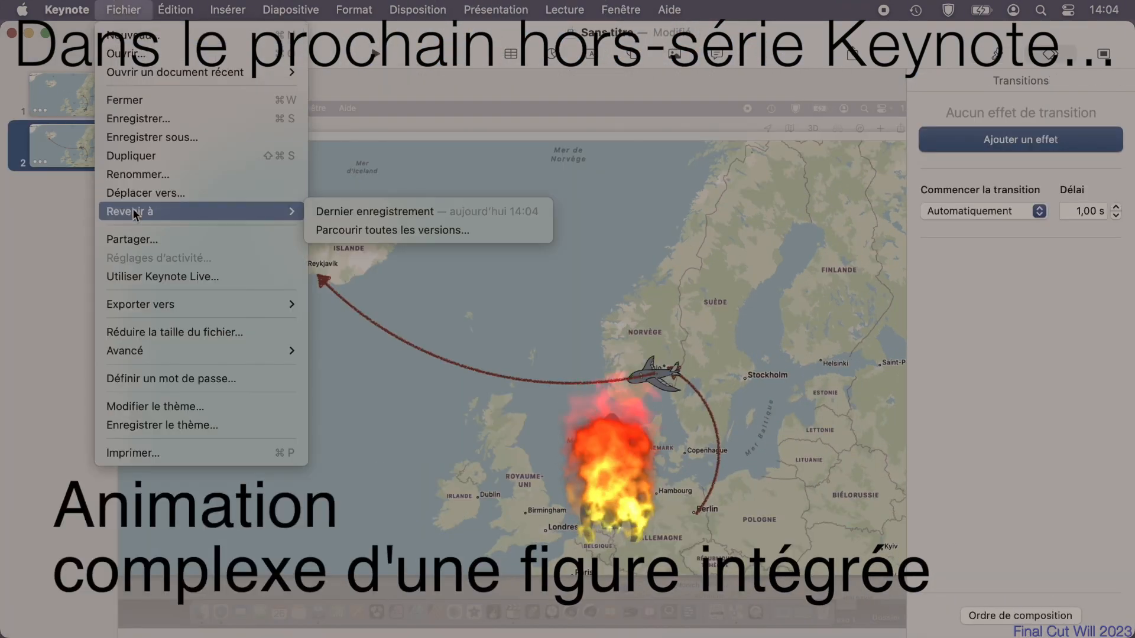
mouse_move(147, 302)
click(336, 343)
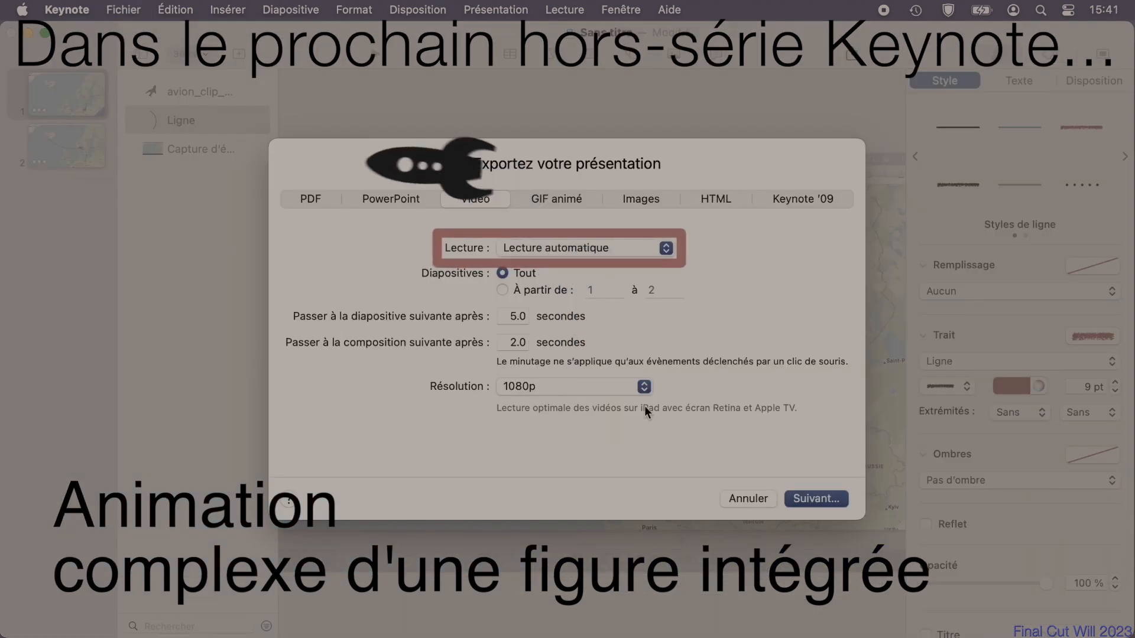
click(619, 387)
click(583, 406)
click(530, 411)
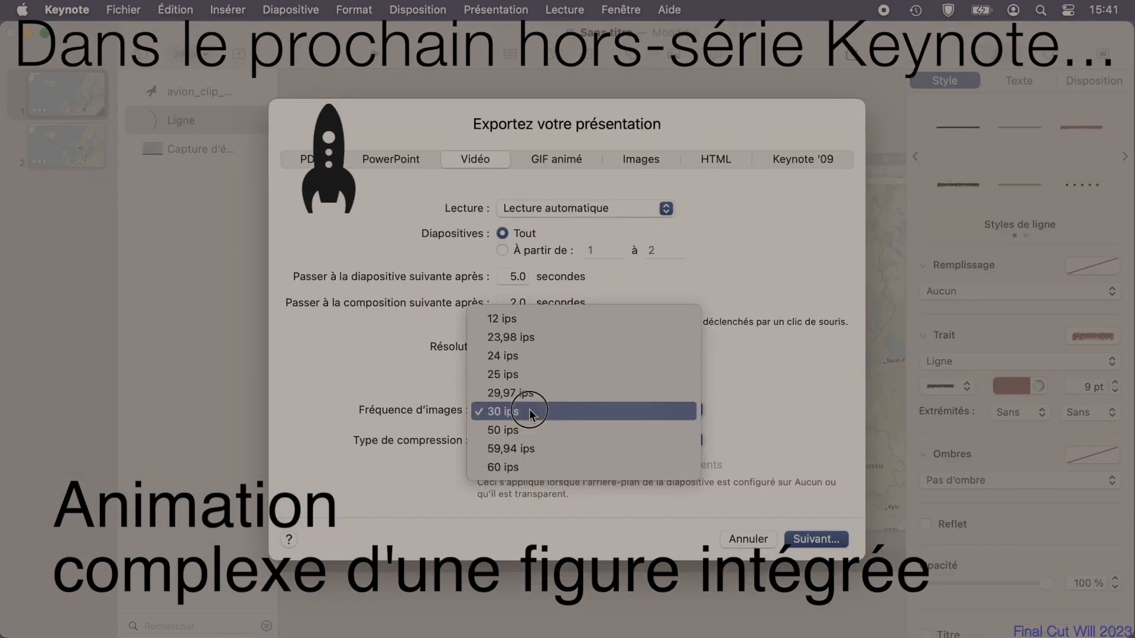
click(569, 410)
double_click(515, 375)
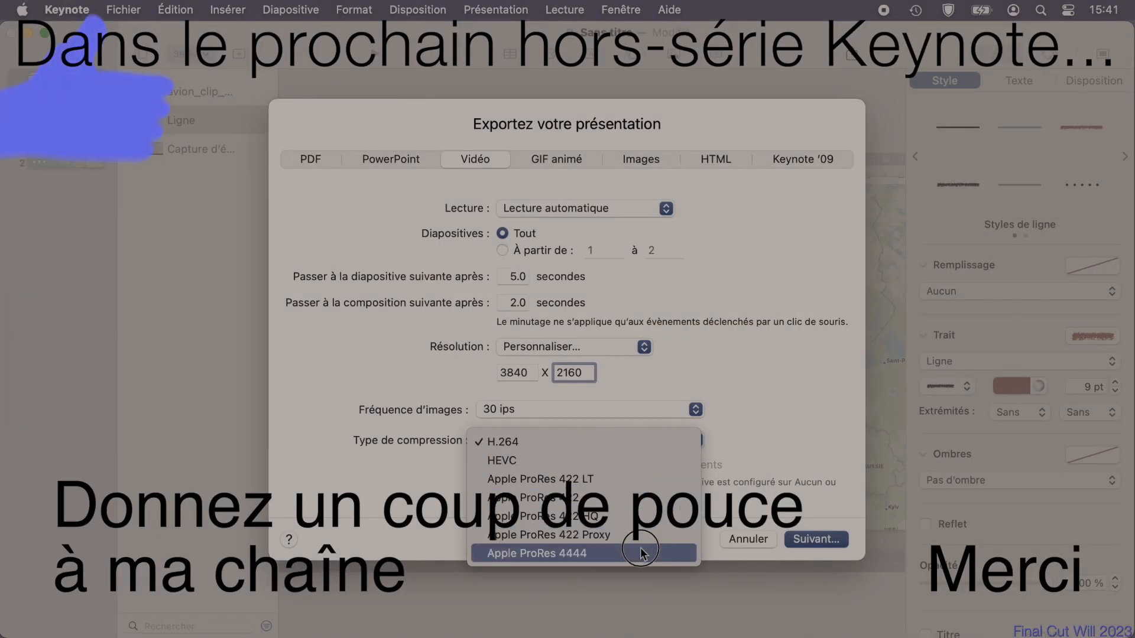
key(Escape)
click(815, 541)
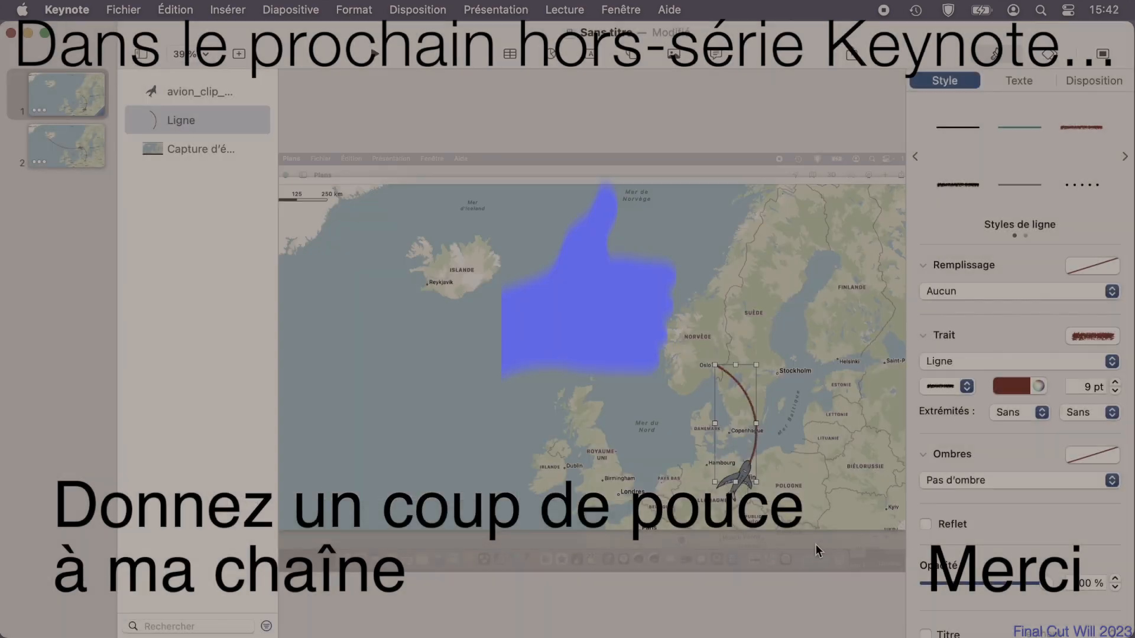